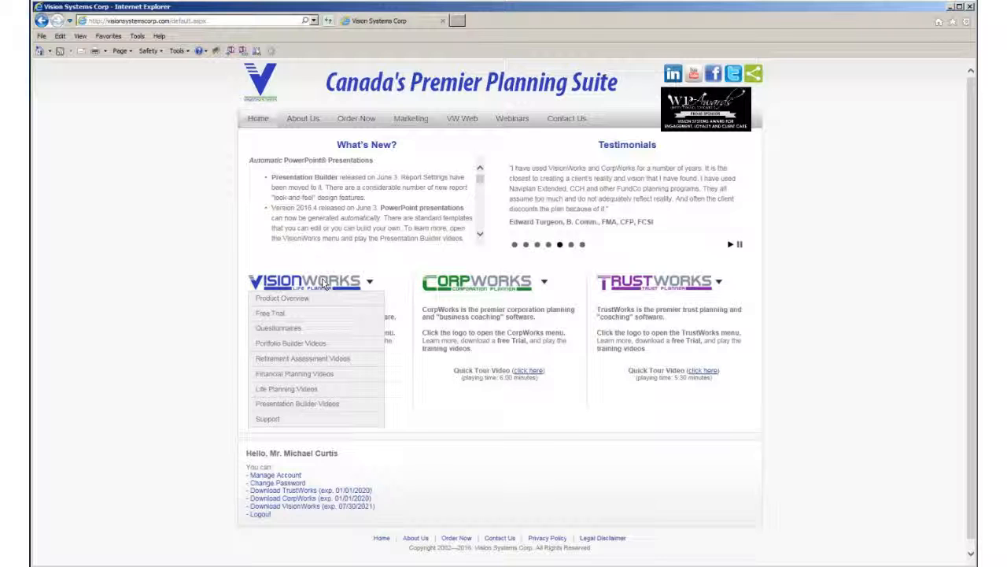
Open the VisionWorks Presentation Builder videos page and minimize the browser
click(313, 406)
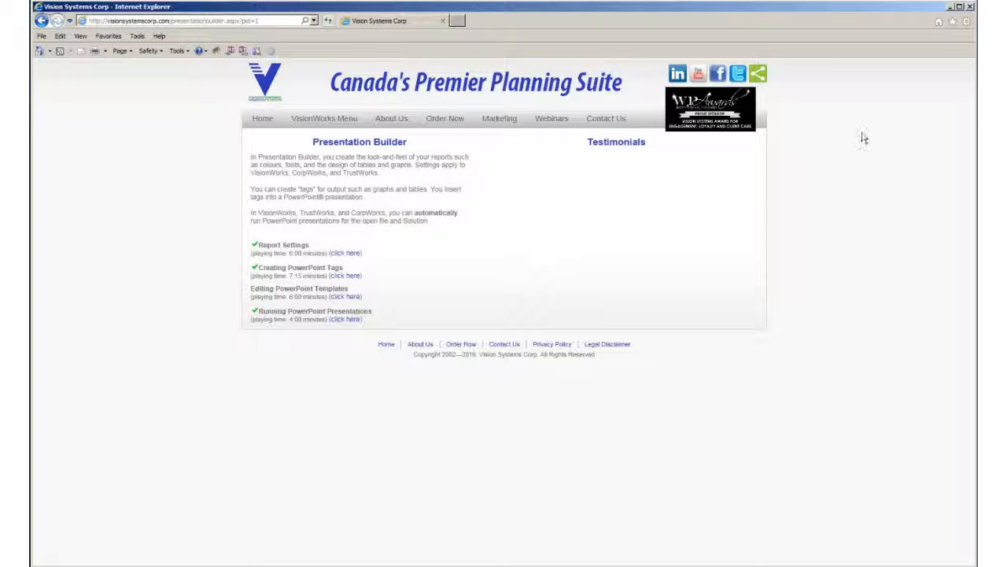
click(950, 7)
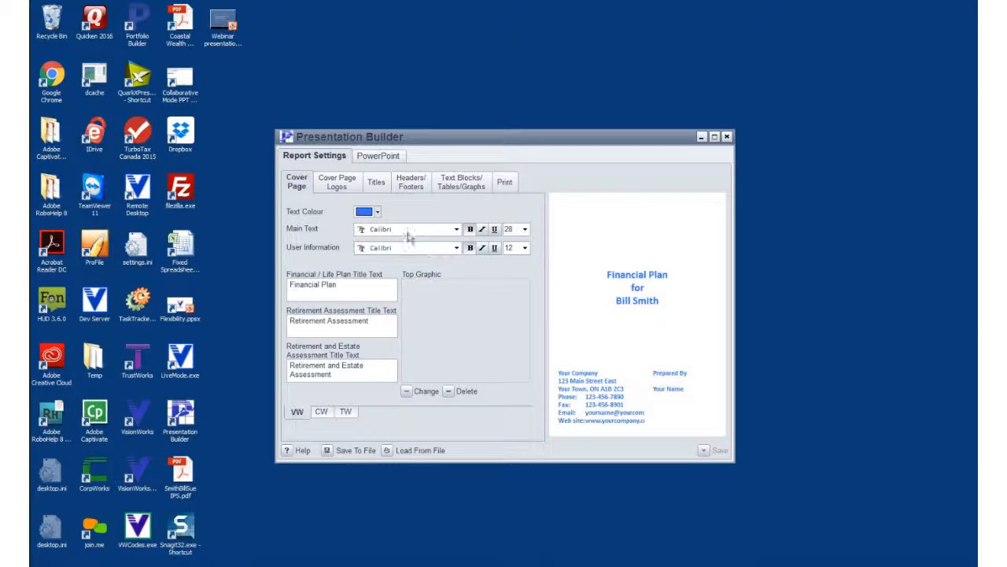
Try black as the cover page text colour and restore the custom blue
click(378, 212)
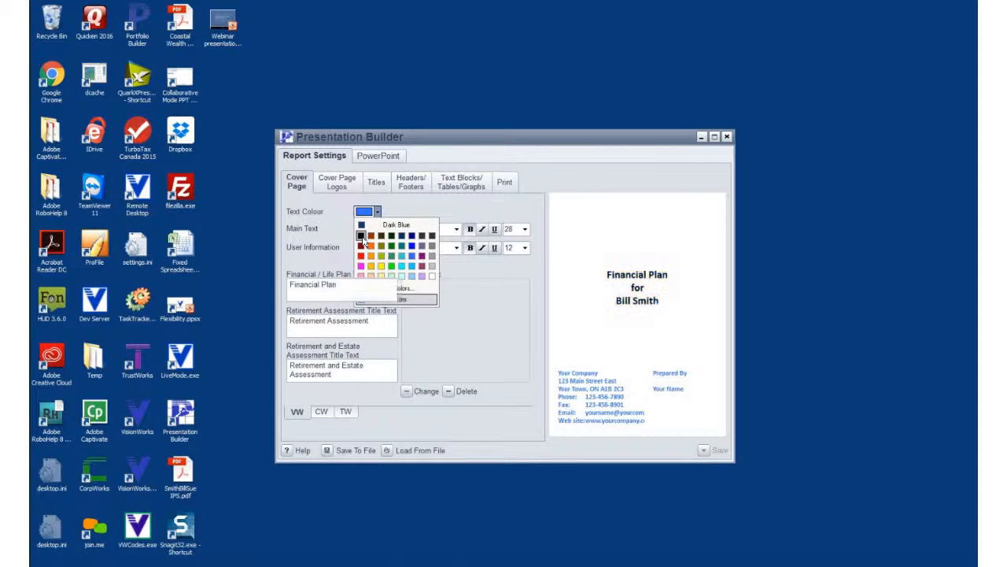
click(361, 235)
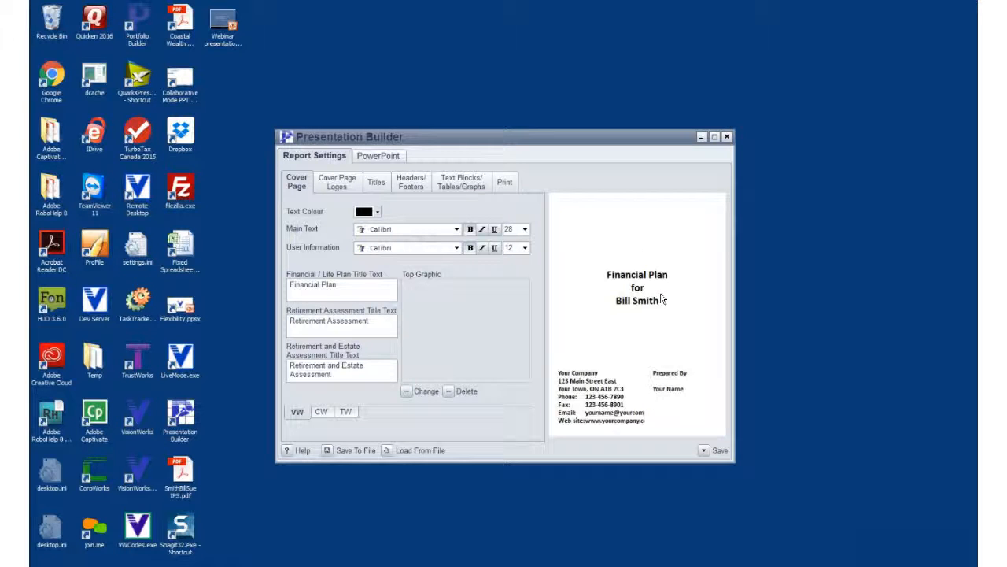
click(378, 211)
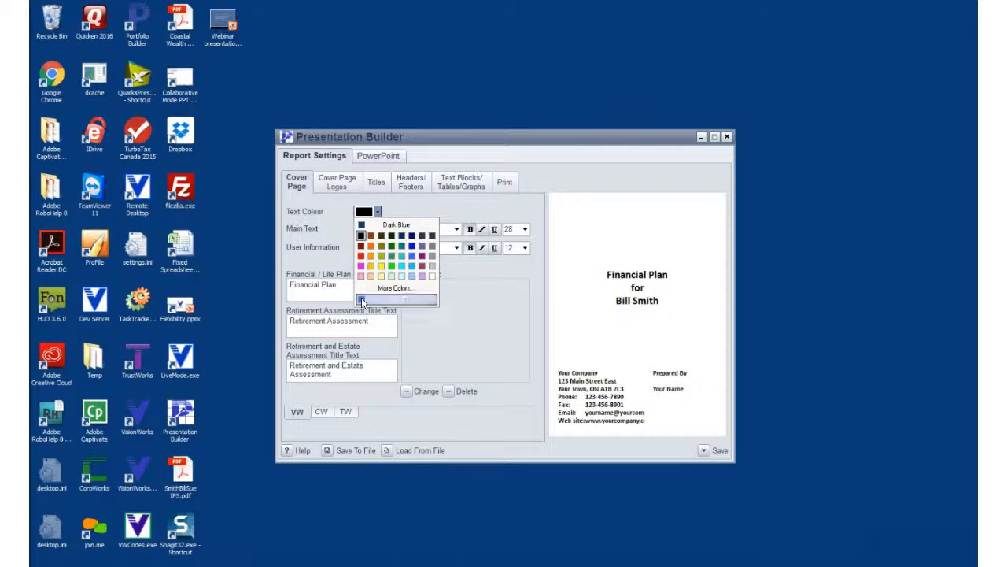
click(372, 277)
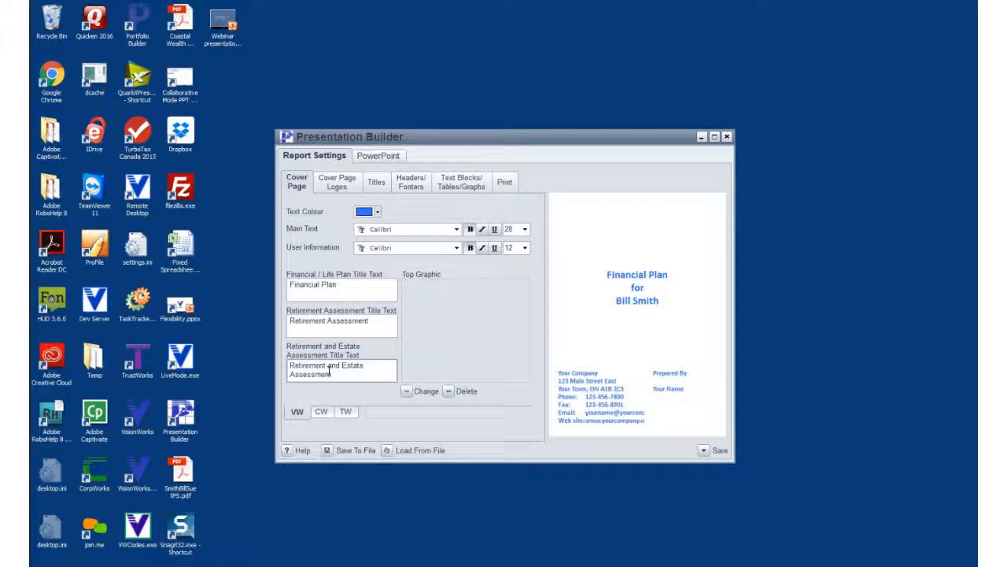
Review the cover page title text for CW and TW, and return to the VW settings
click(321, 413)
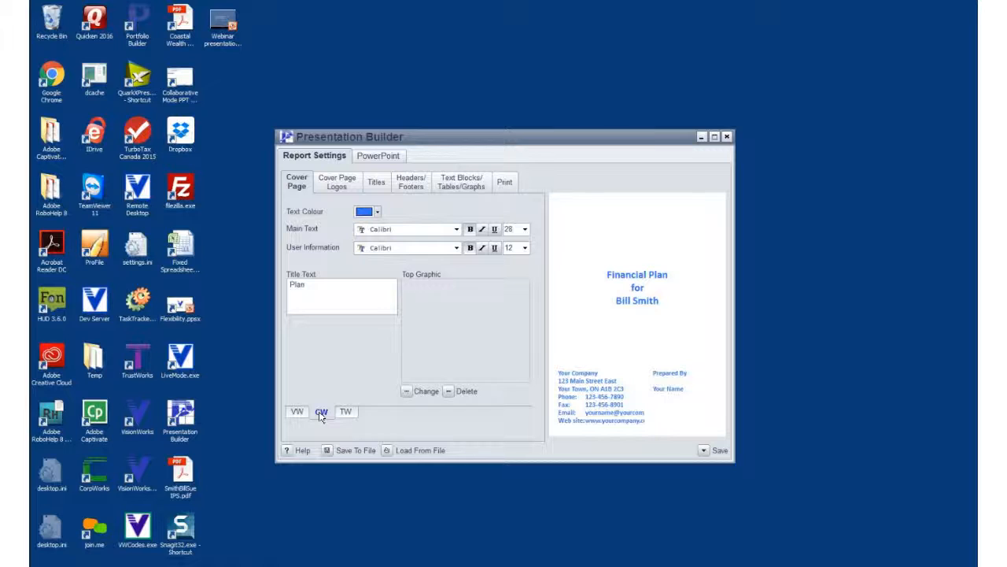
click(349, 412)
click(299, 413)
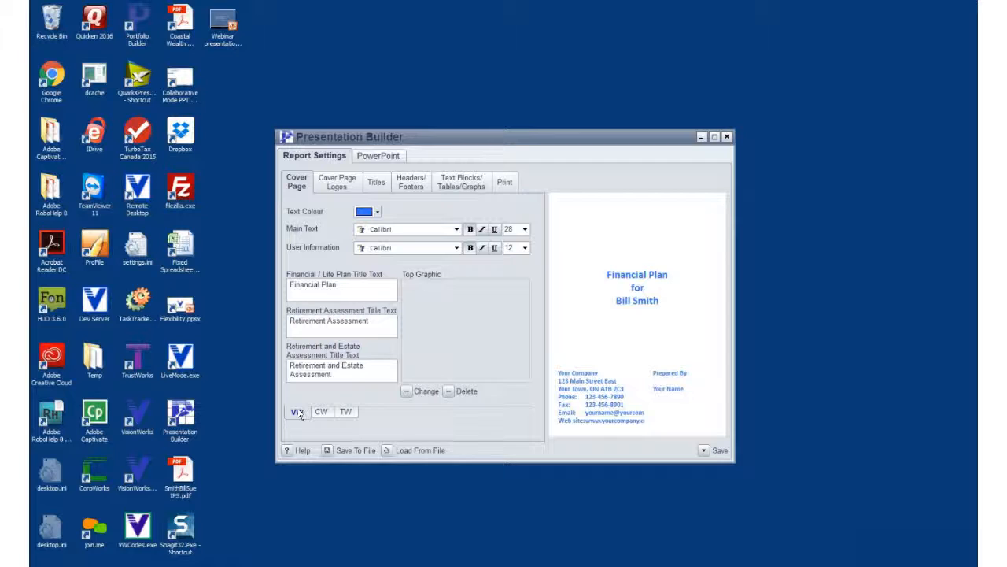
Insert Vision.jpg as the top graphic of the VW cover page
click(409, 394)
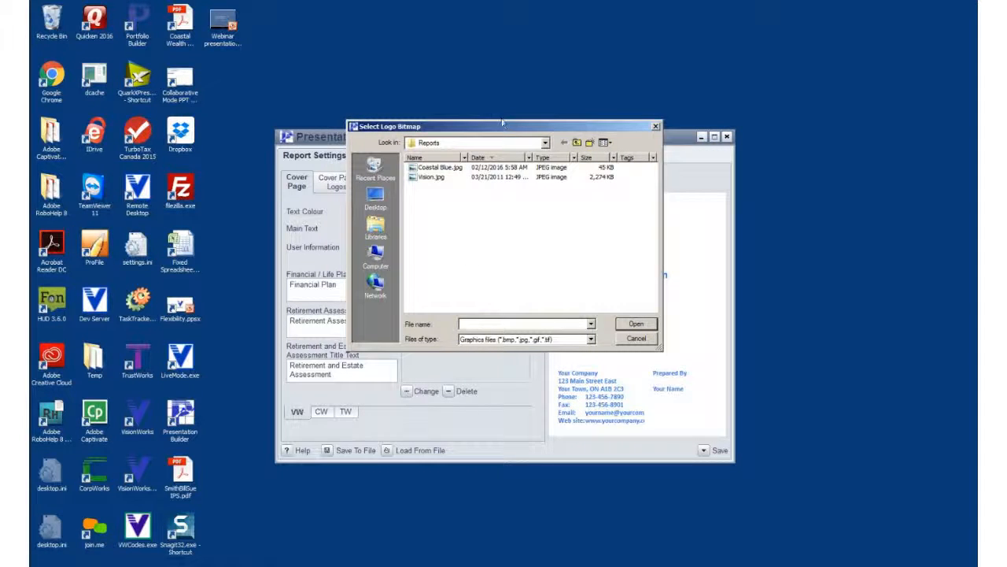
click(434, 178)
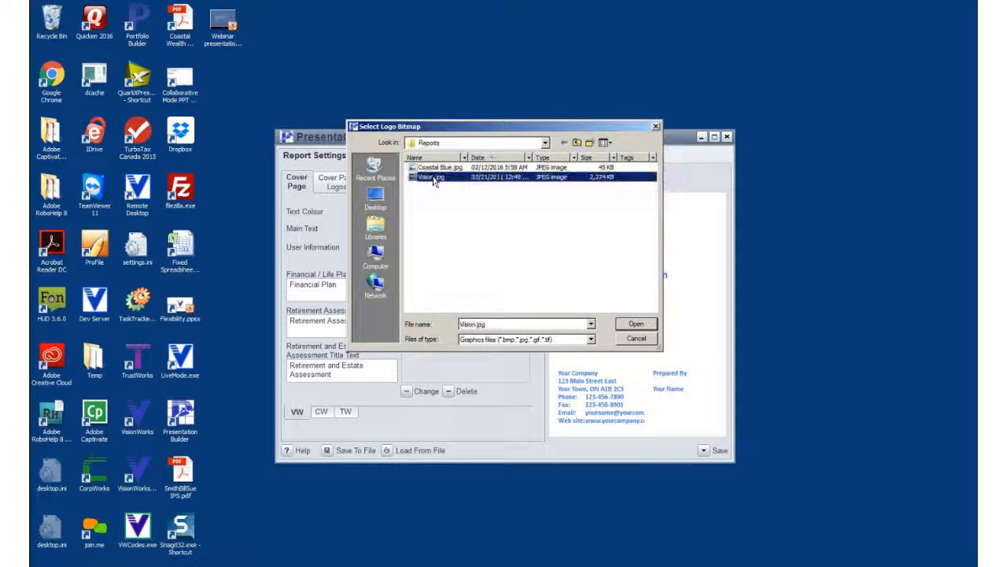
click(637, 325)
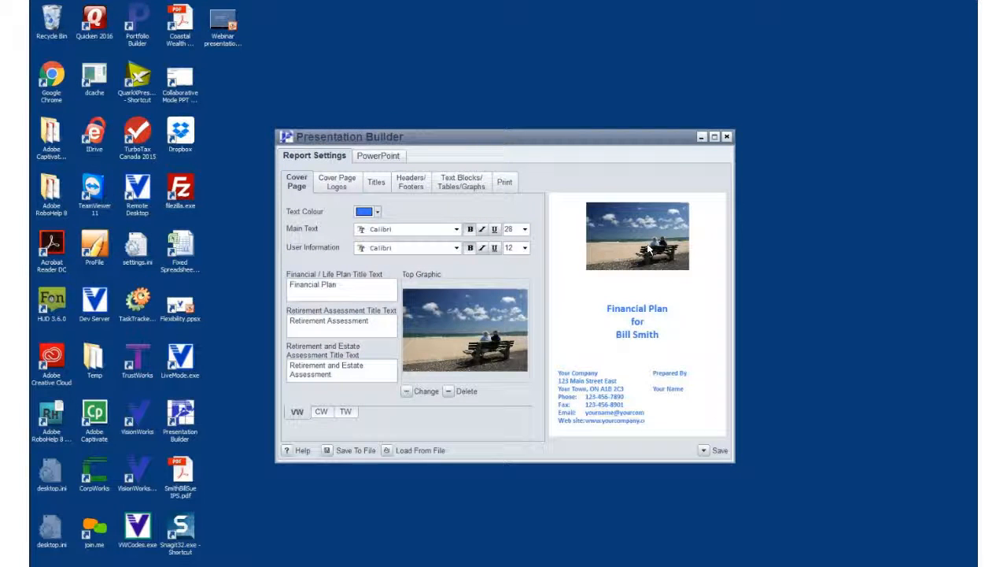
Add Coastal Blue.jpg as the cover page logo between the top graphic and the title text
click(351, 192)
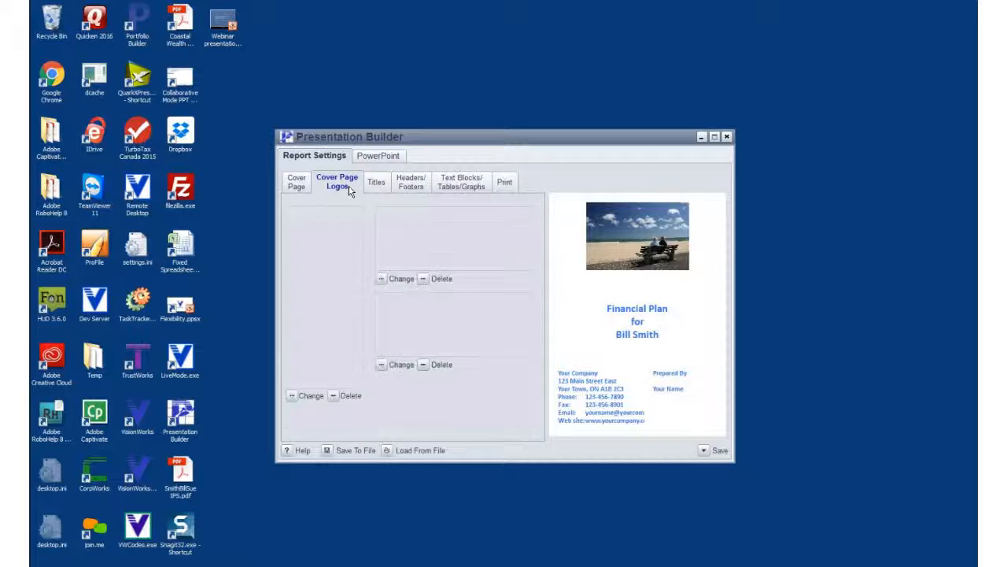
click(384, 282)
click(432, 169)
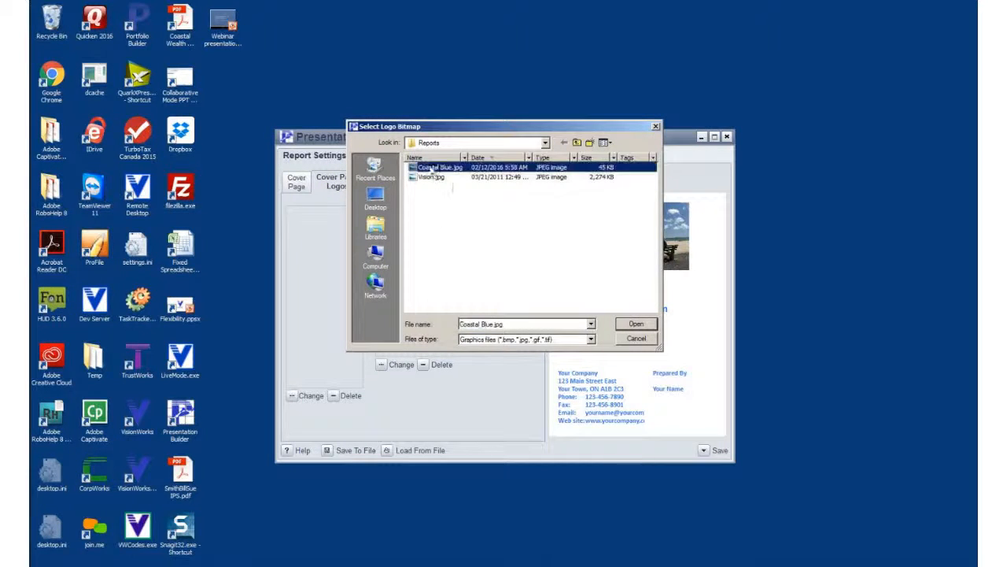
click(627, 327)
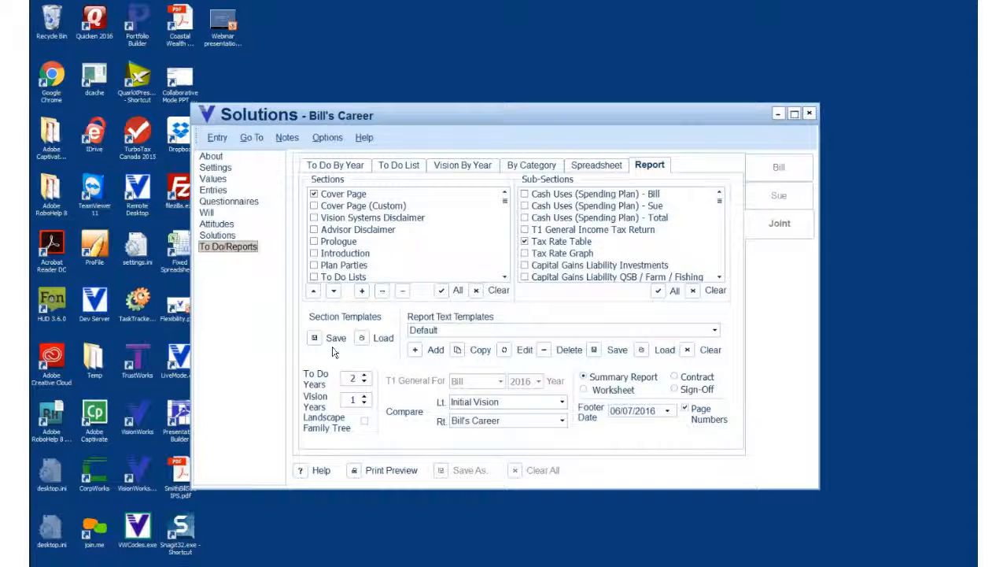
Preview the report with its cover page in Solutions, close the preview and return to Presentation Builder with Solutions minimized
click(354, 470)
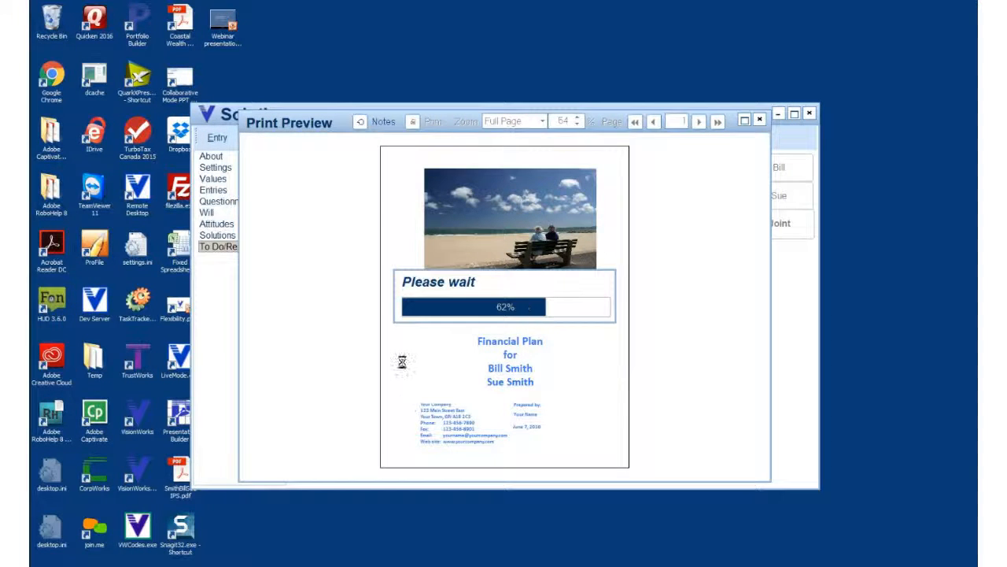
click(759, 121)
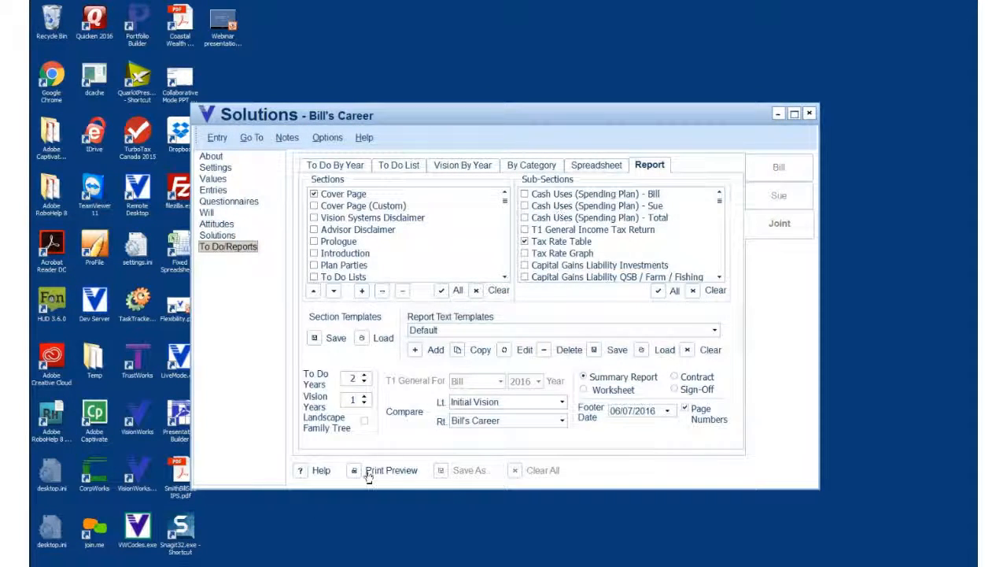
key(alt+Tab)
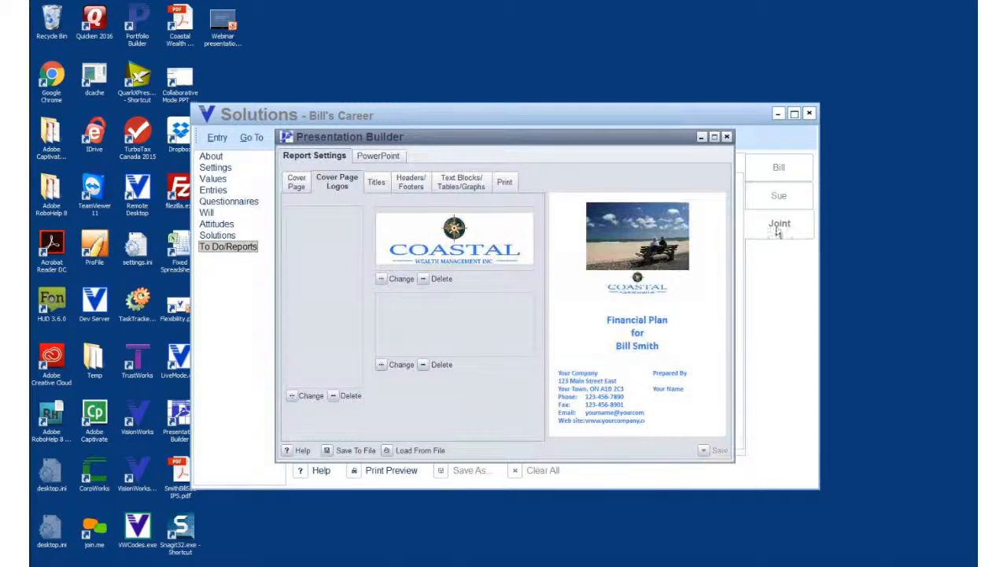
click(778, 117)
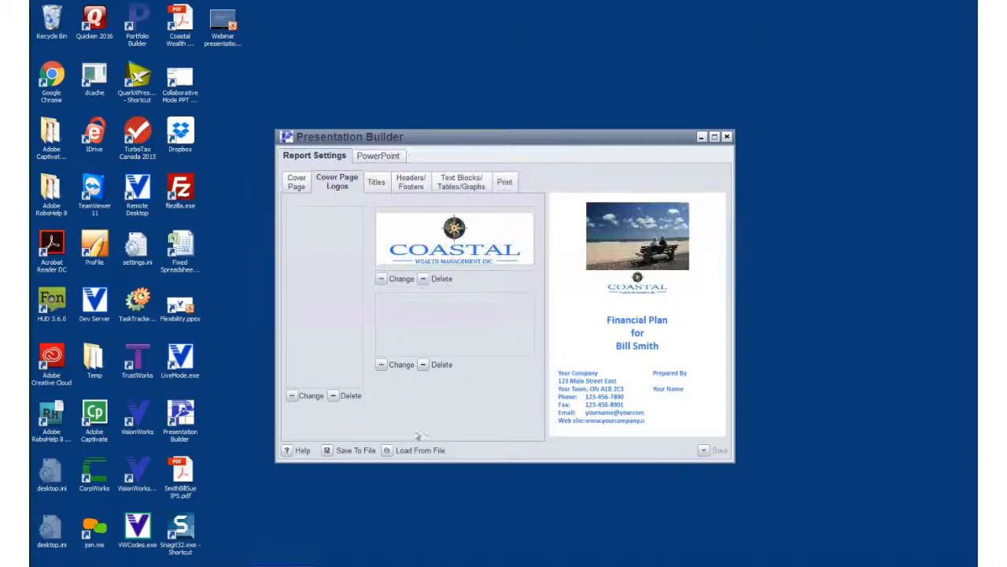
Set the report title style to Title Bar with white title text
click(378, 184)
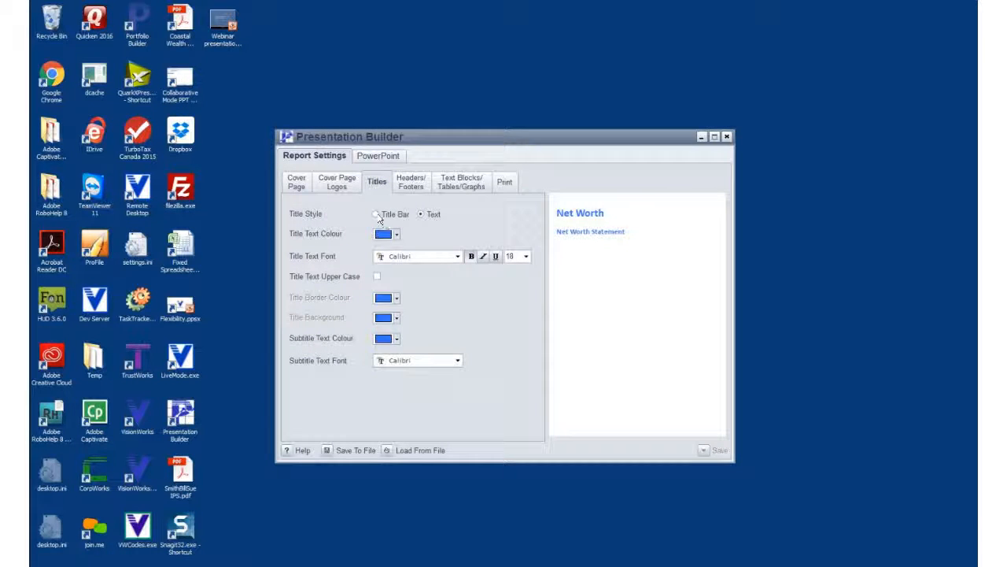
click(377, 214)
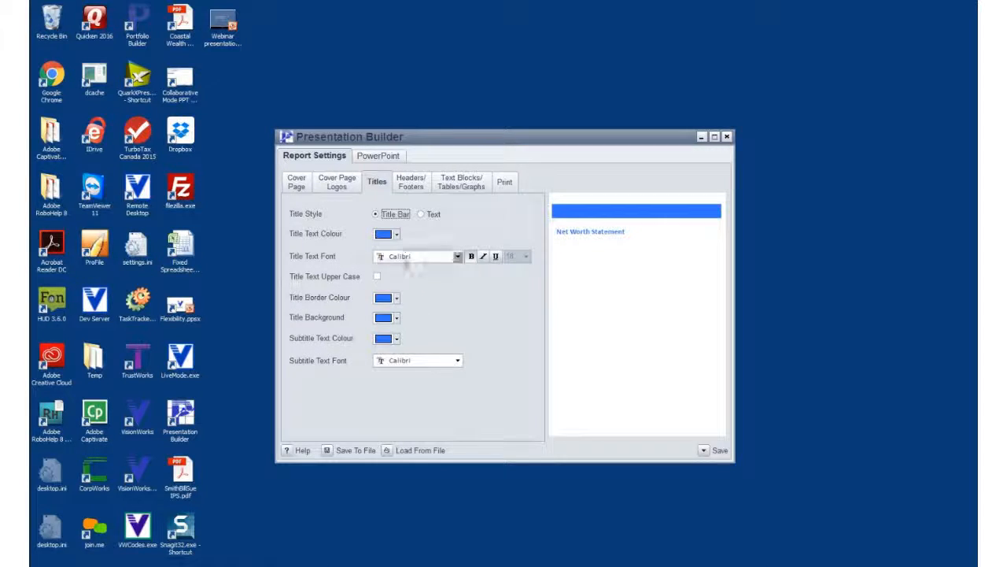
click(397, 233)
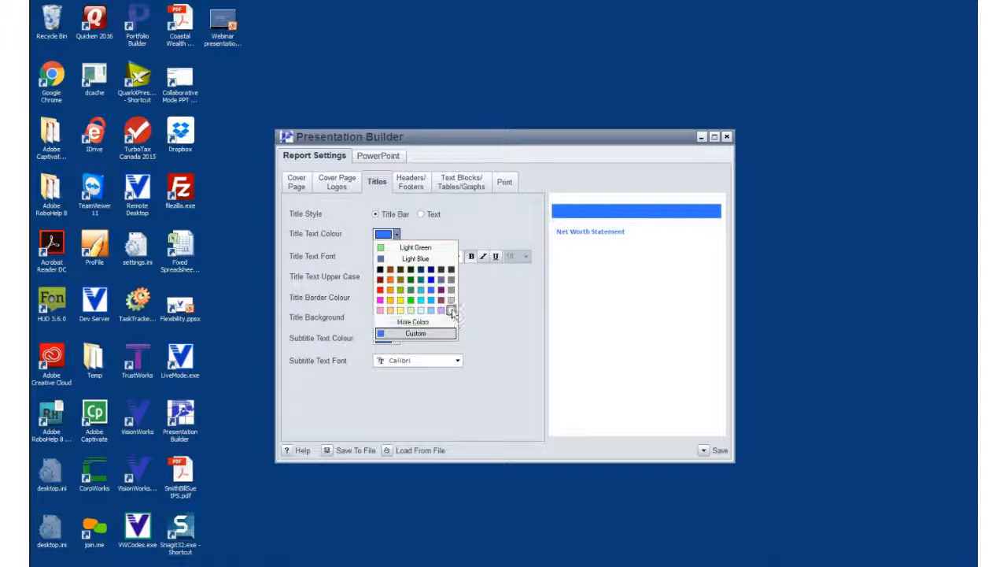
click(450, 310)
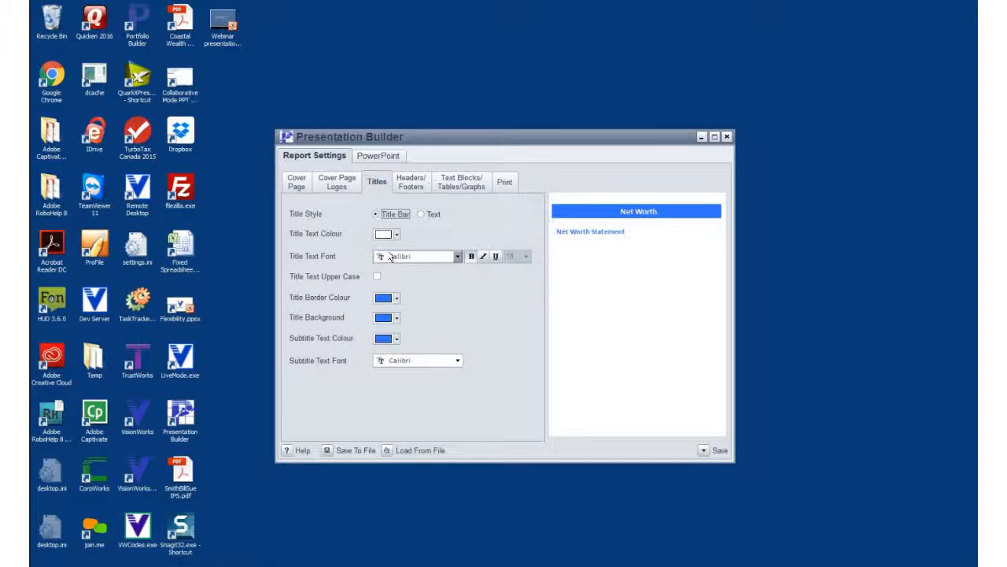
Switch the title style back to Text and set the title text colour to the custom blue
click(421, 214)
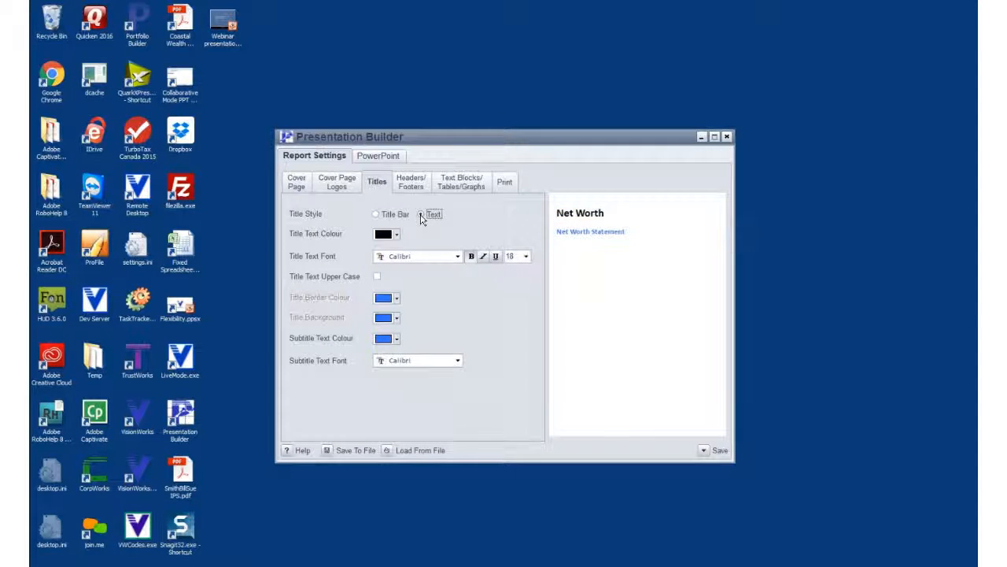
click(397, 234)
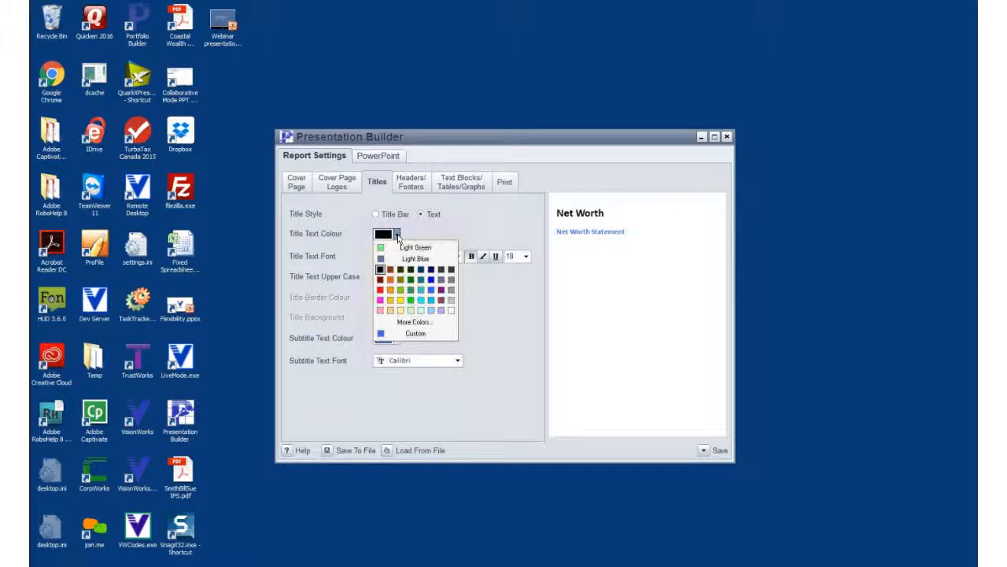
click(382, 333)
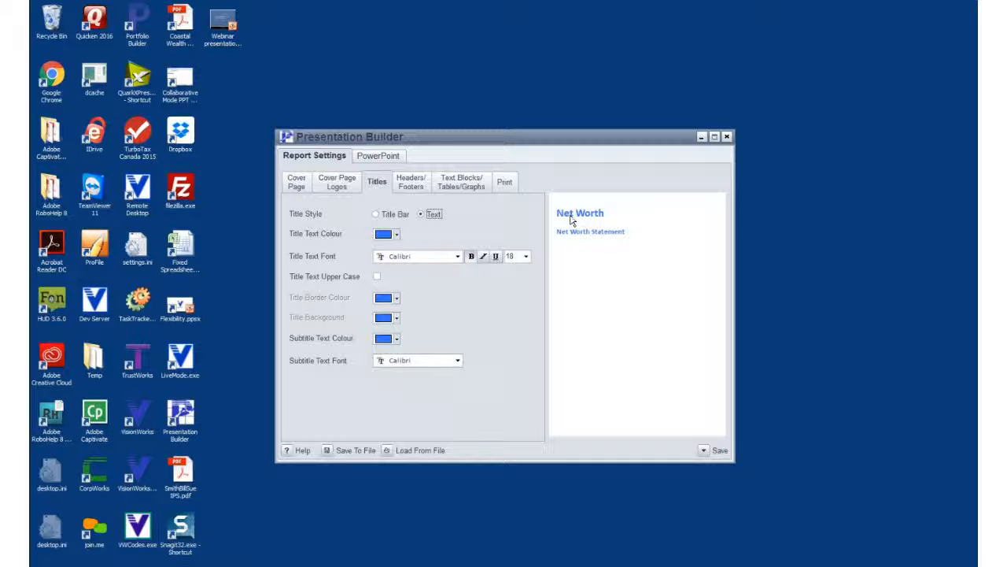
Try upper-case title text and turn the option back off
click(377, 276)
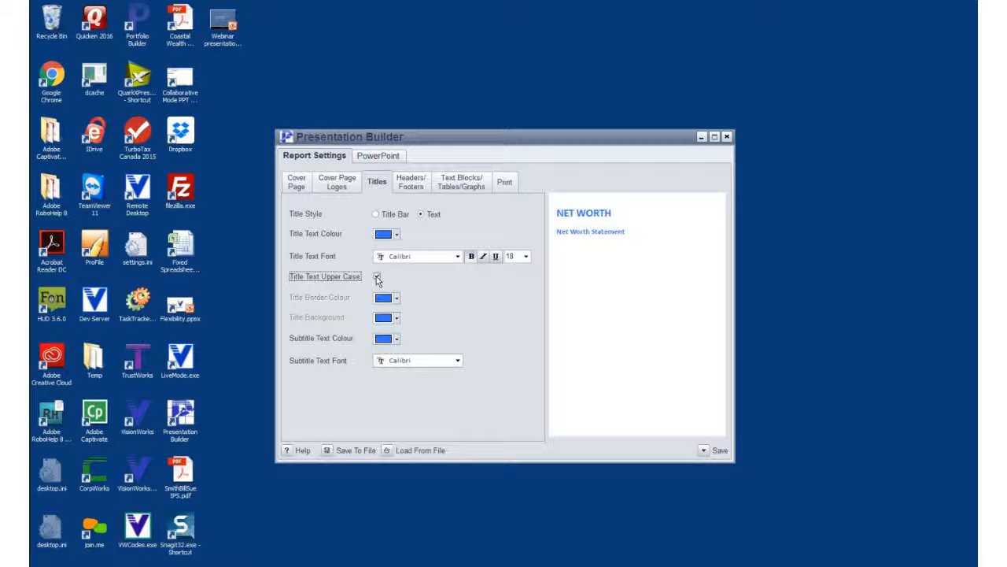
click(377, 277)
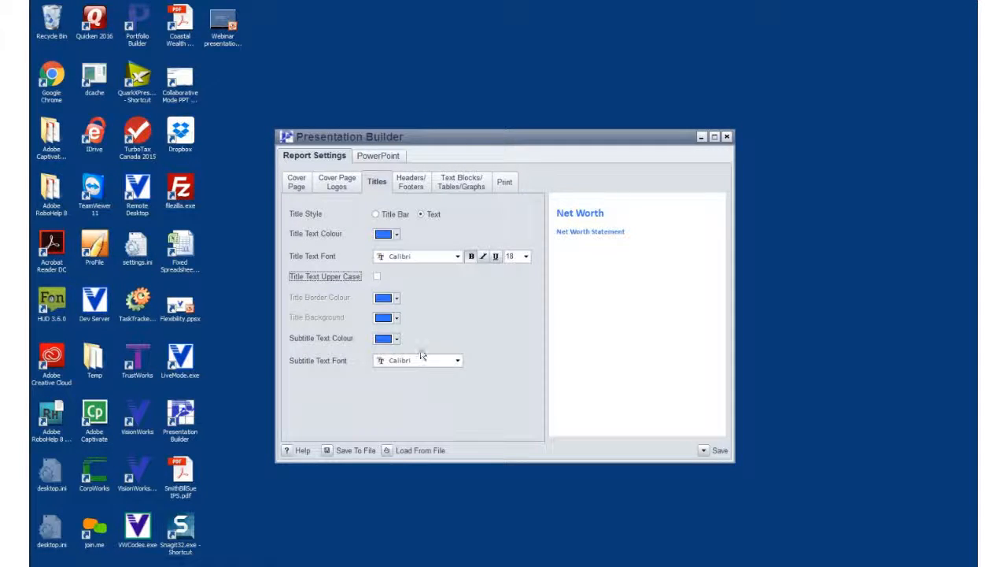
Review the headers and footers settings and open the text block, table and graph settings
click(409, 185)
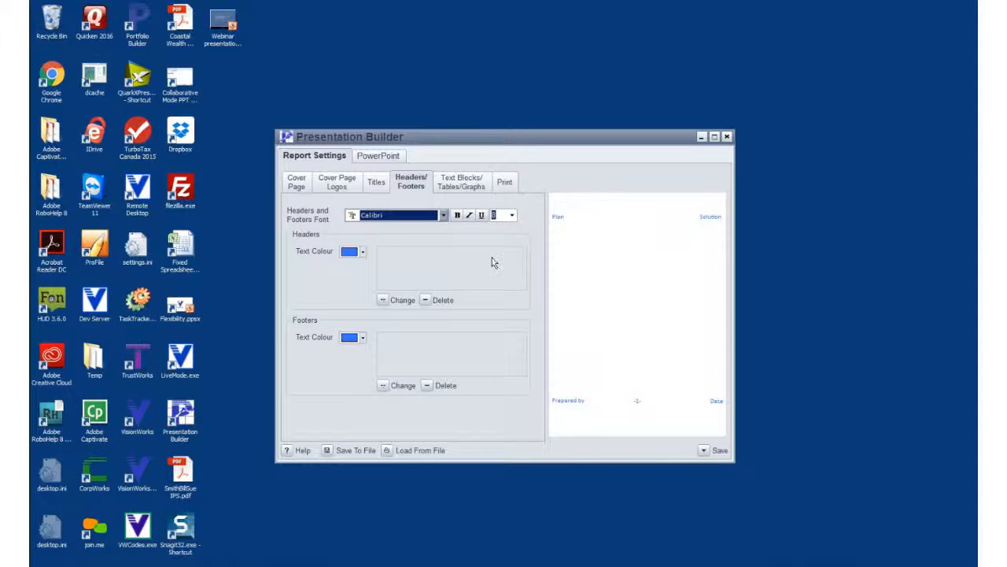
click(461, 188)
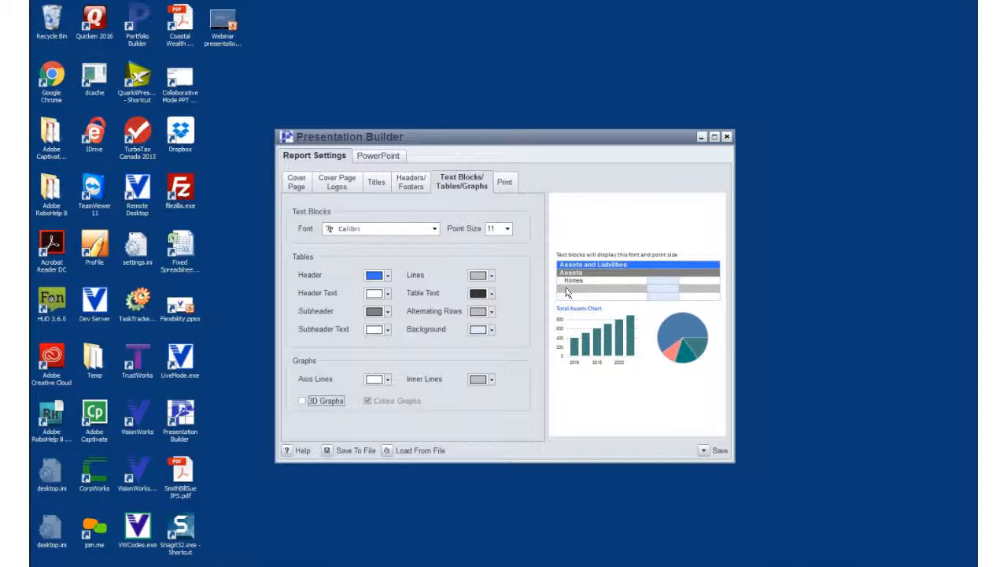
Try white for the tables' alternating rows and restore the light grey
click(491, 311)
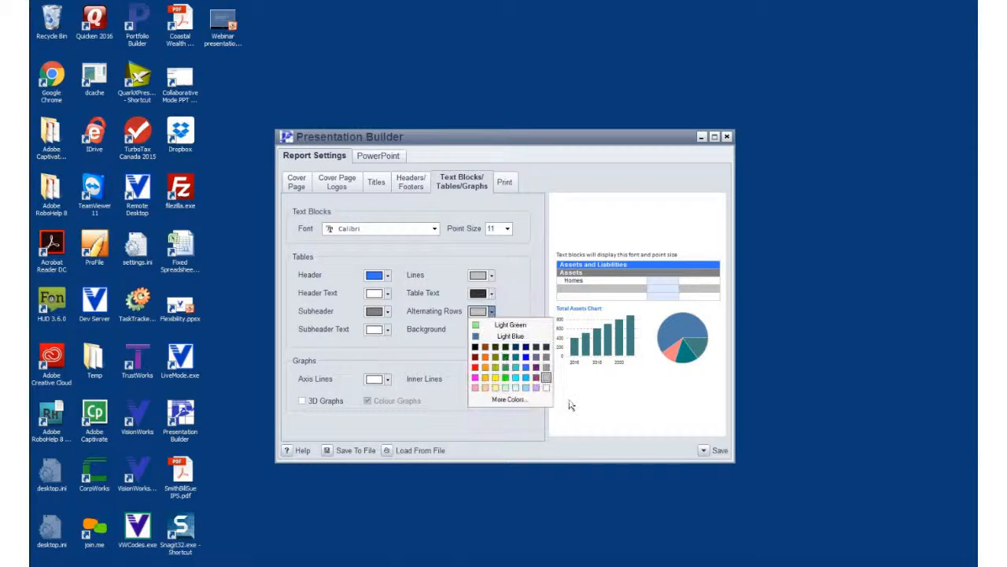
click(545, 388)
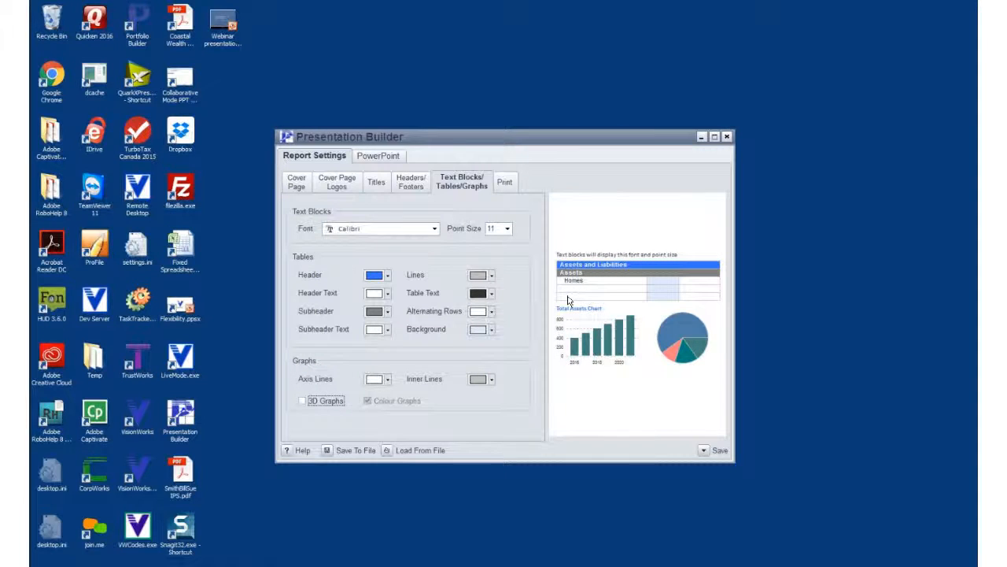
click(491, 311)
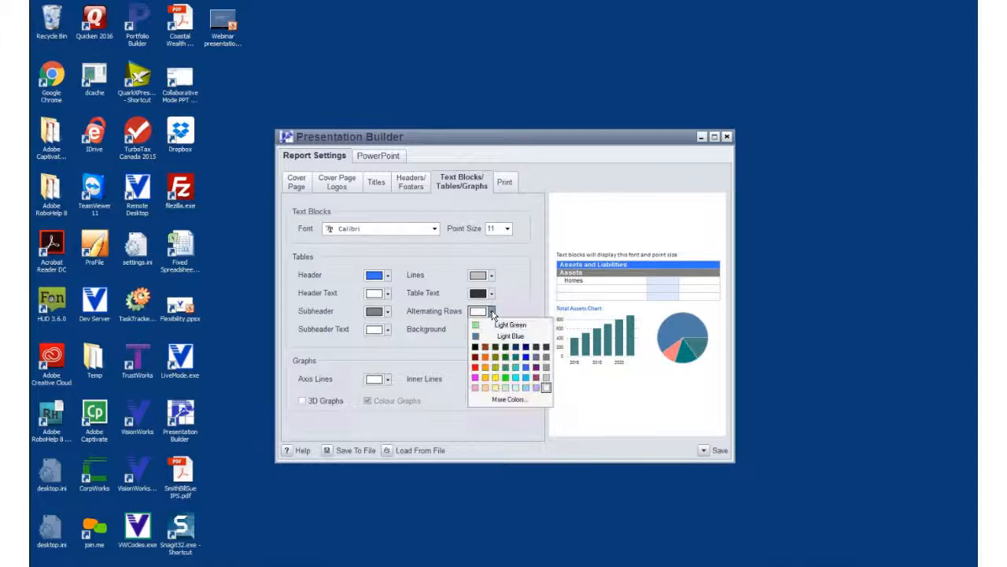
click(544, 379)
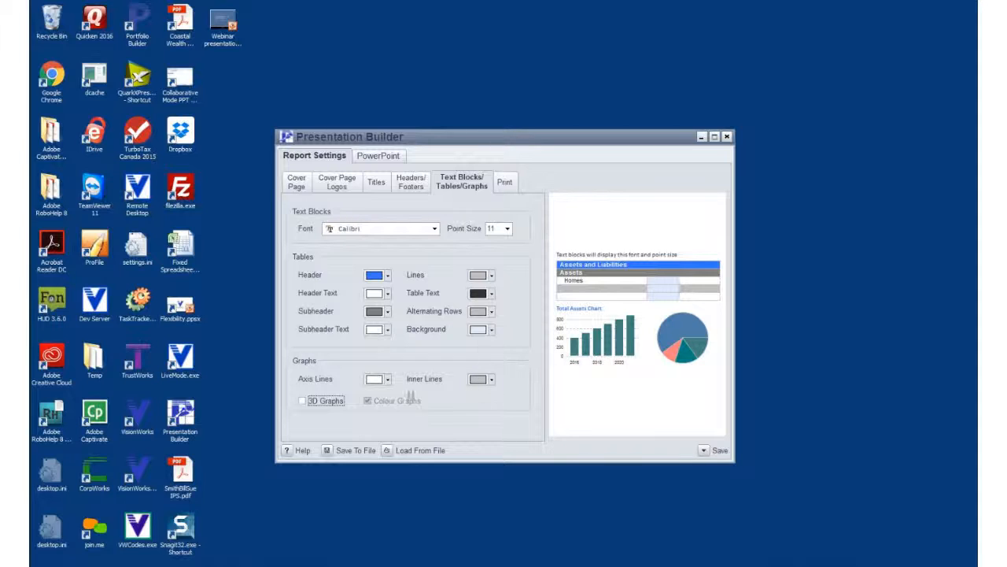
Set the axis line colour of the graphs to dark grey
click(388, 379)
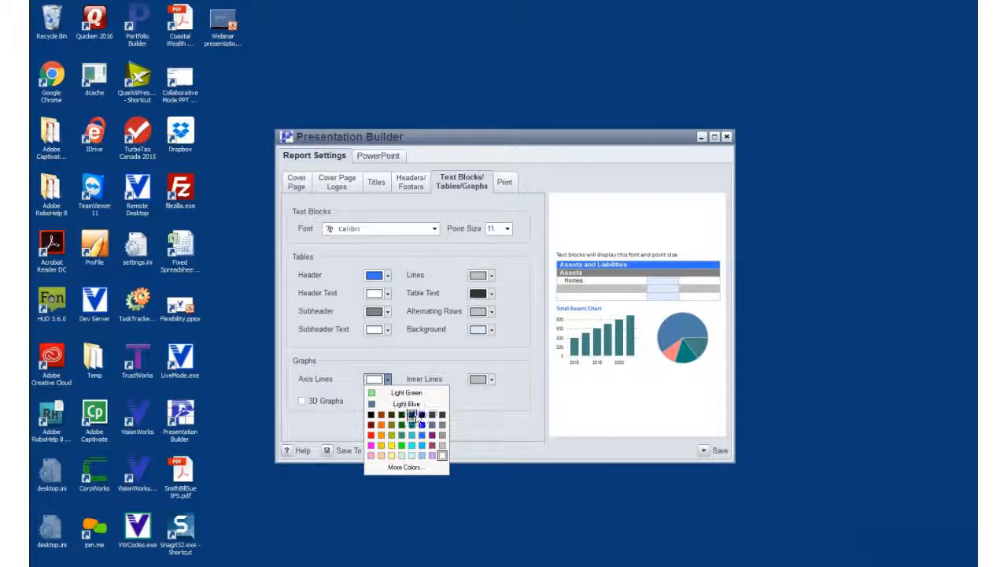
click(442, 418)
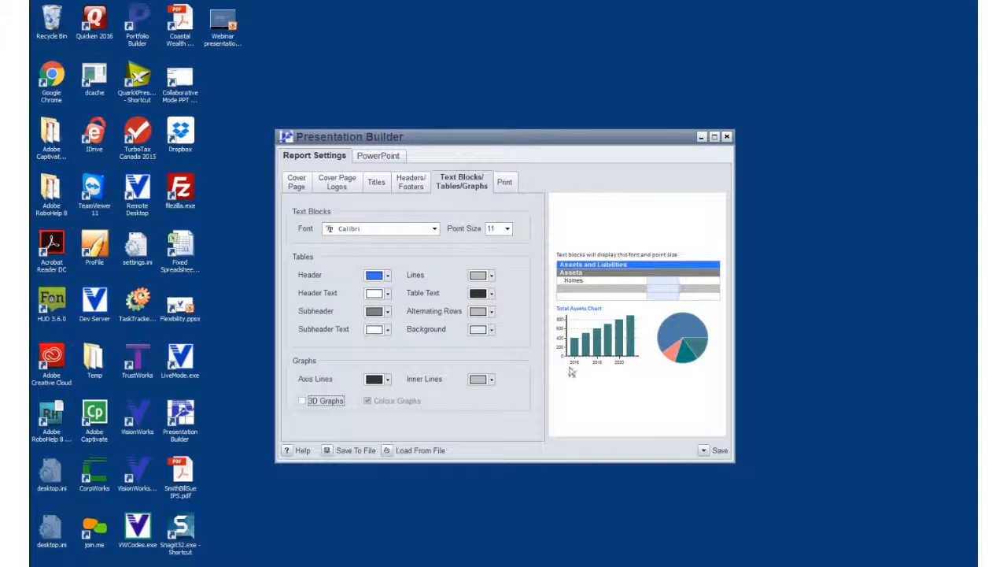
Set the axis line colour of the graphs to white
click(388, 379)
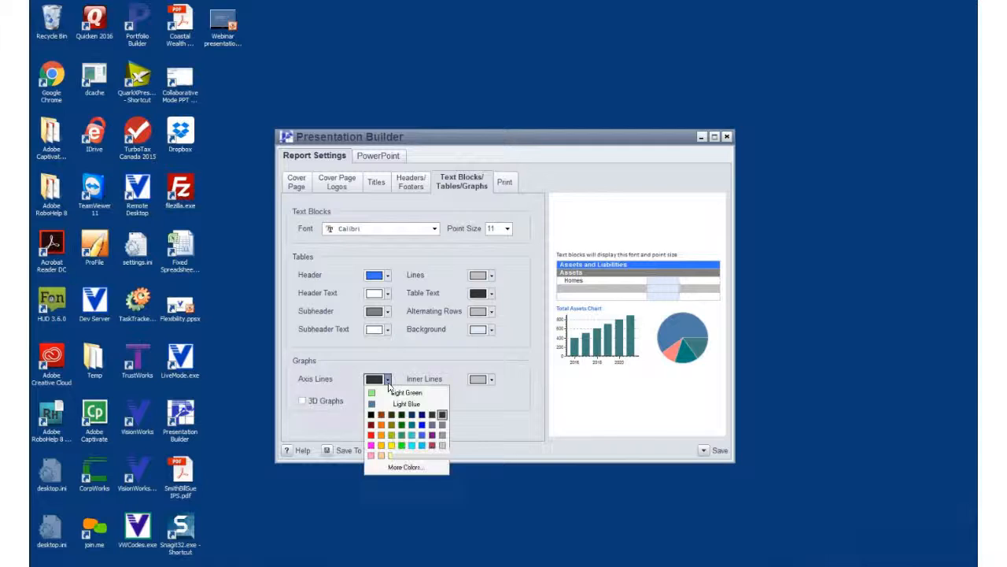
click(441, 455)
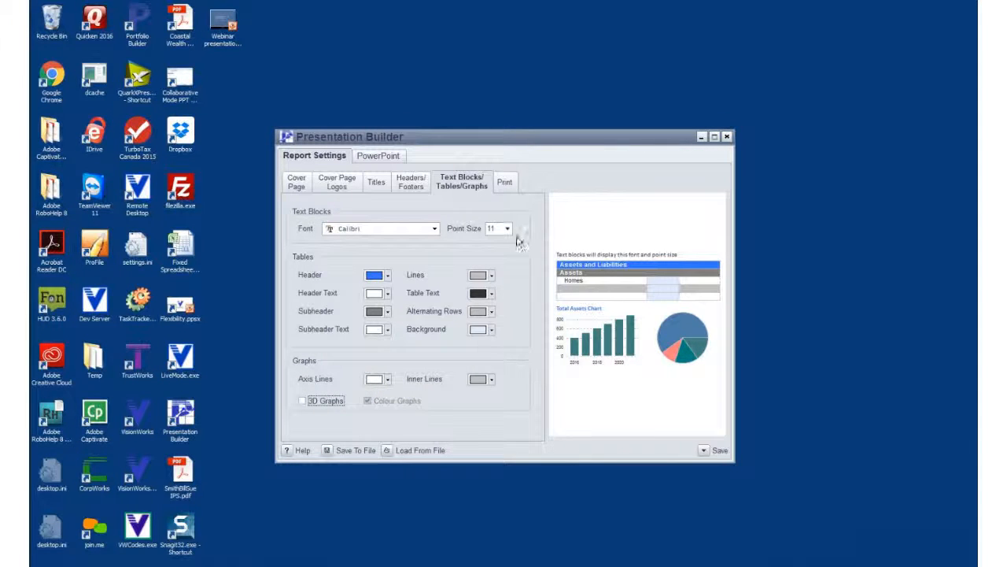
Review the contact details of the report preparer without changing them, and save the report settings
click(505, 184)
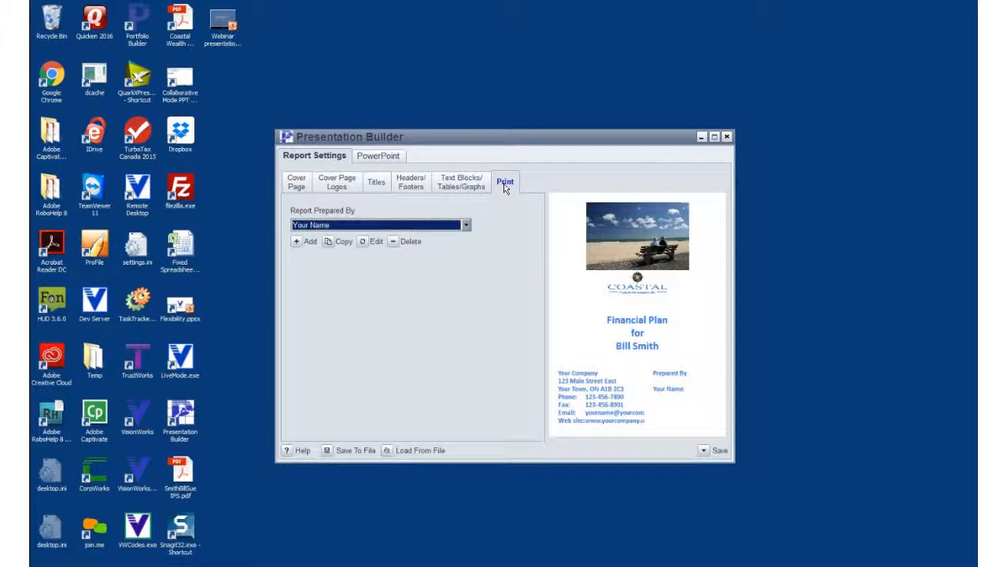
click(362, 244)
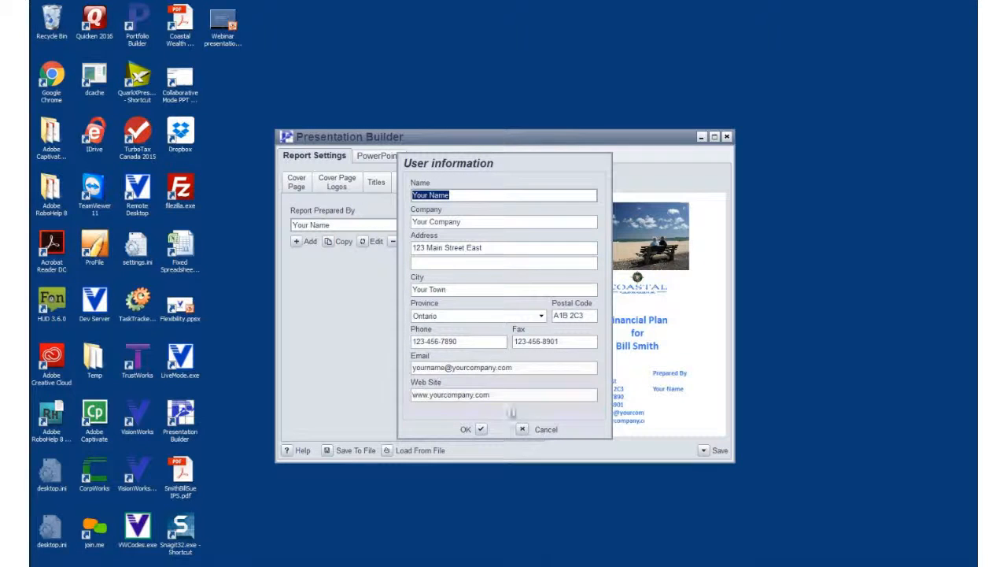
click(522, 430)
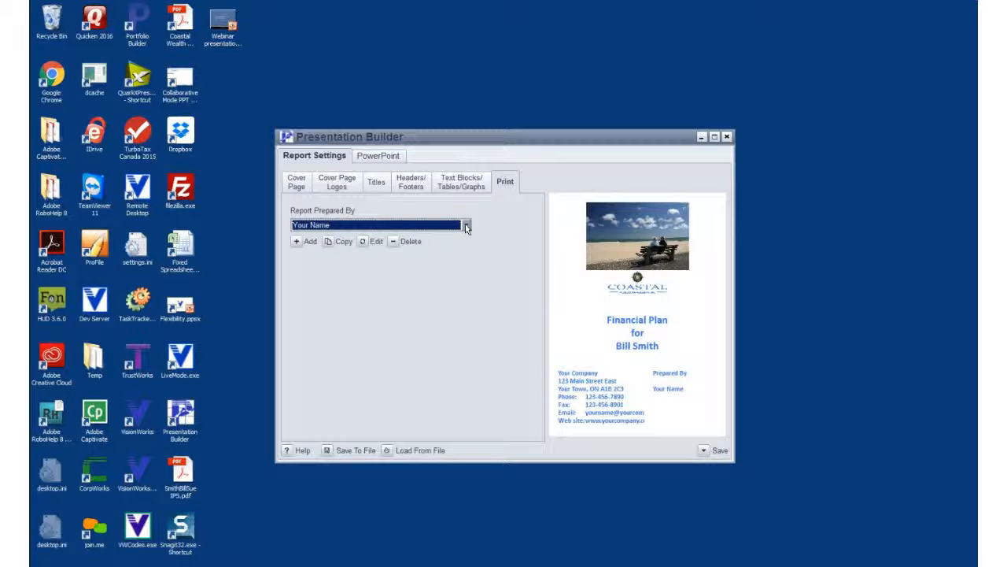
click(707, 454)
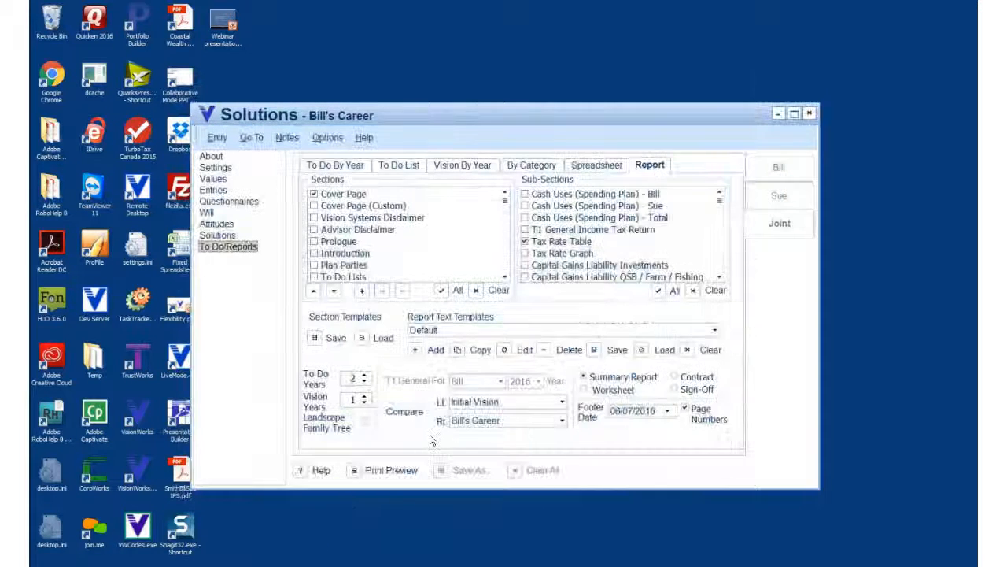
Preview the report full screen in VisionWorks, checking the styling of the cover, net worth and tax rate pages, and close the preview
click(354, 470)
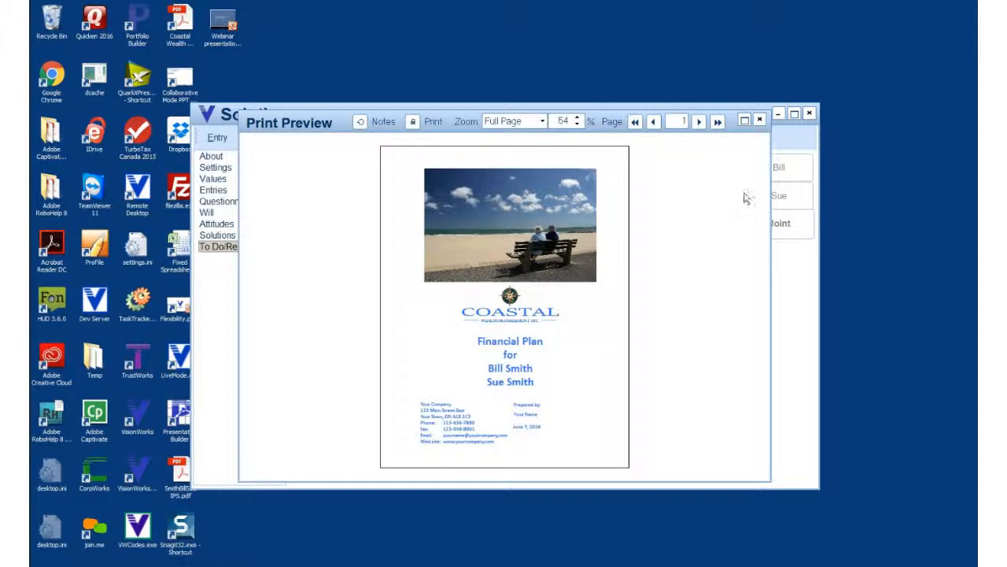
click(744, 121)
click(906, 14)
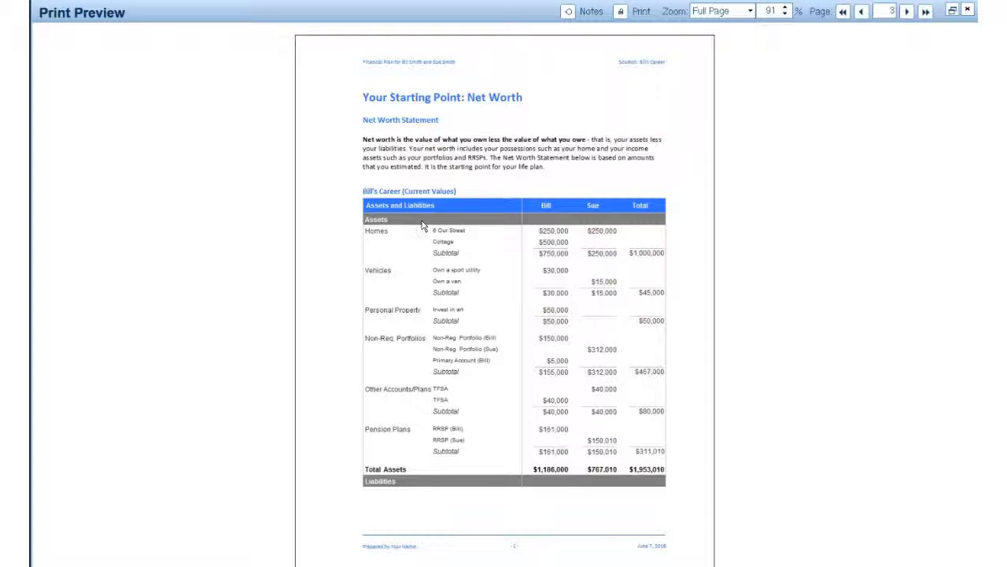
click(906, 12)
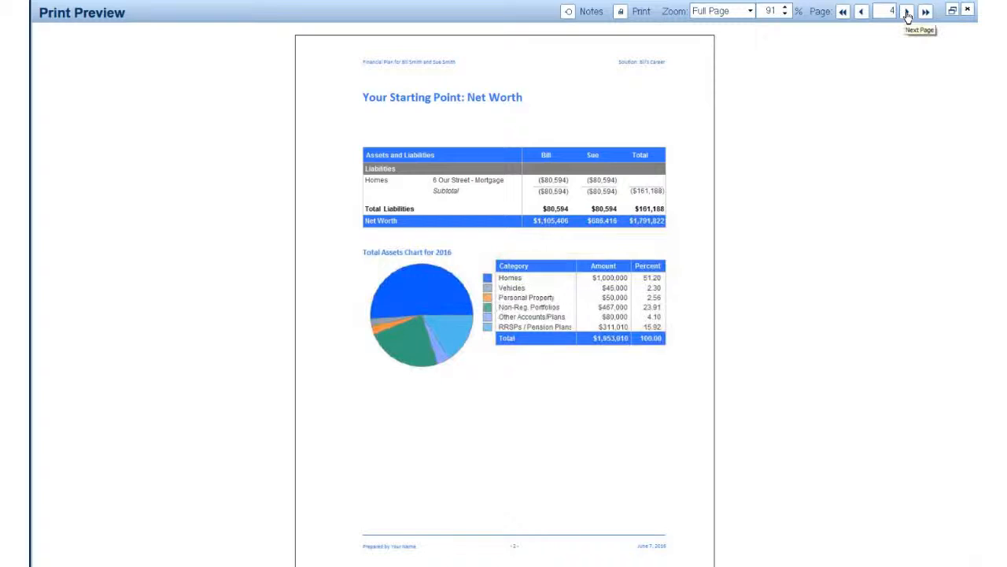
click(907, 13)
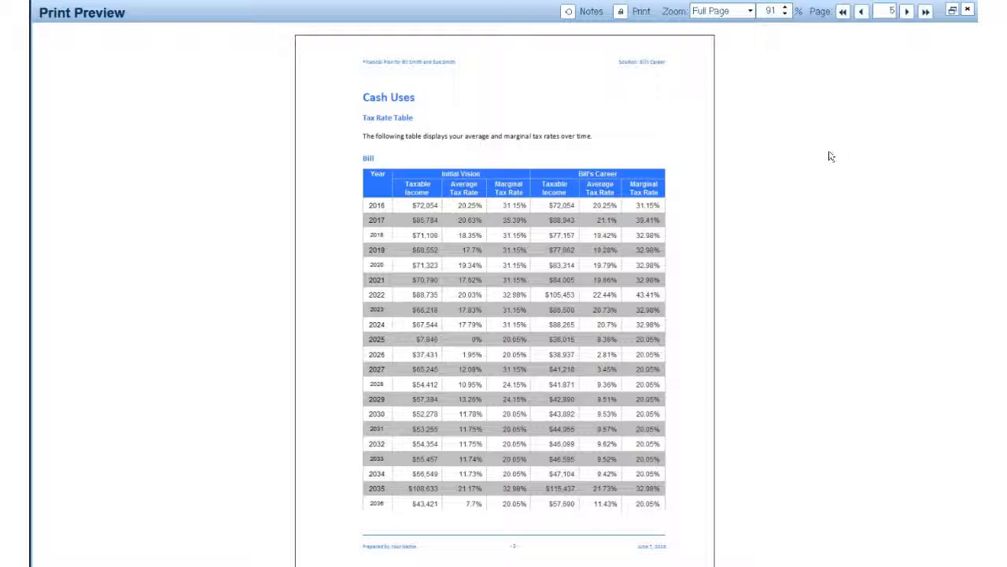
click(843, 11)
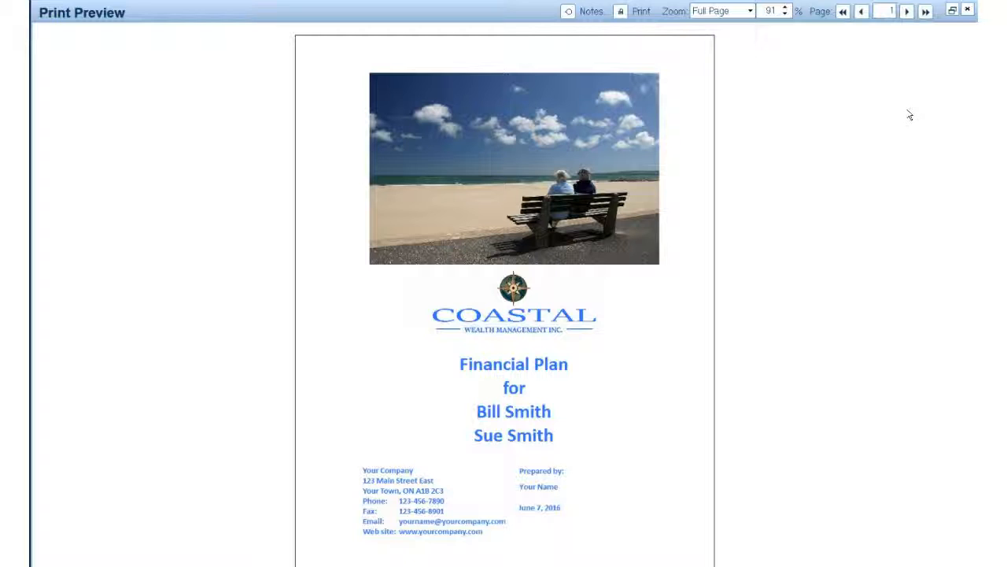
click(968, 11)
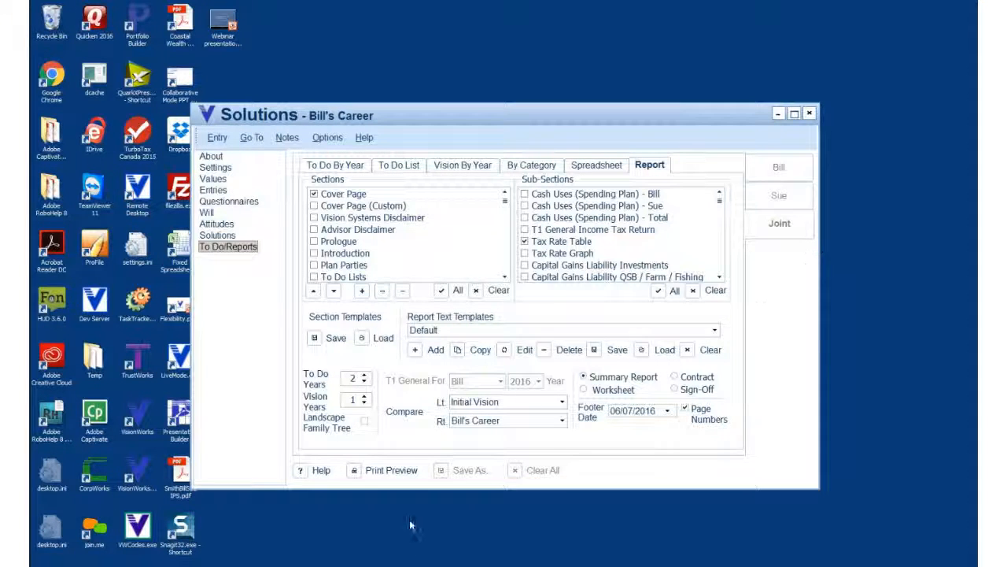
Switch to Presentation Builder, examine where report settings can be saved to a file, and leave without saving
click(353, 565)
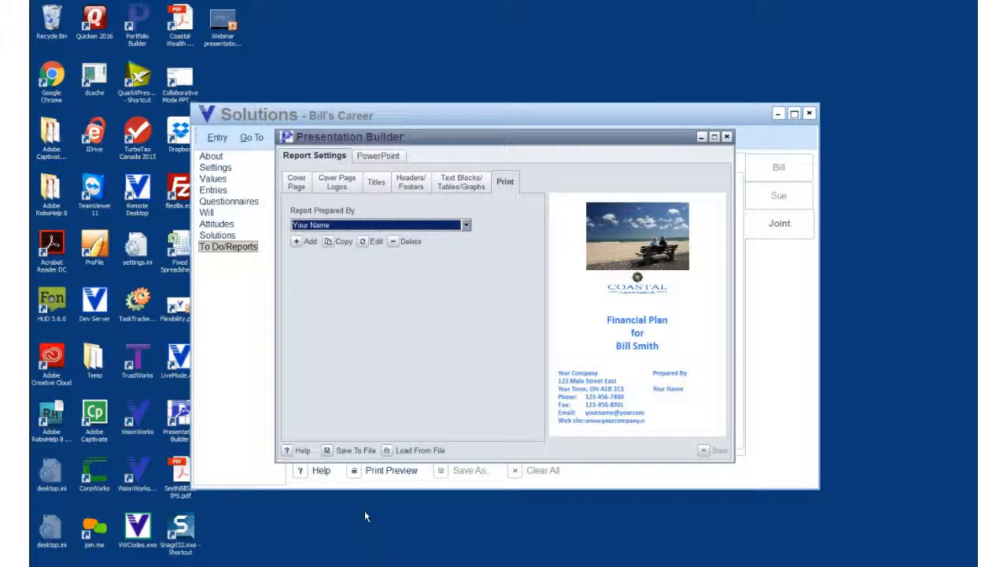
click(328, 451)
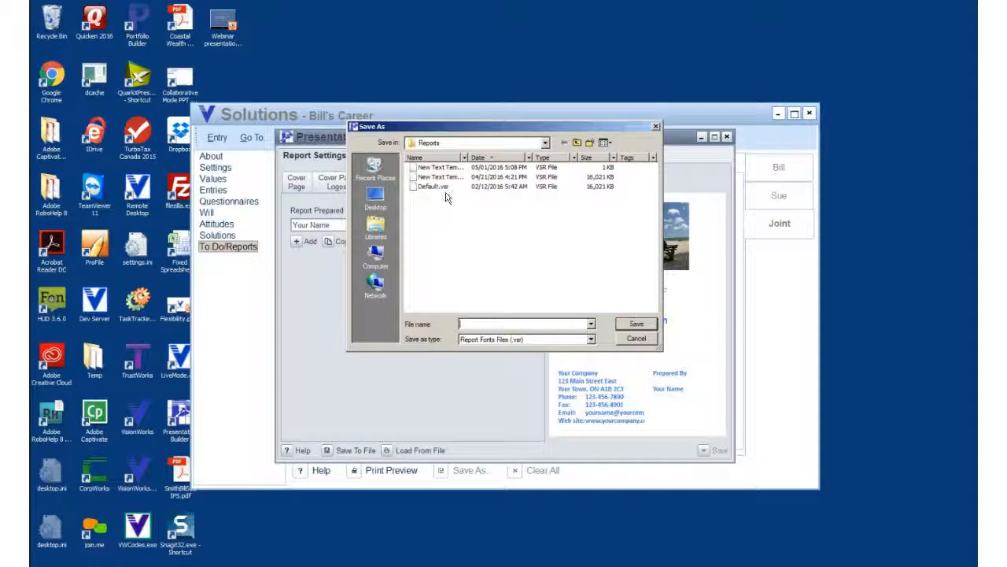
click(636, 338)
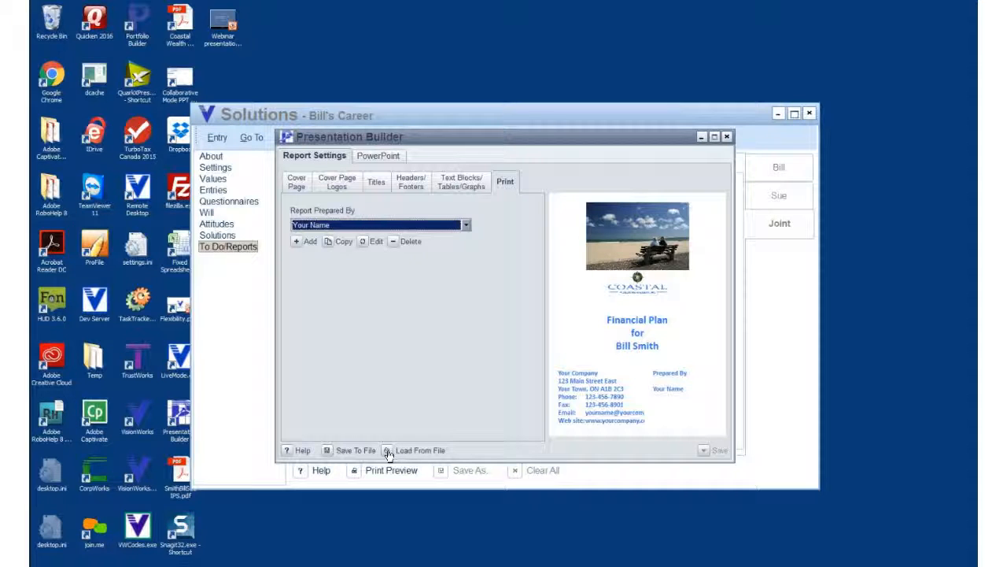
click(702, 138)
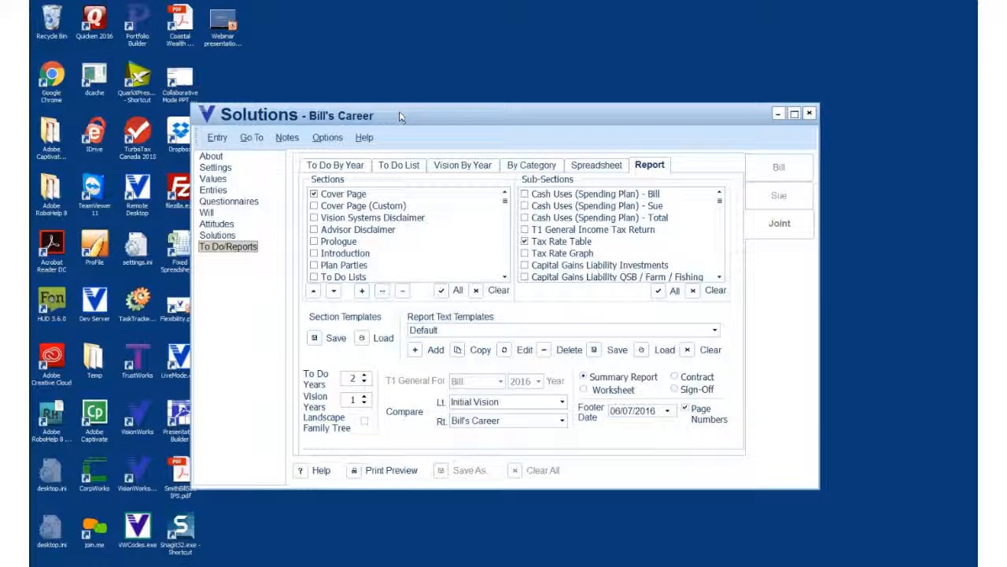
Examine the VisionWorks size options and available colour schemes, leaving the Smart White scheme in place
click(321, 140)
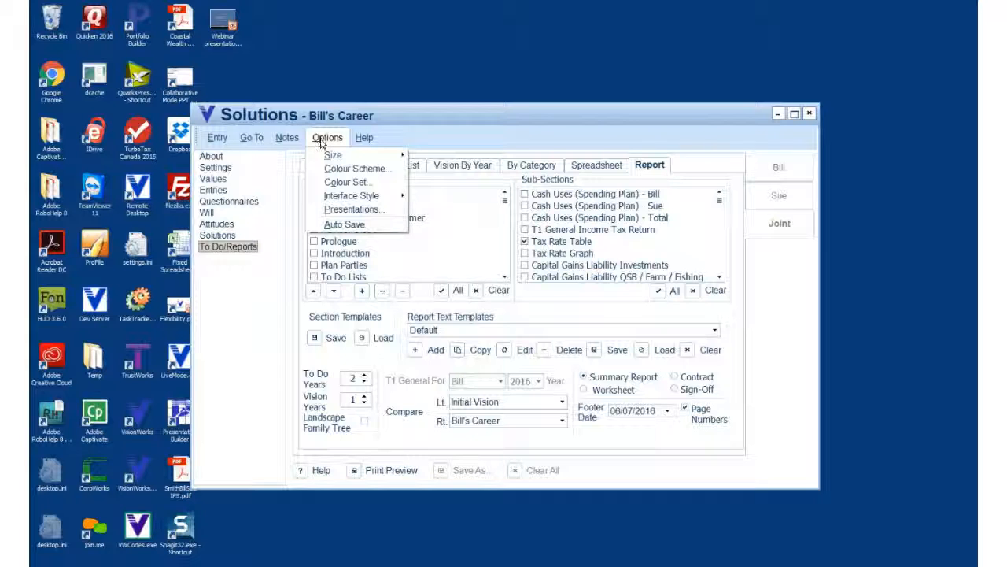
key(Right)
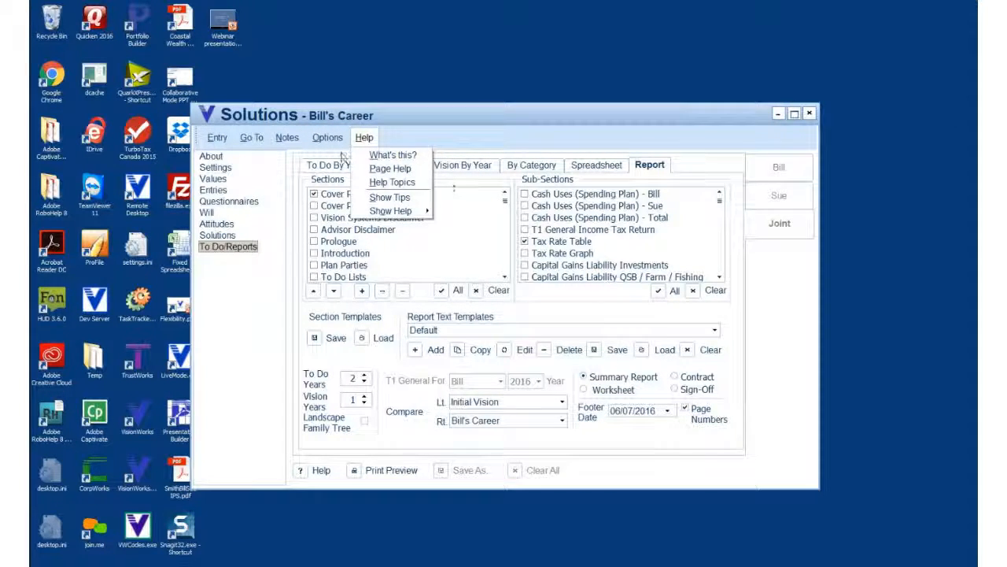
key(Left)
mouse_move(336, 159)
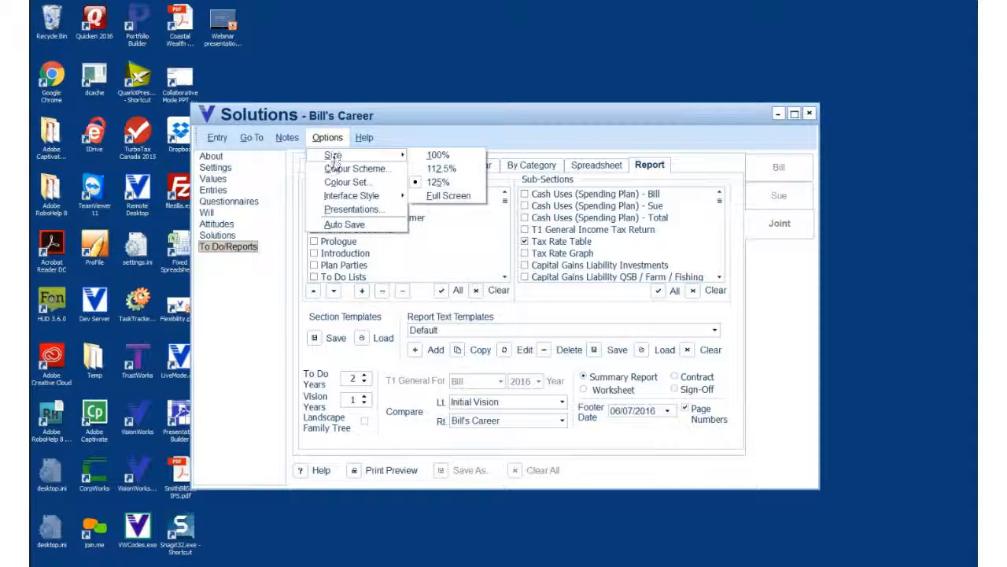
click(336, 171)
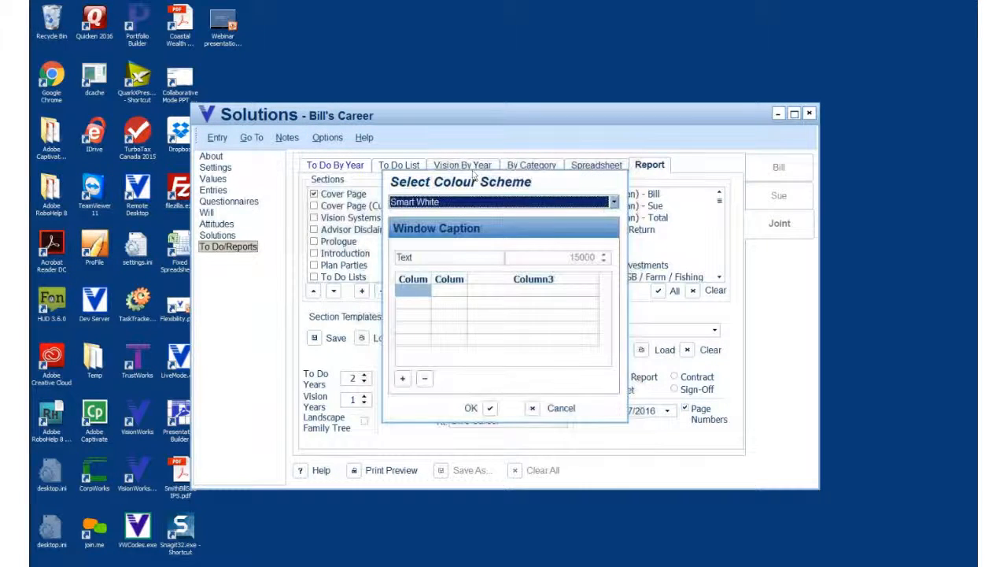
click(614, 203)
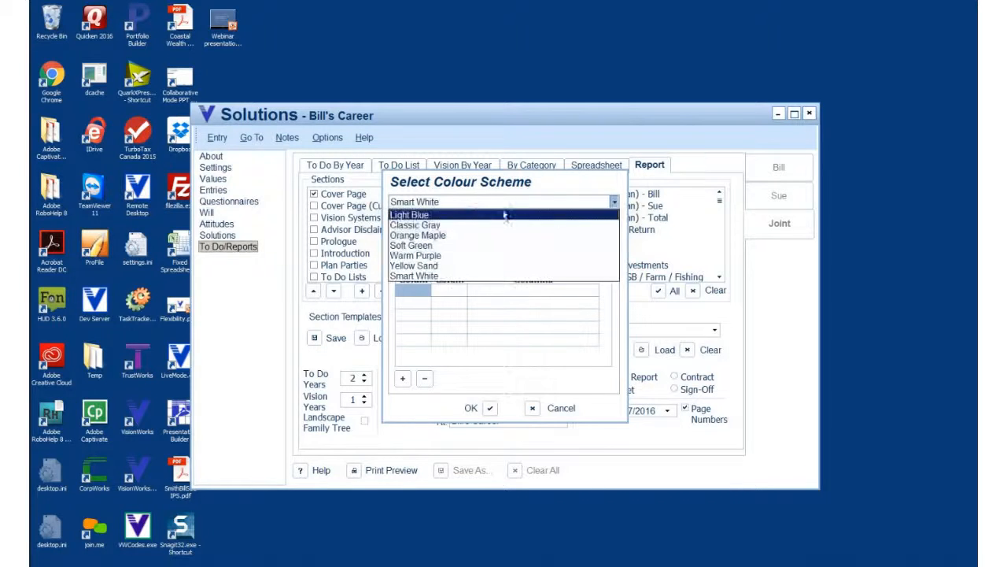
click(531, 408)
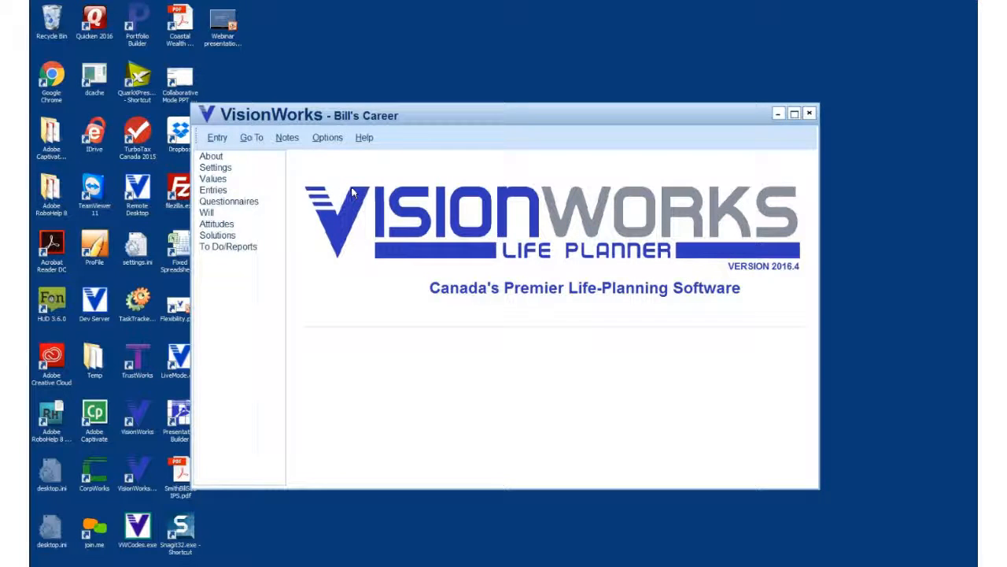
Set up a PowerPoint presentation for the career solution with VW Basic Template.pptx as the source file
click(319, 142)
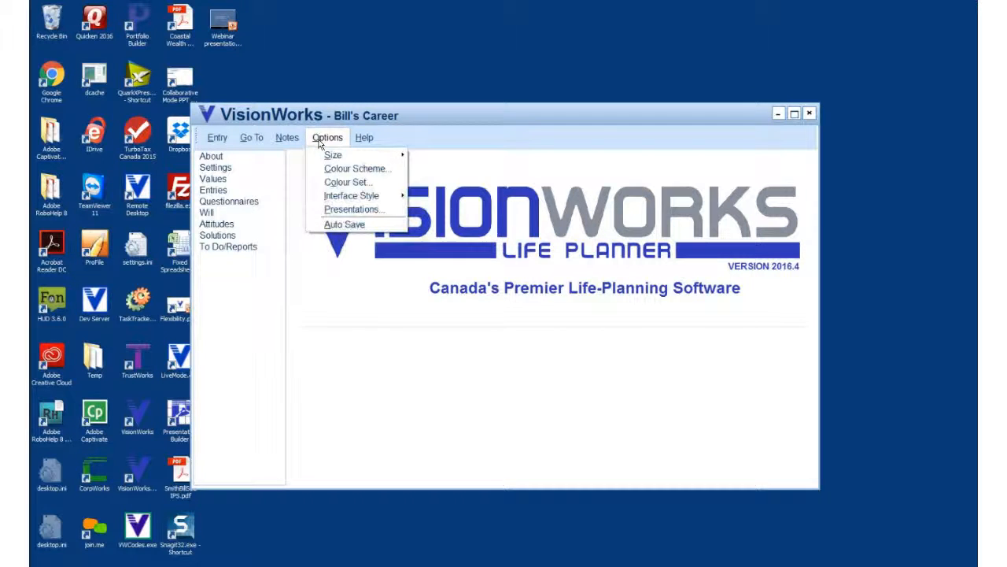
click(341, 211)
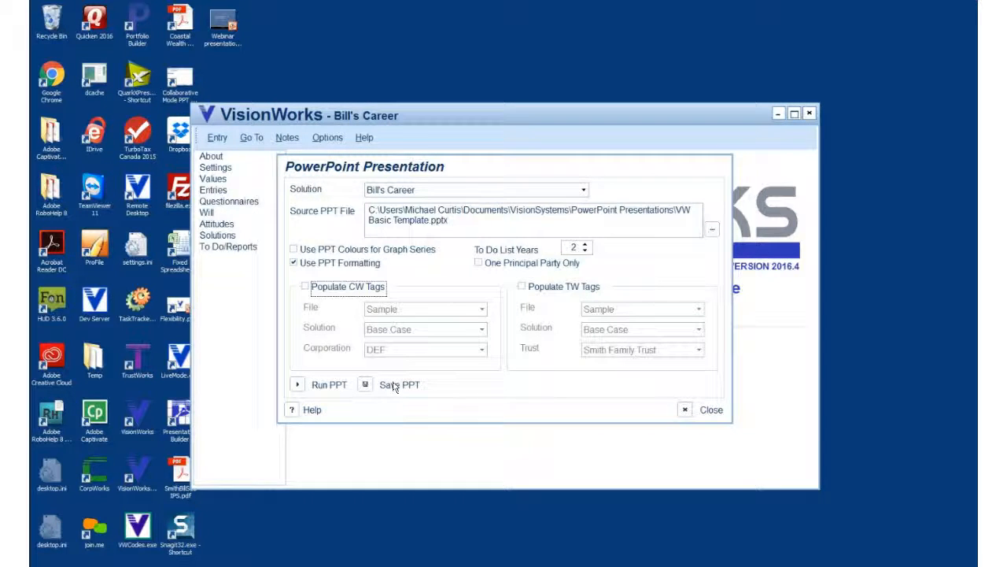
click(584, 191)
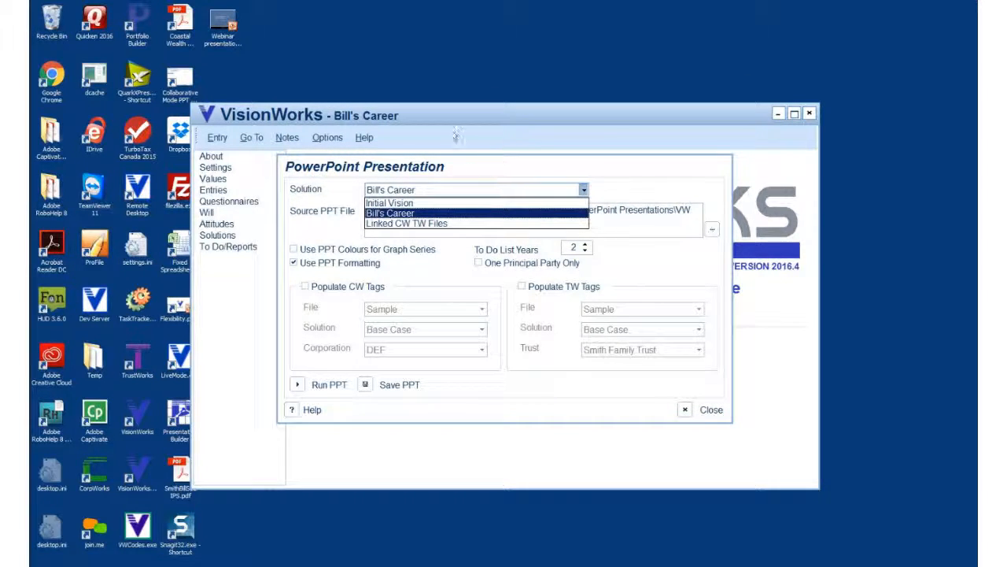
click(406, 214)
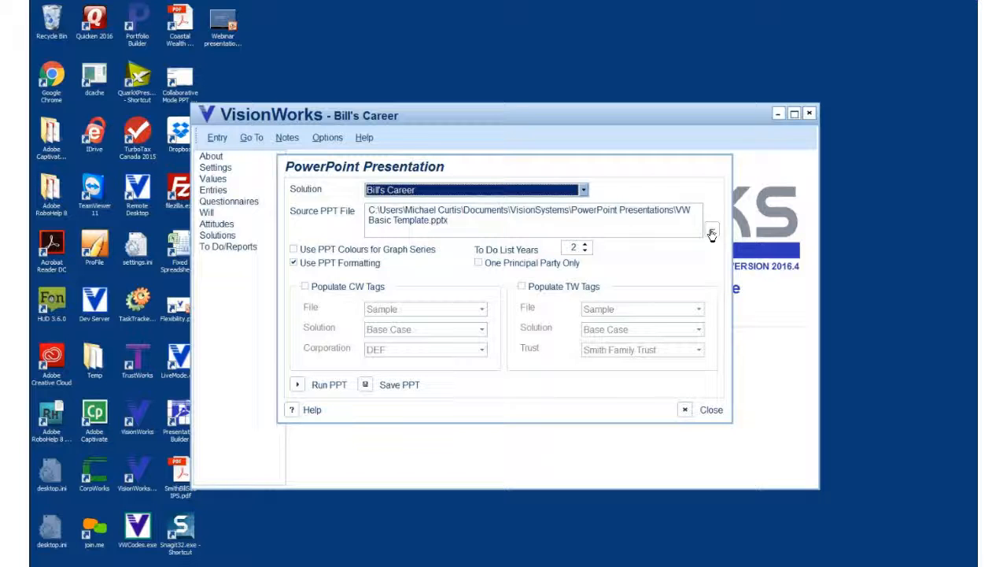
click(711, 233)
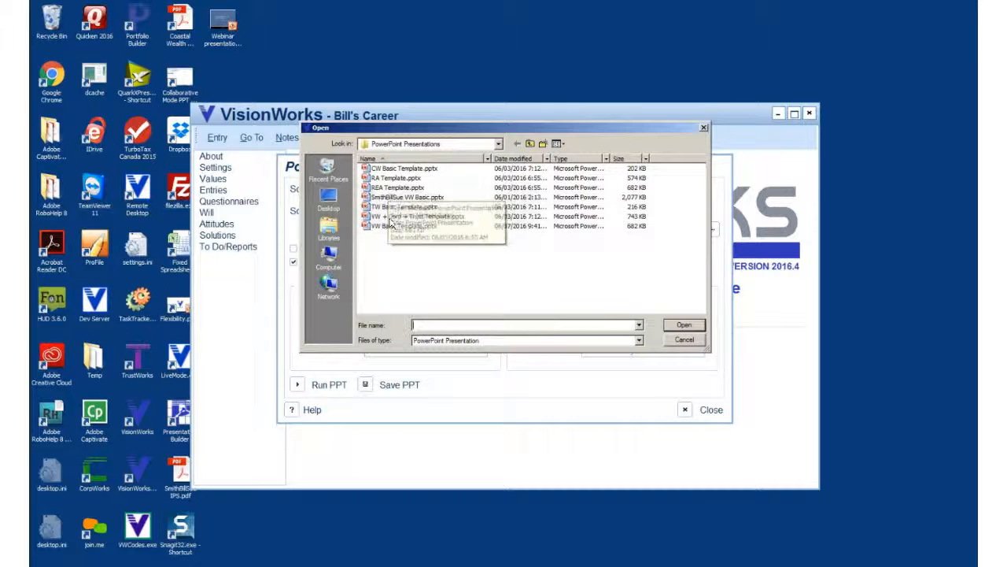
click(389, 229)
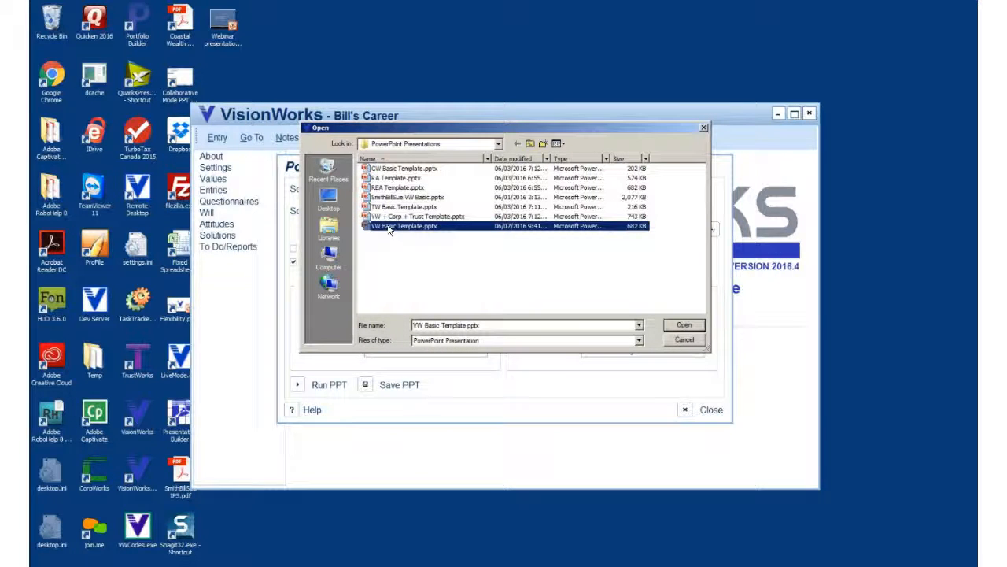
click(684, 325)
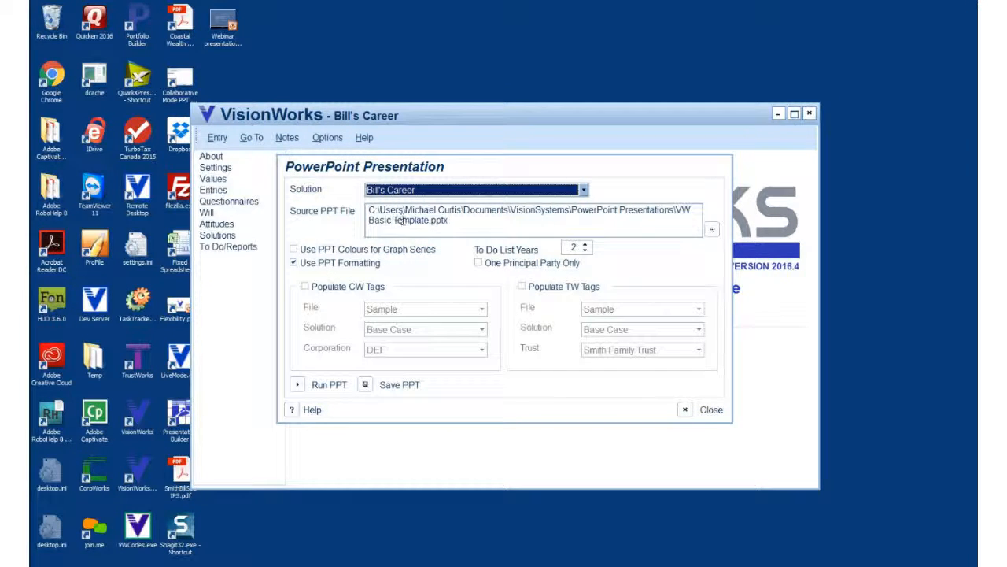
Run the PowerPoint presentation and view its title, family and current net worth slides
click(296, 387)
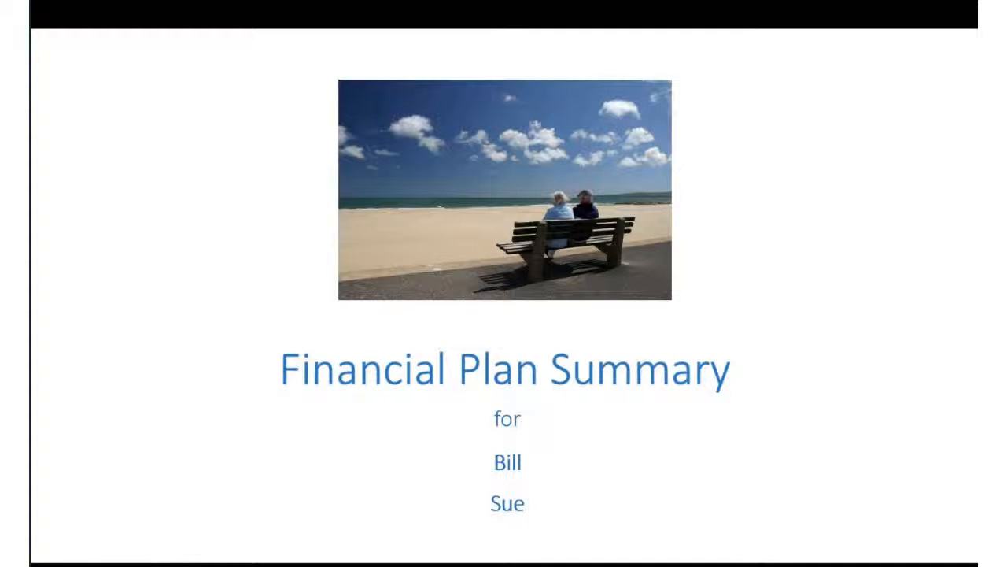
key(Right)
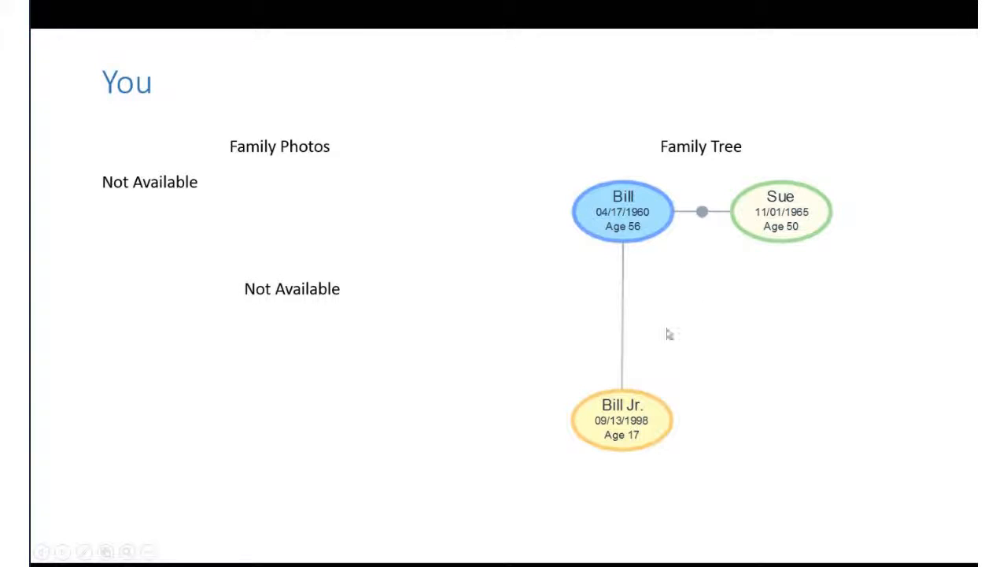
click(362, 327)
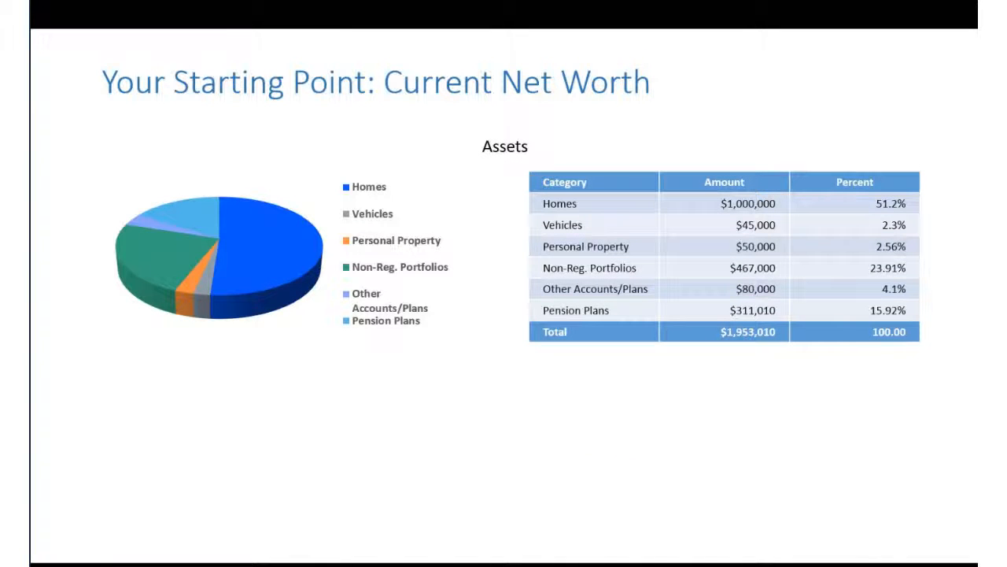
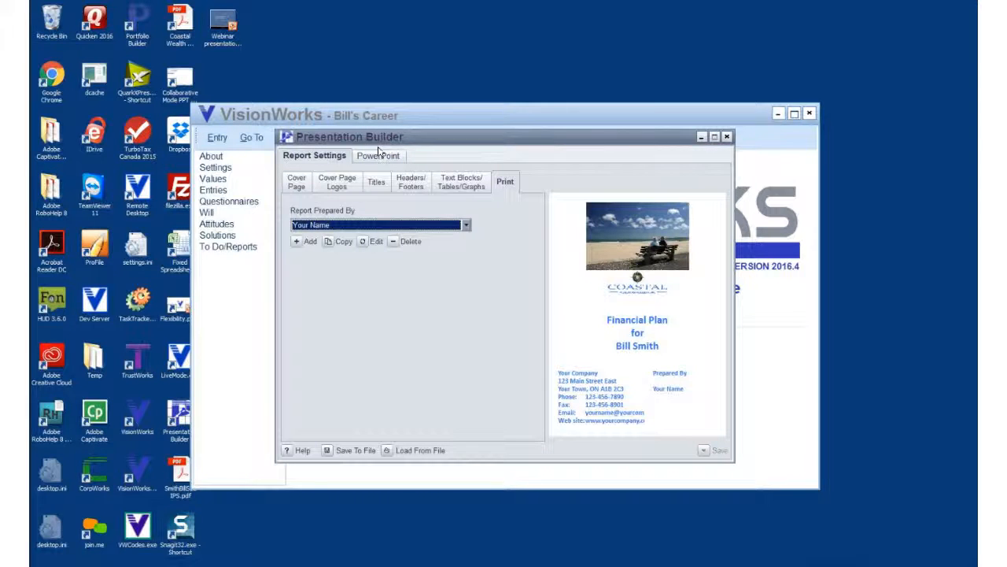
Open the PowerPoint tag settings in Presentation Builder and look through the VW tags list
click(378, 156)
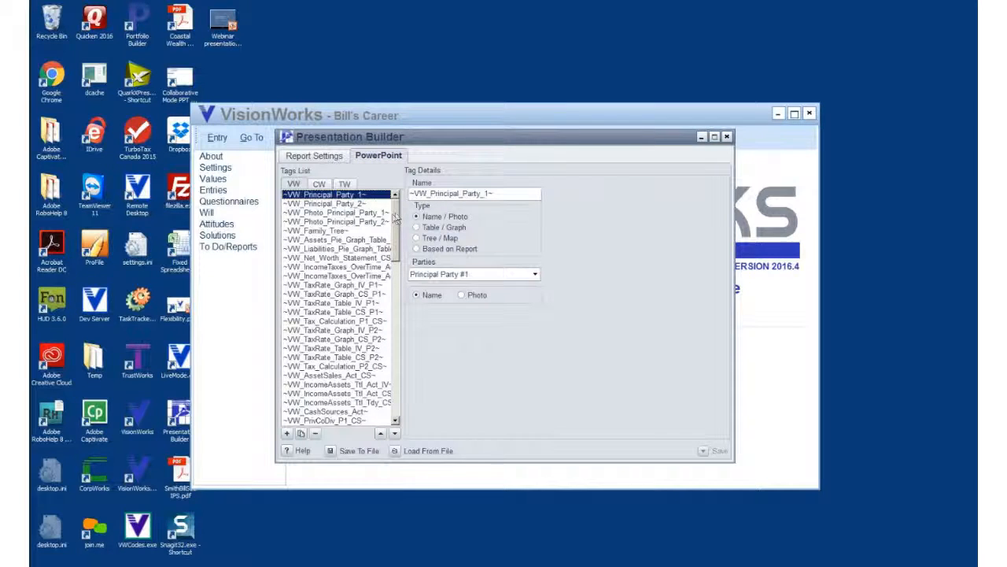
mouse_move(396, 220)
mouse_down()
mouse_move(394, 384)
mouse_move(396, 200)
mouse_up()
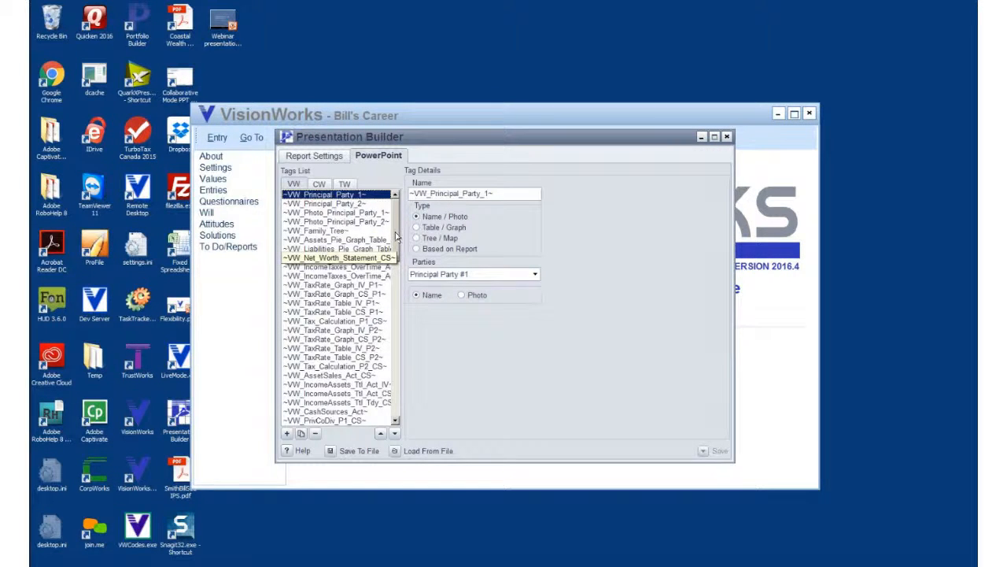
Look through the rest of the VW tags list and the CW and TW tags lists, returning to the VW list
drag(398, 235, 403, 375)
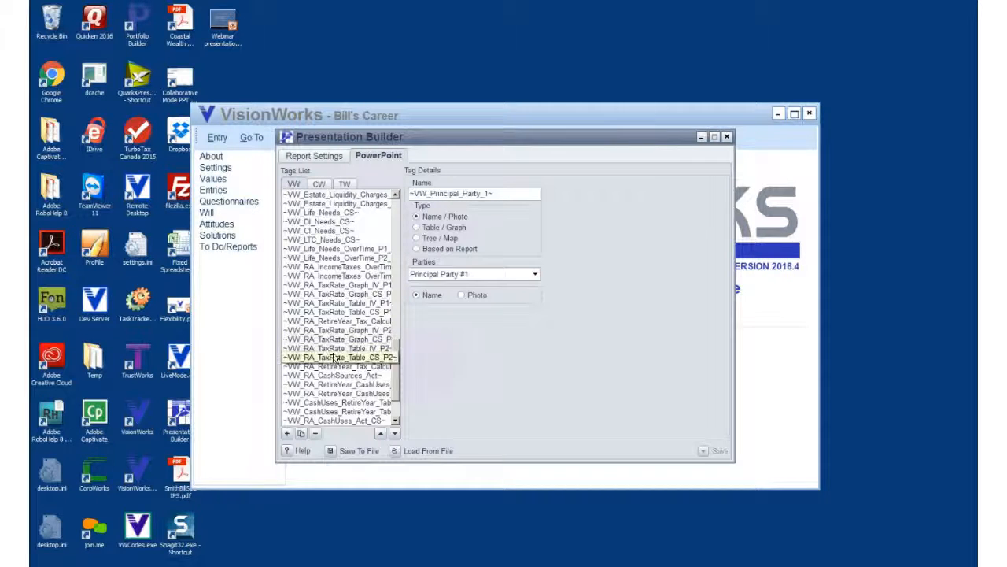
drag(396, 380, 412, 218)
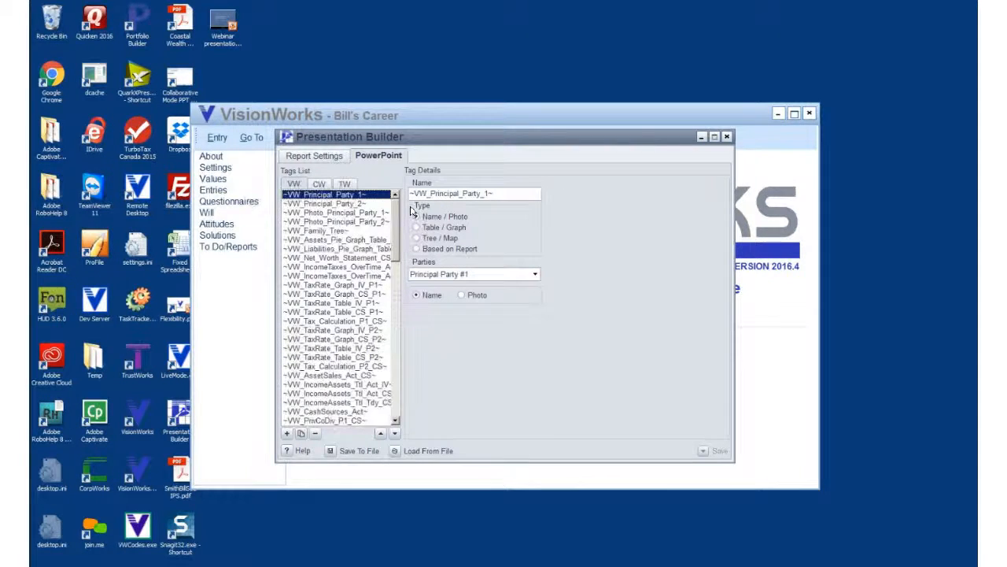
click(320, 185)
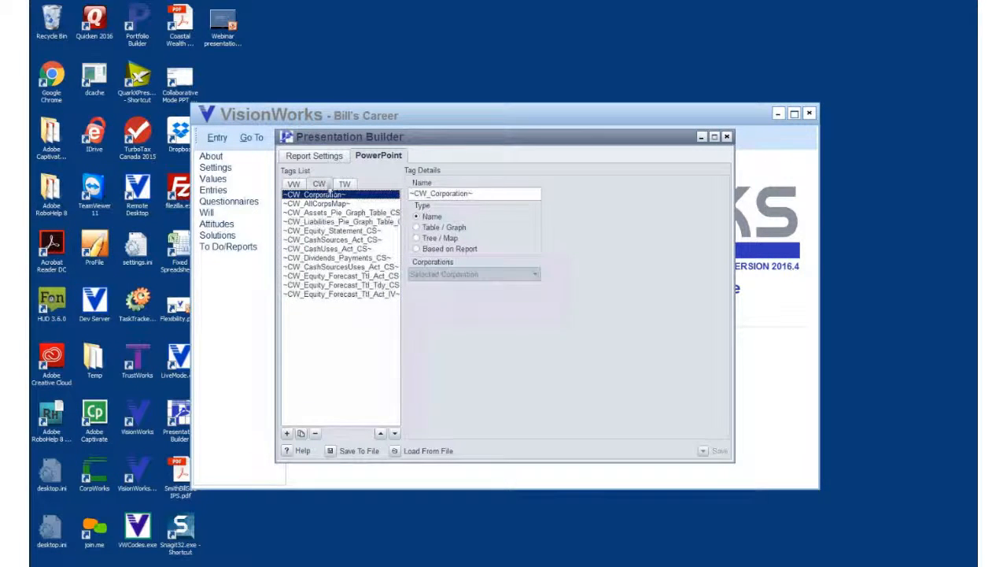
click(345, 185)
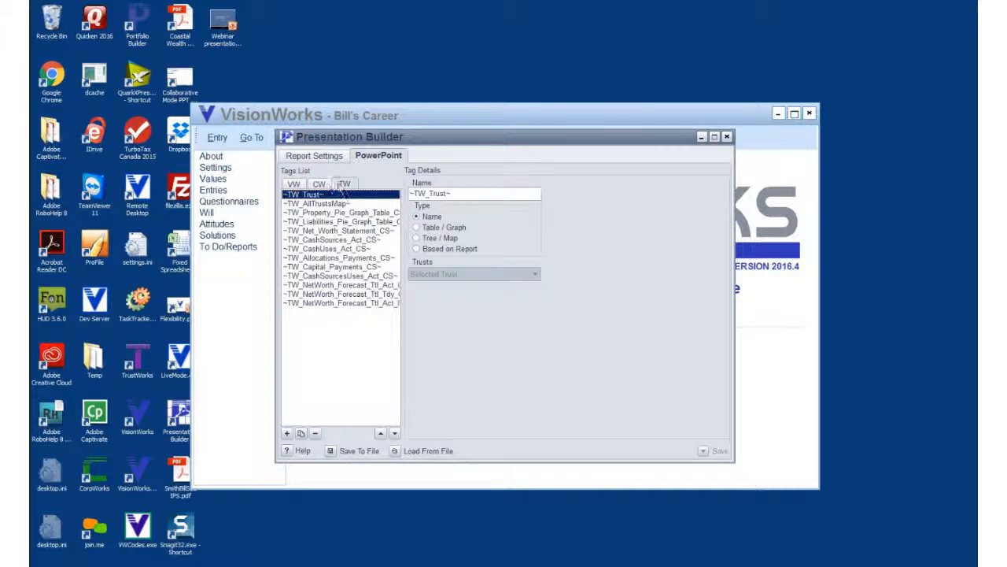
click(298, 187)
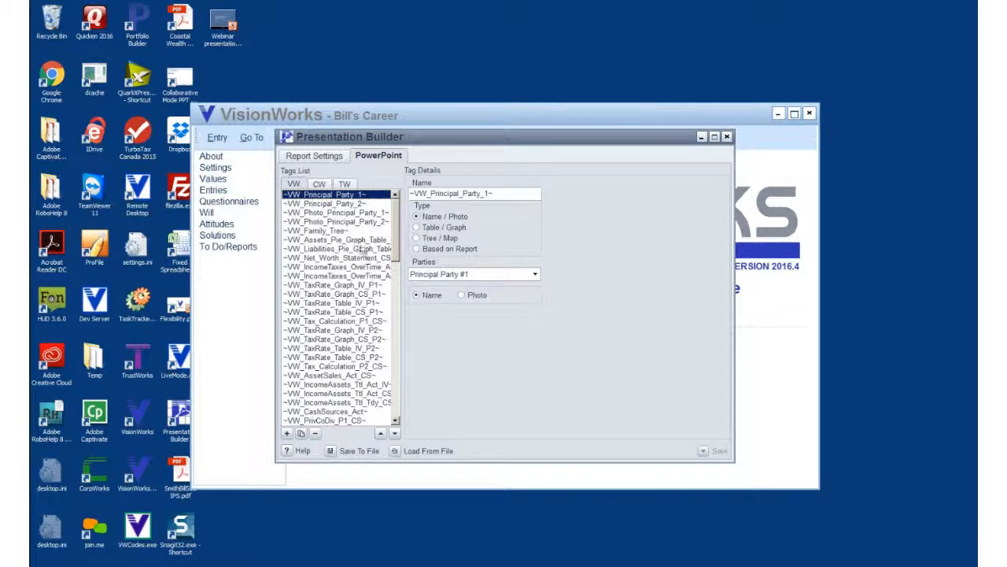
Add a new tag to the VW list and examine the options of its Based on Report, Table / Graph and Tree / Map types
click(288, 434)
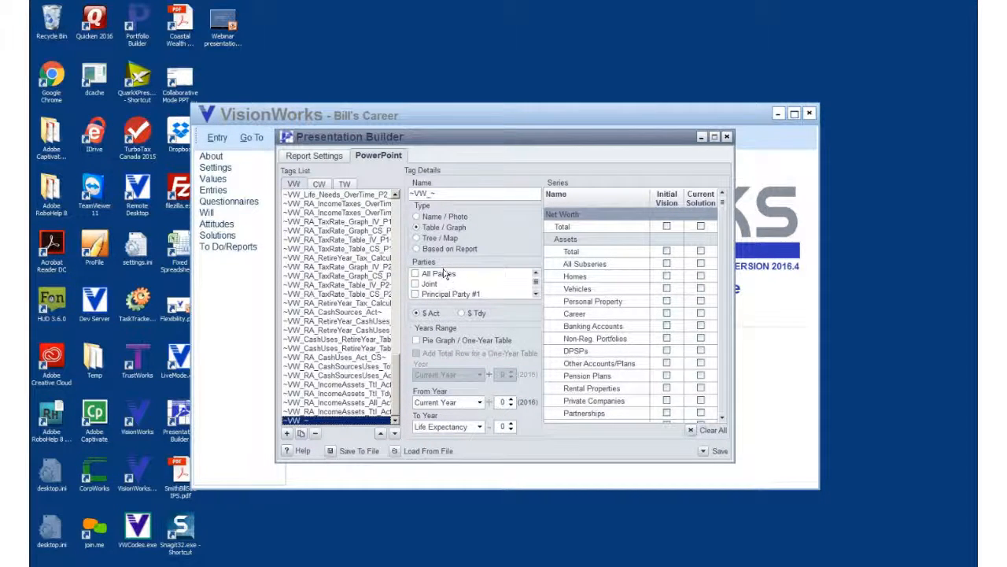
click(417, 249)
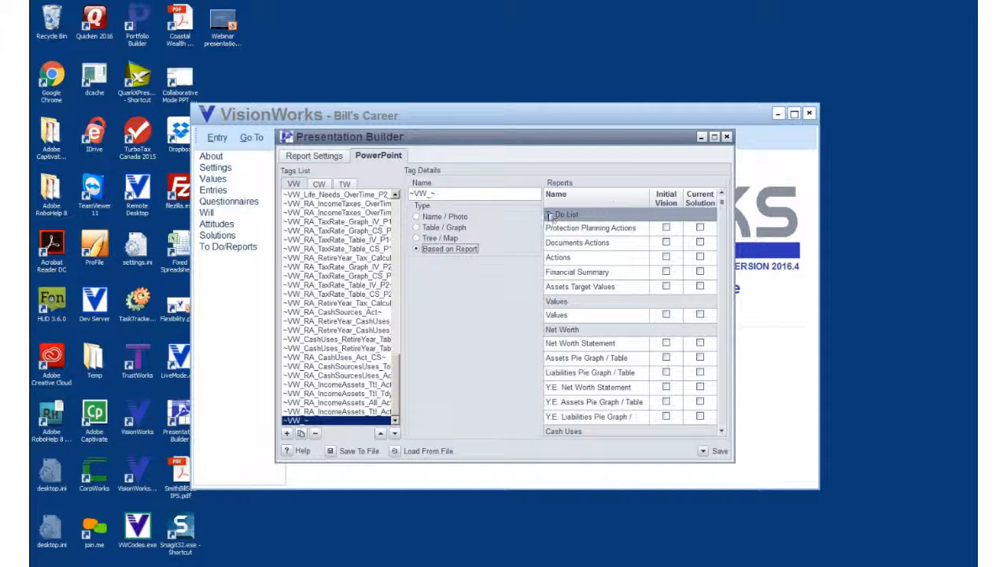
click(433, 228)
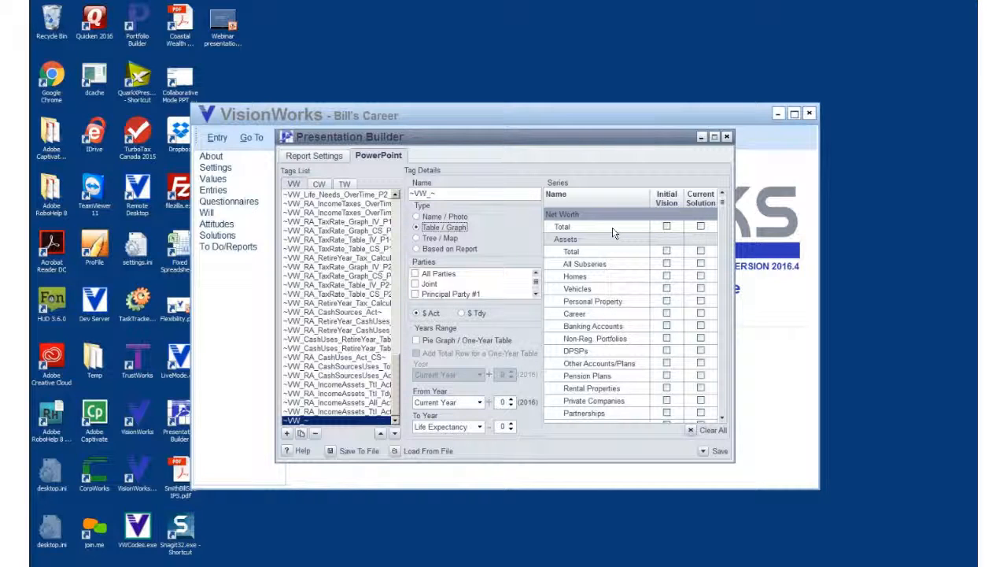
scroll(612, 299, down, 4)
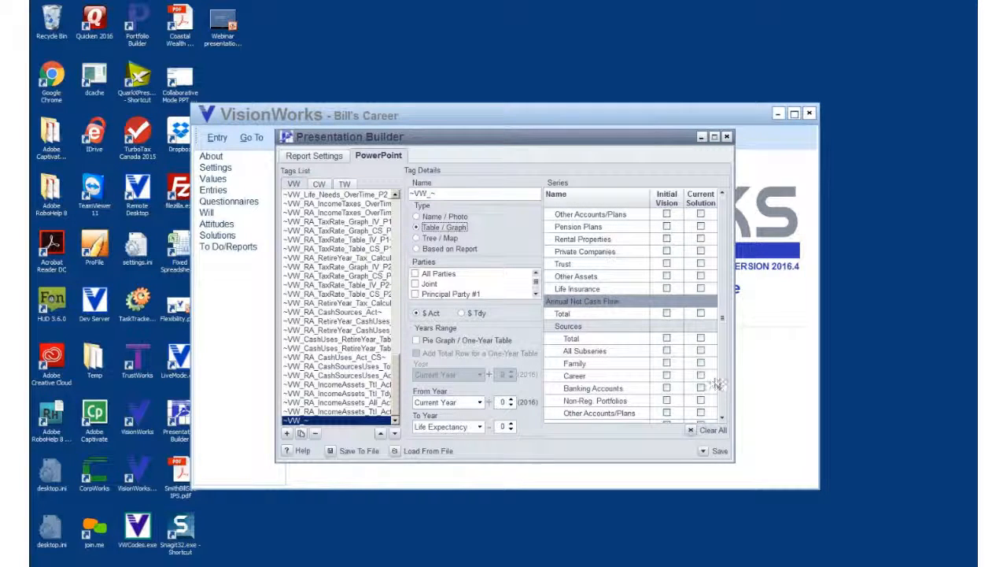
scroll(721, 394, down, 3)
scroll(722, 395, down, 3)
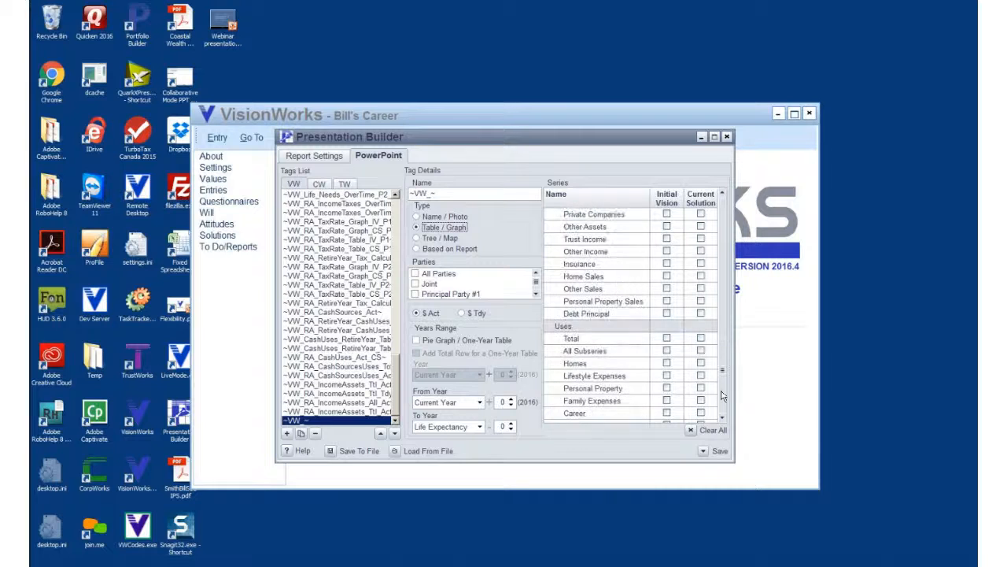
scroll(722, 396, down, 2)
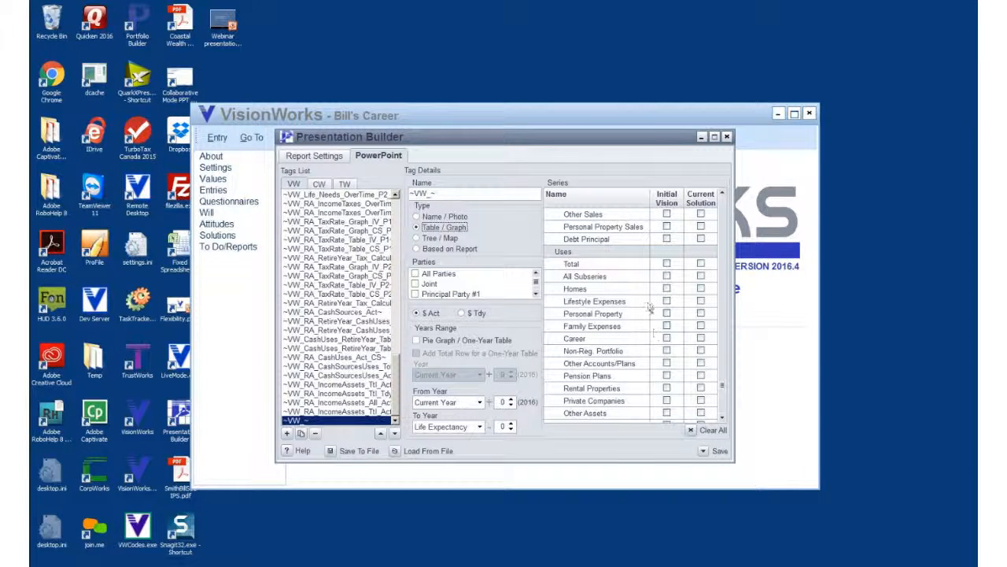
click(418, 238)
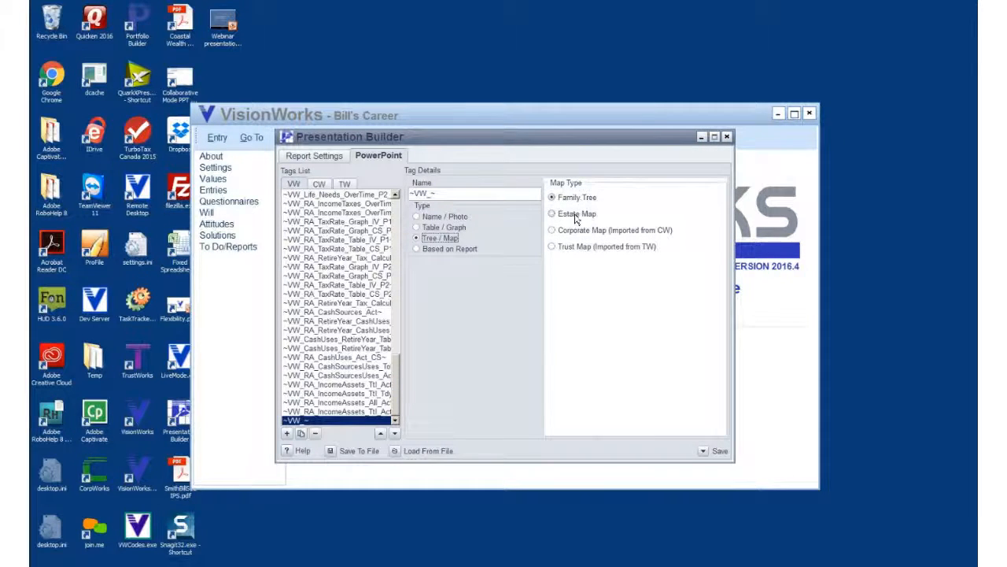
Base the new tag on the Protection Planning Actions report for the current solution, name it ~VW_ToDOListPPA~, copy the name and save the tag
click(416, 249)
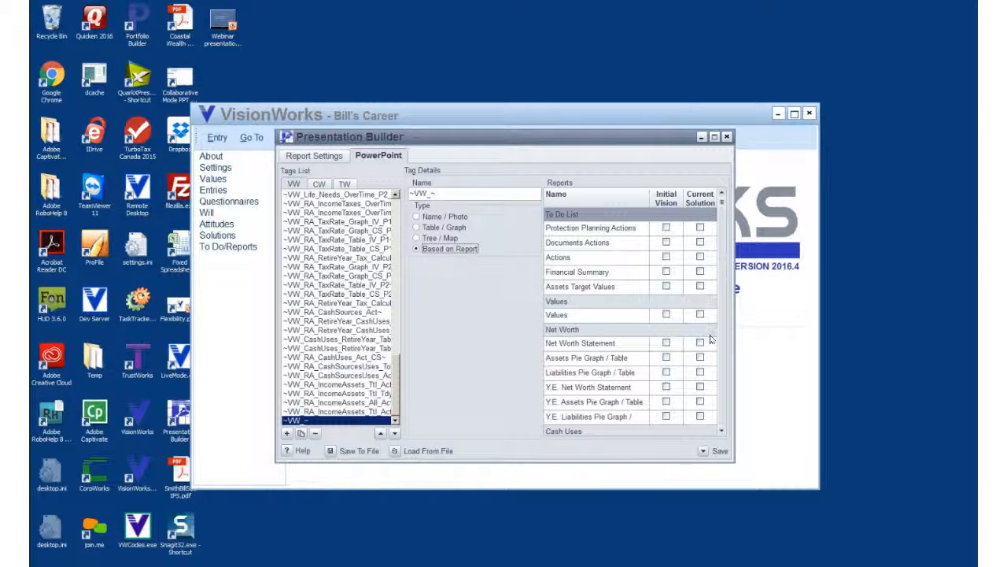
click(701, 229)
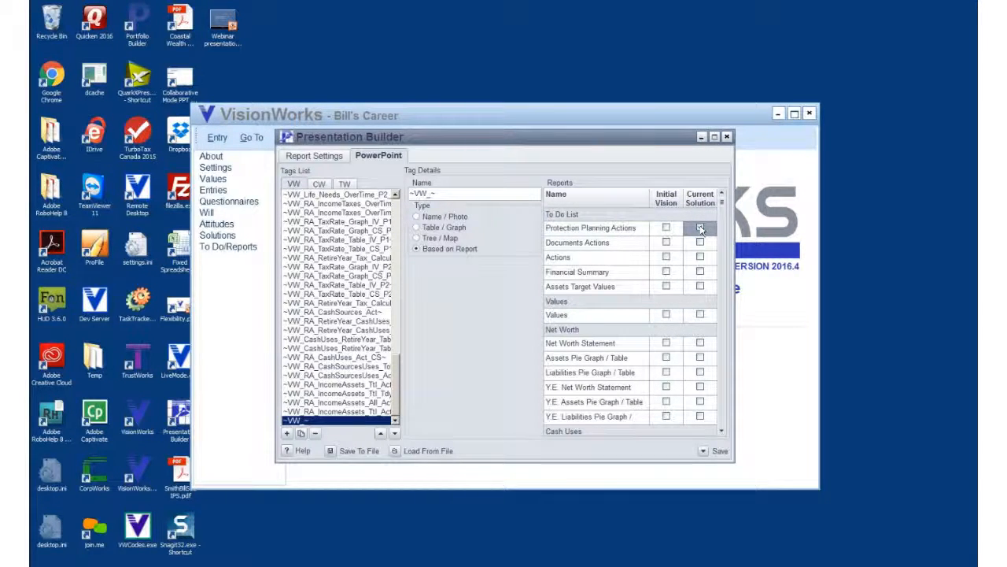
click(701, 228)
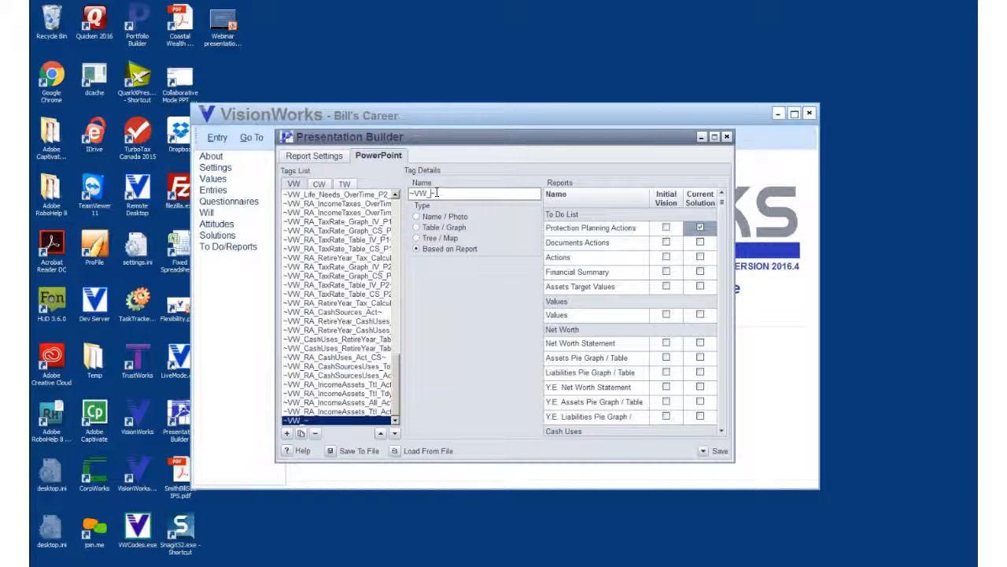
text(OListPPA)
drag(479, 194, 407, 194)
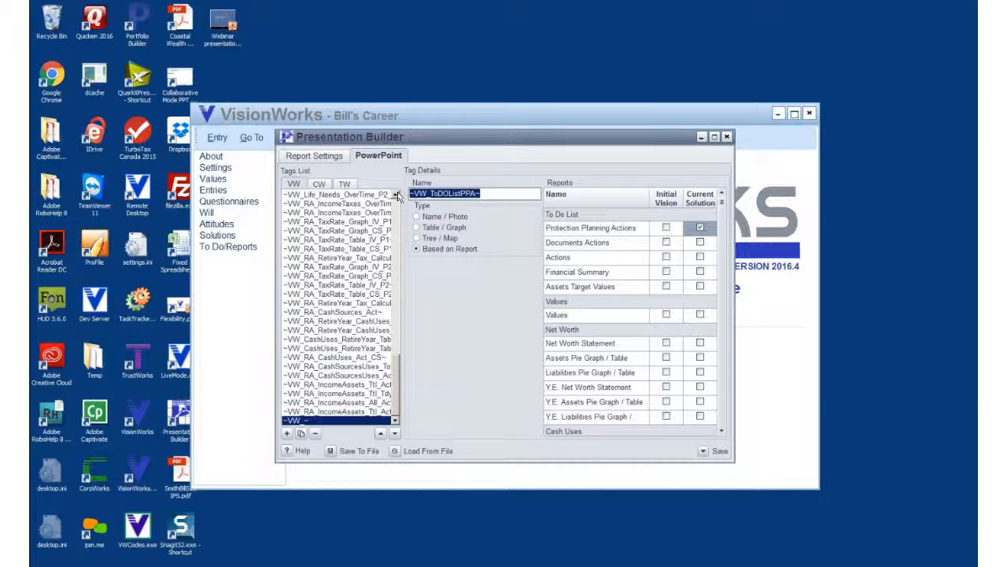
click(706, 453)
Open VW Basic Template.pptx in PowerPoint and insert a Title and Content slide between slides 2 and 3
key(super)
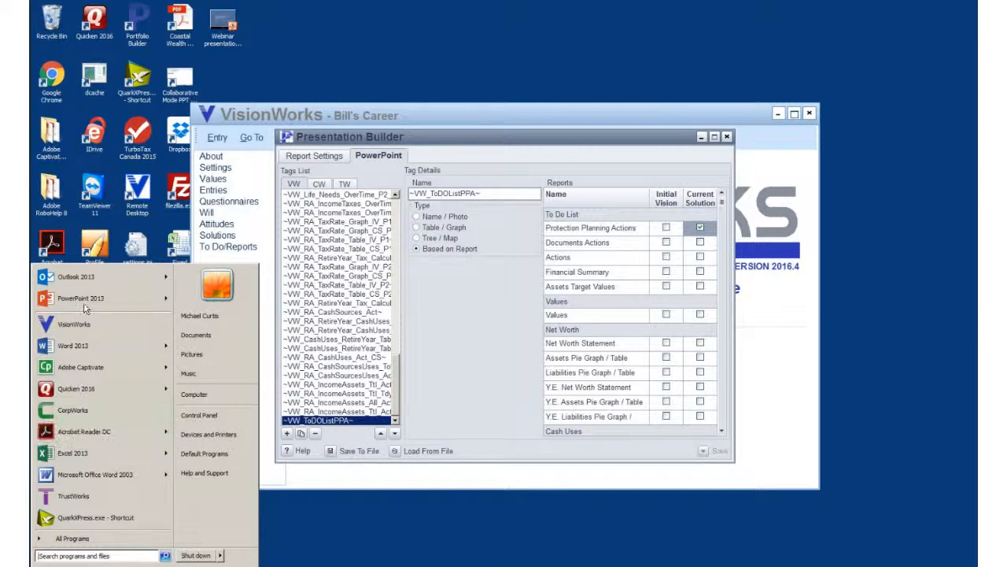
click(82, 302)
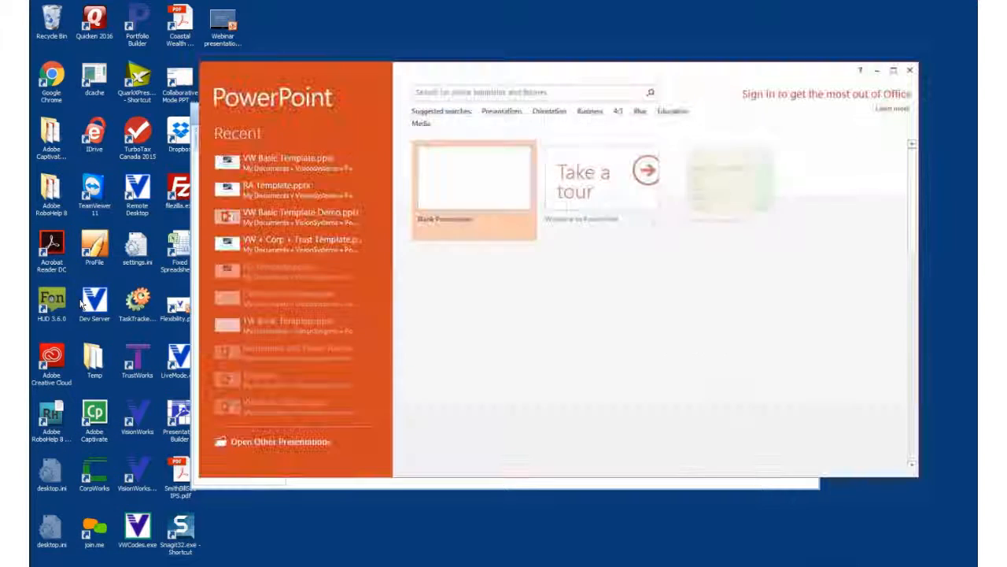
click(282, 159)
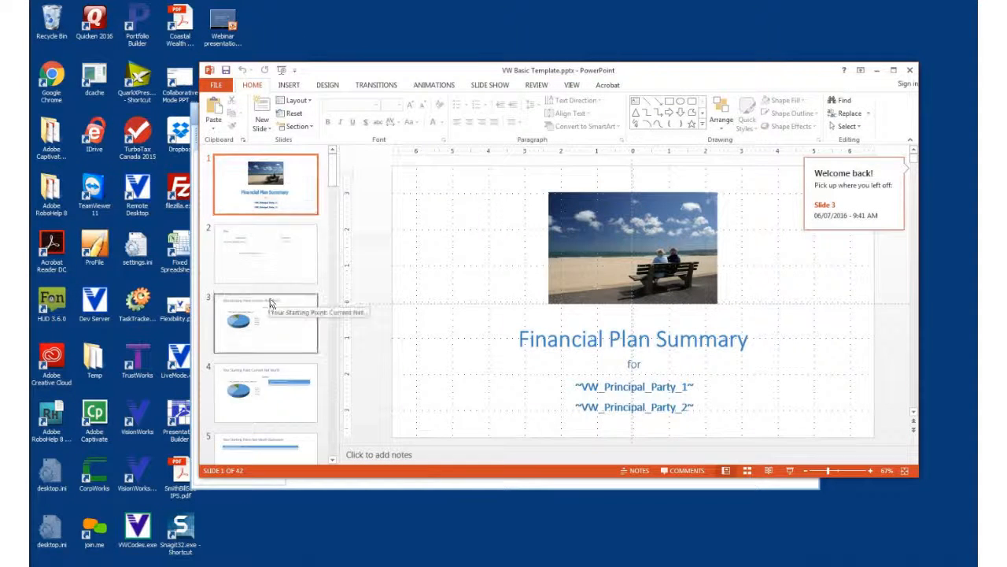
click(277, 276)
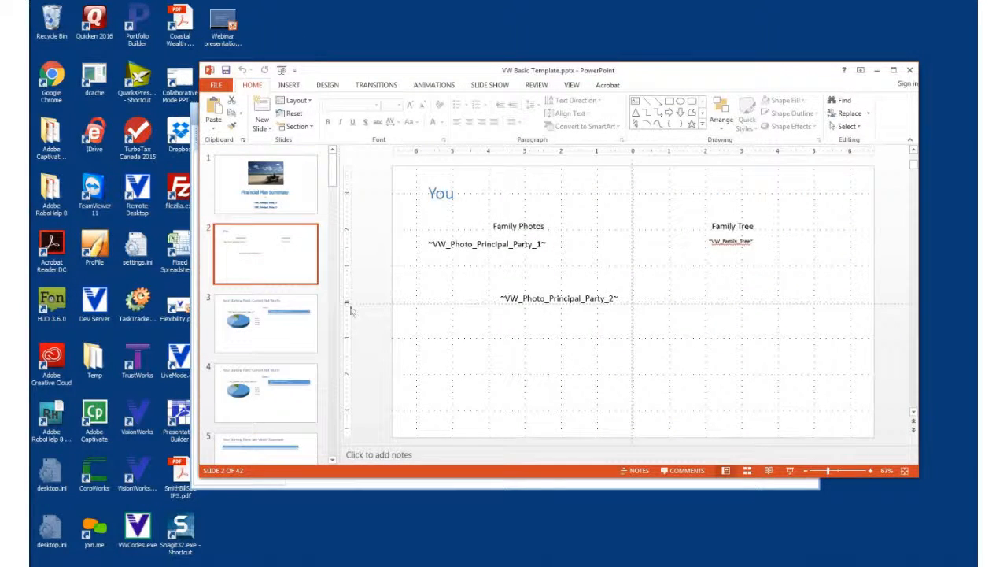
click(281, 289)
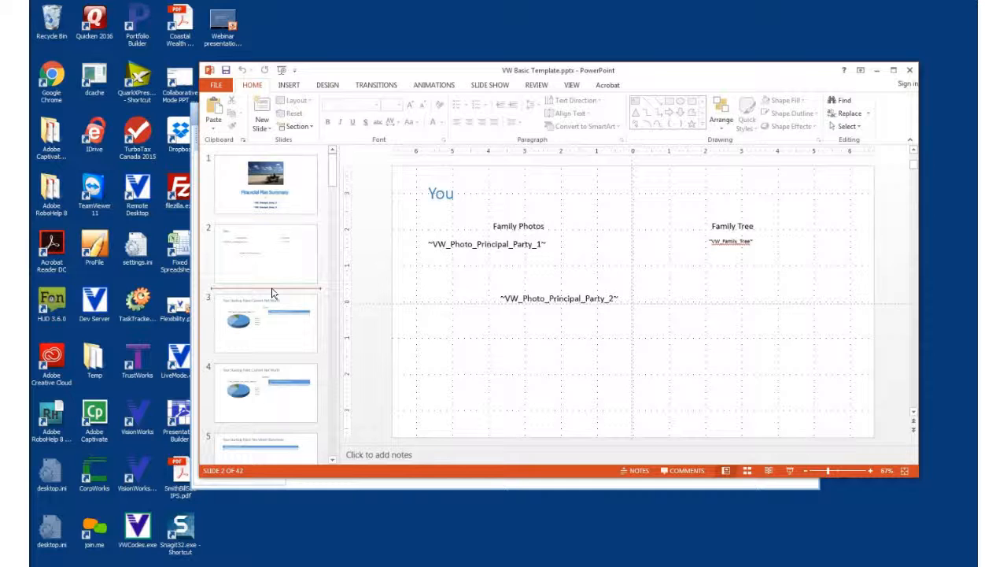
click(267, 129)
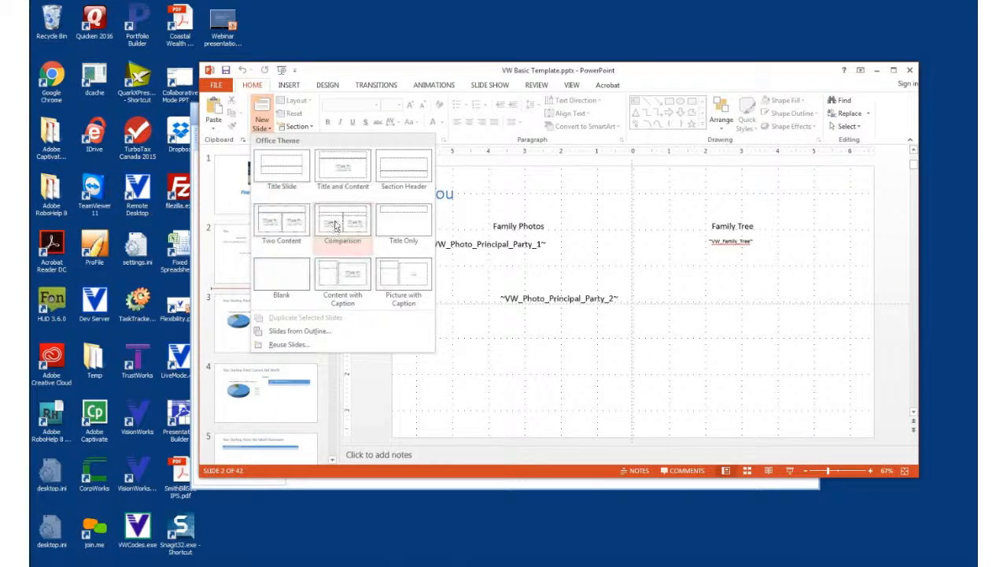
click(342, 171)
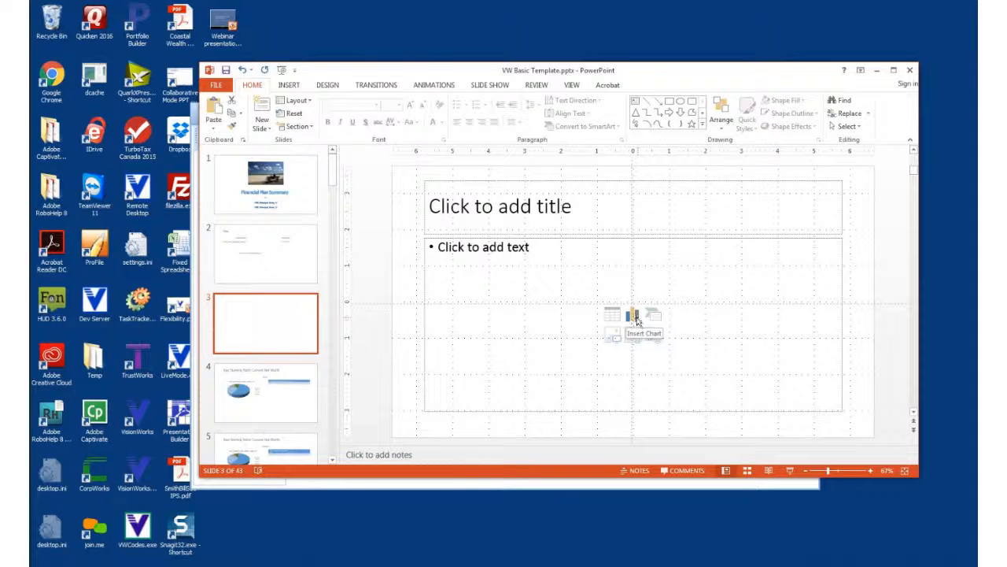
Insert a table with 5 columns and 2 rows holding ~VW_ToDOListPPA~ in its first cell, and save and close the template
click(613, 315)
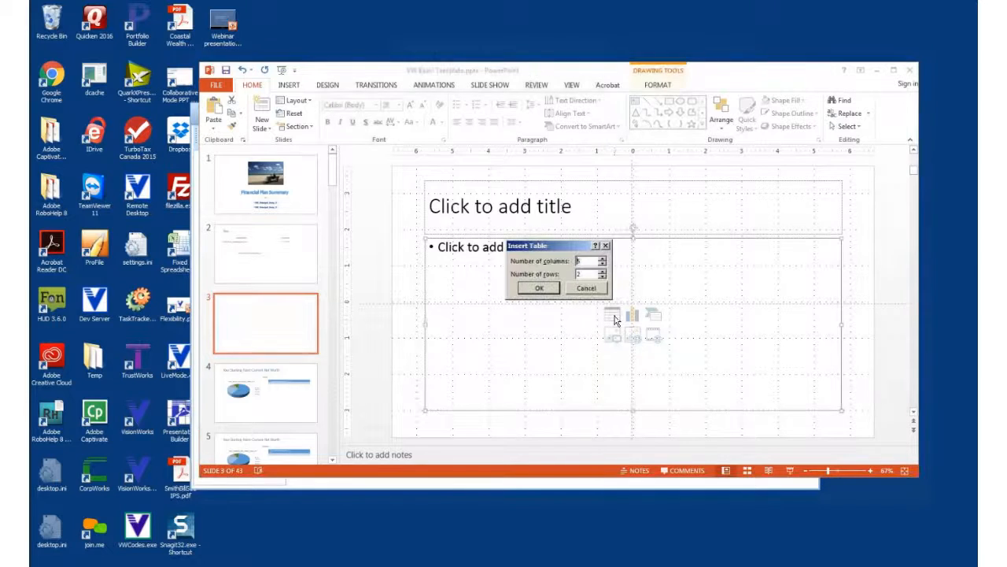
click(579, 274)
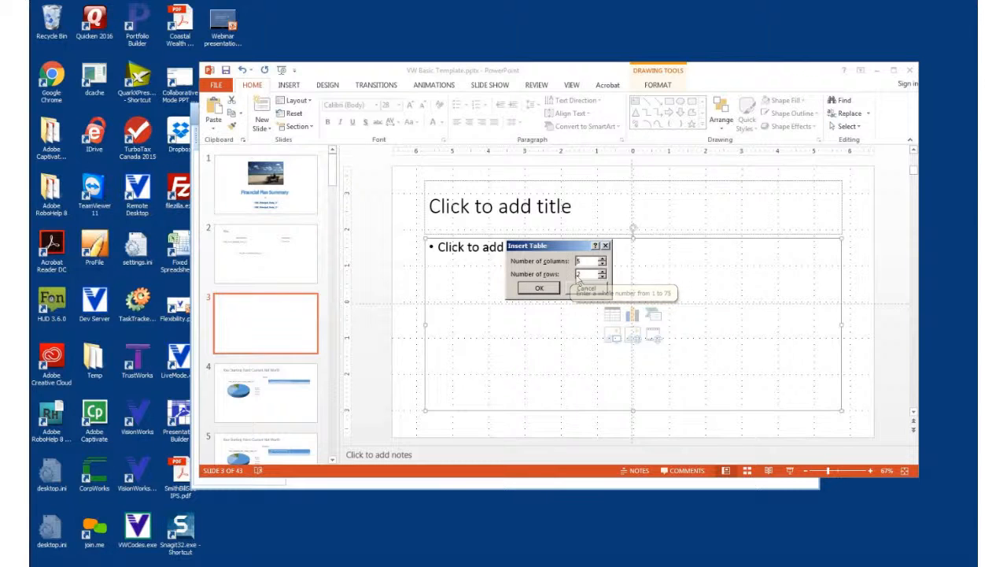
click(538, 289)
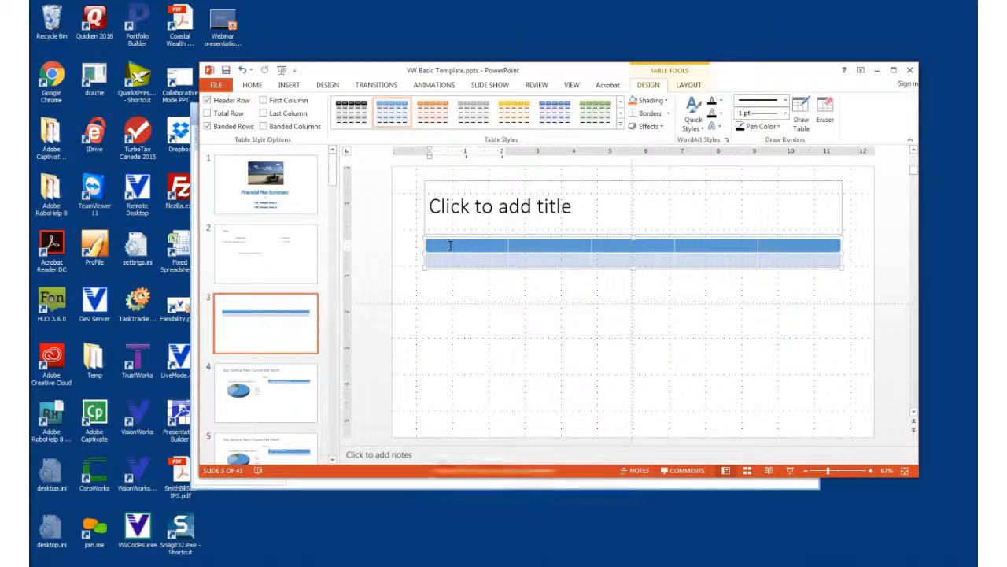
text("VW_ToDOListPPA")
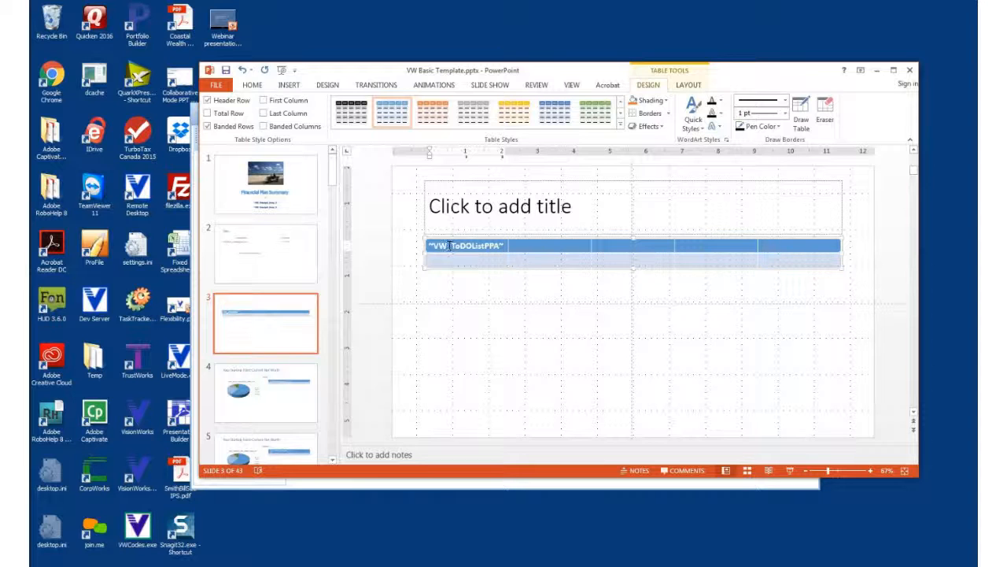
click(226, 70)
click(907, 69)
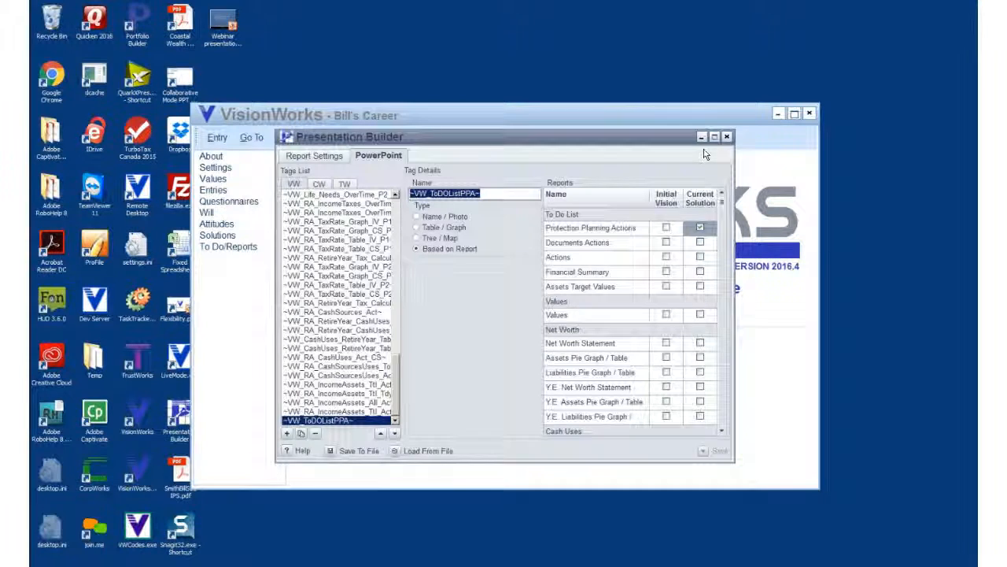
Return to VisionWorks, run the PowerPoint presentation and view it up to the protection planning actions slide
click(726, 136)
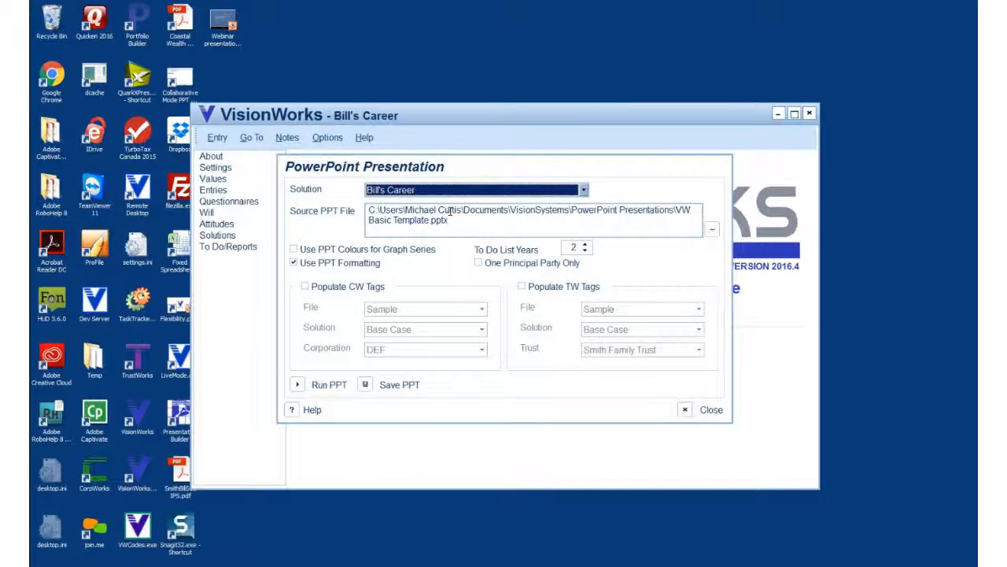
click(298, 386)
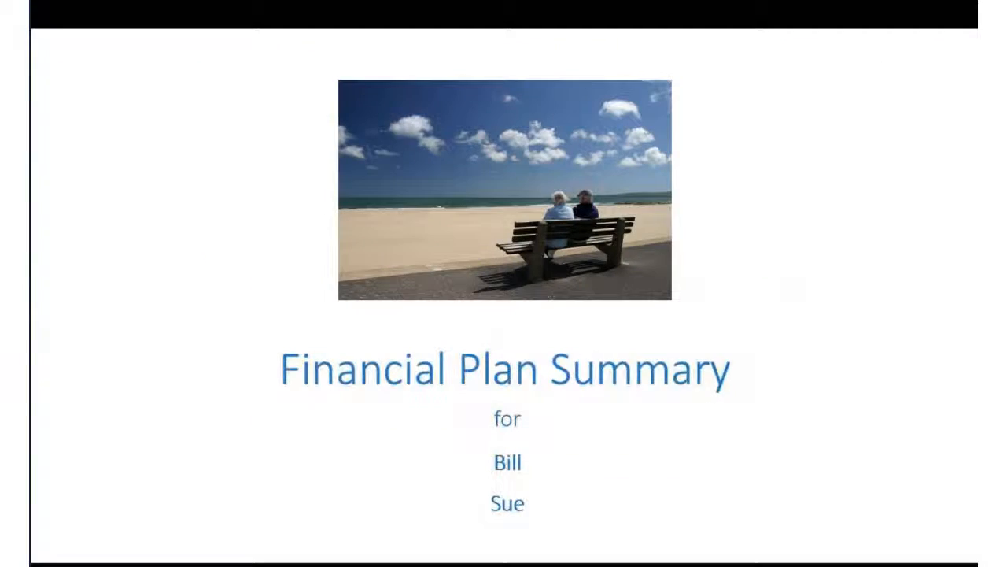
key(Right)
key(Right)
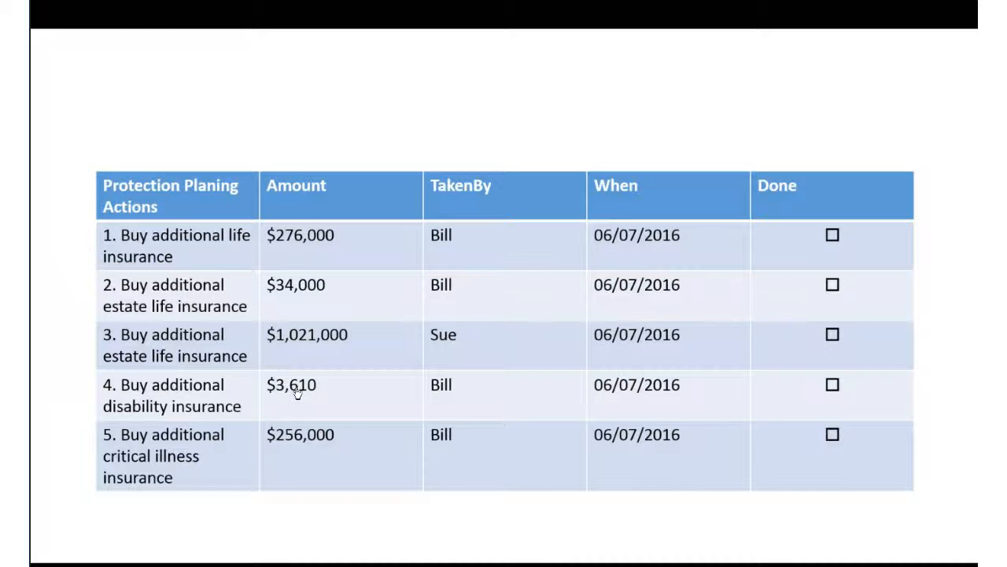
key(Escape)
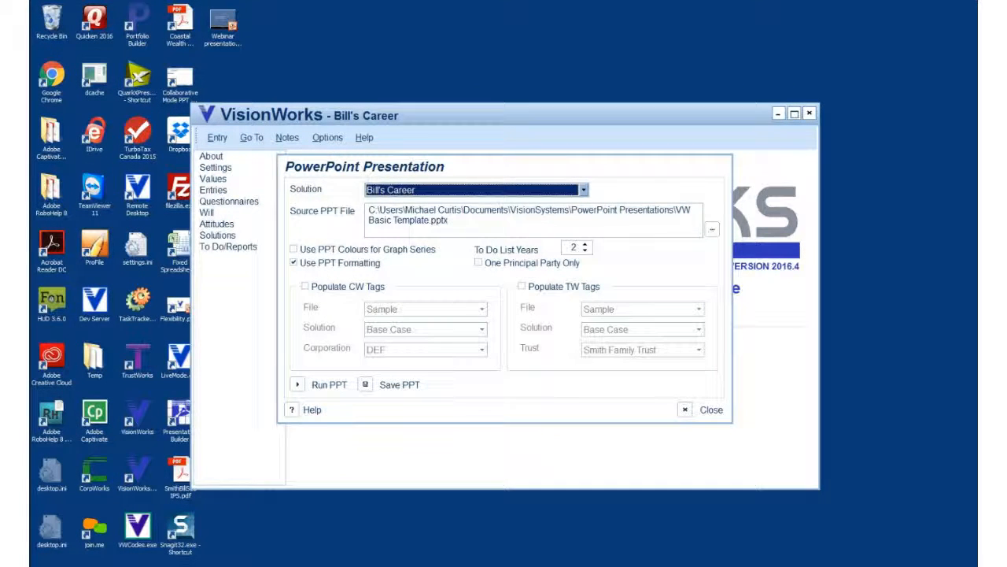
Reopen VW Basic Template.pptx in PowerPoint
click(39, 562)
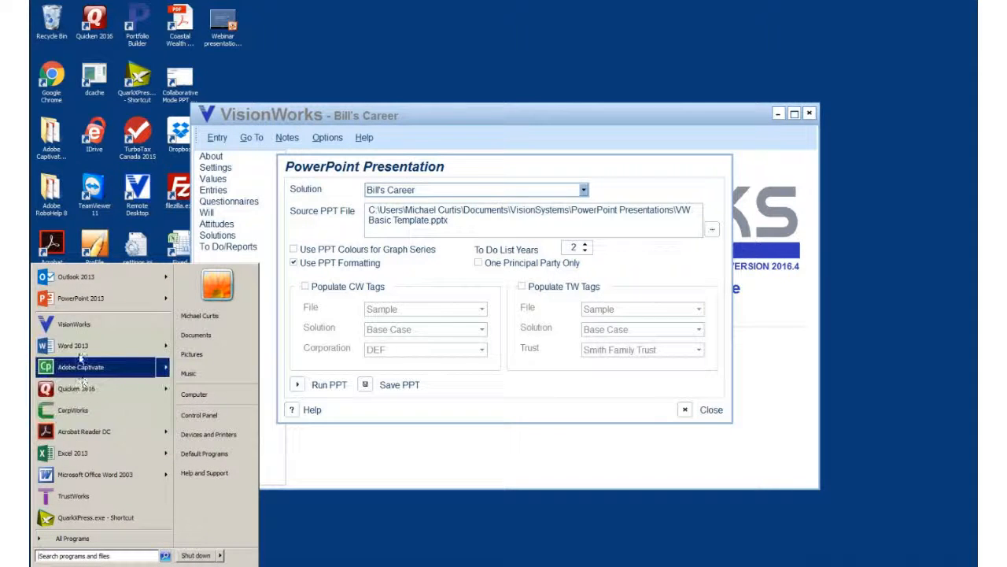
click(80, 299)
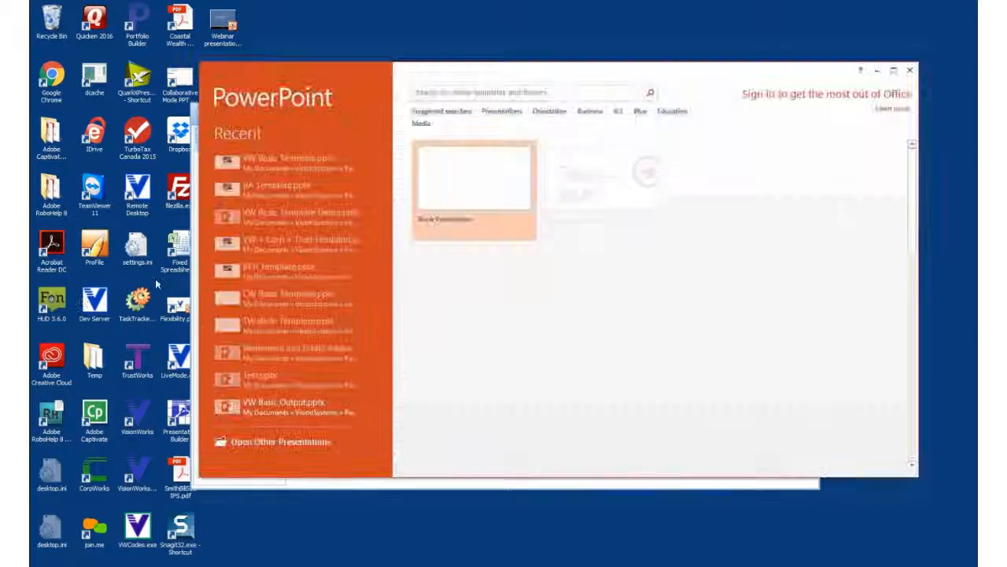
click(267, 161)
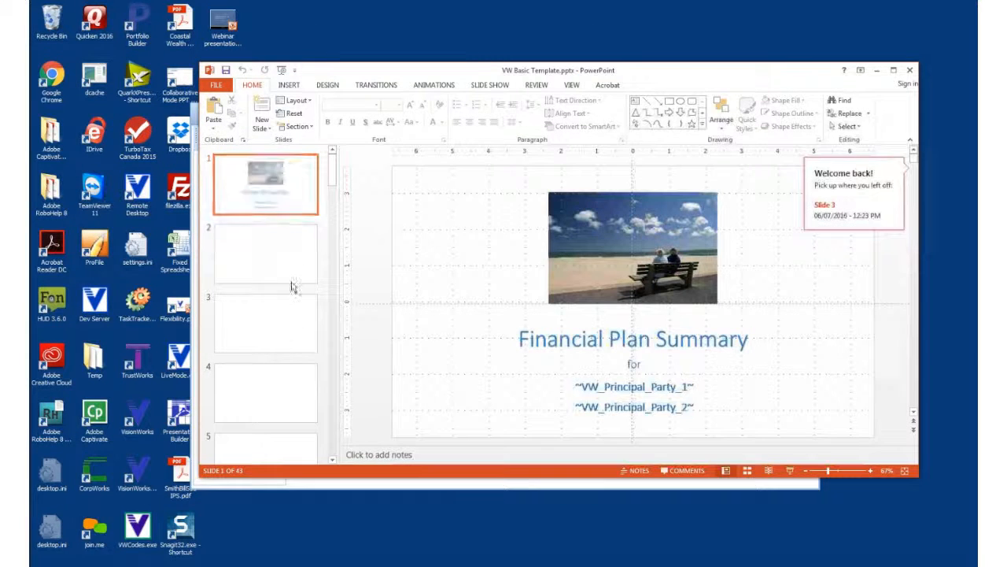
Select the whole ~VW_ToDOListPPA~ table on slide 3 and set its font size to 12
click(270, 338)
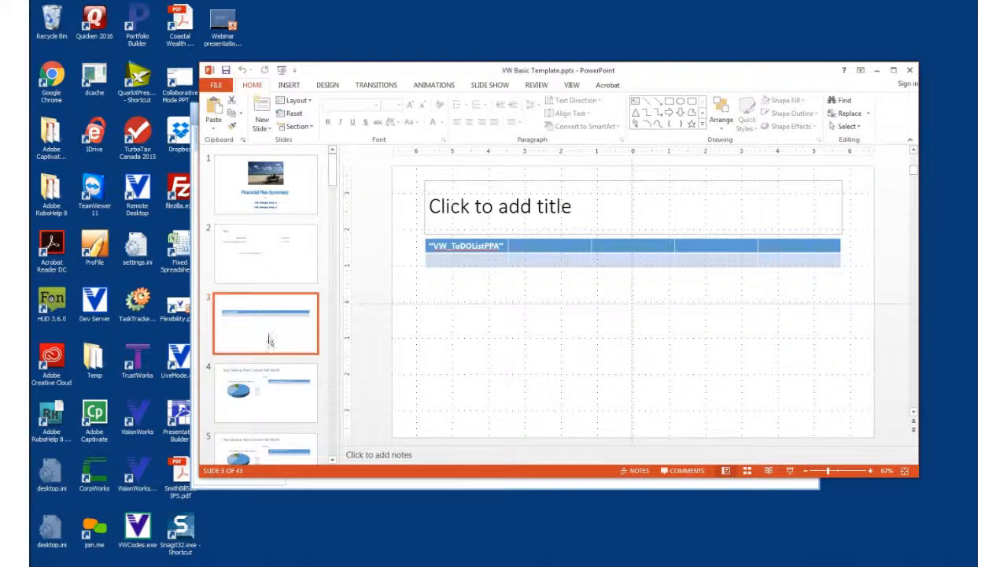
click(432, 246)
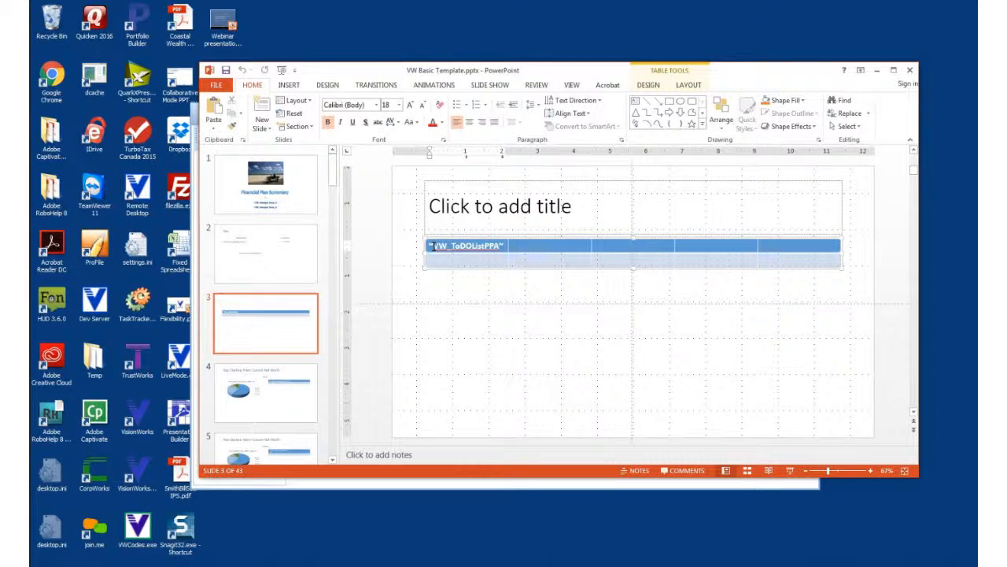
right_click(432, 246)
click(528, 244)
right_click(528, 244)
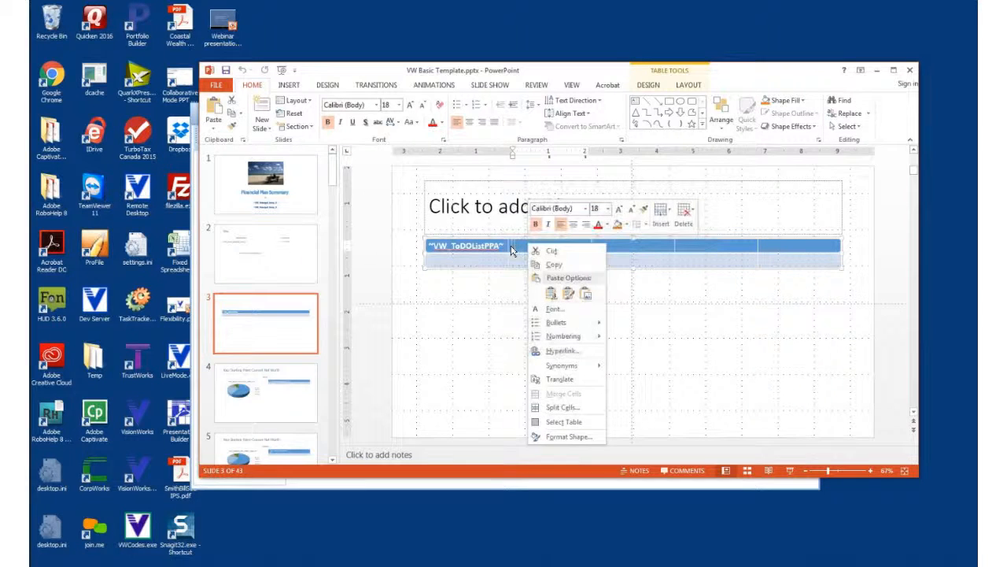
click(565, 422)
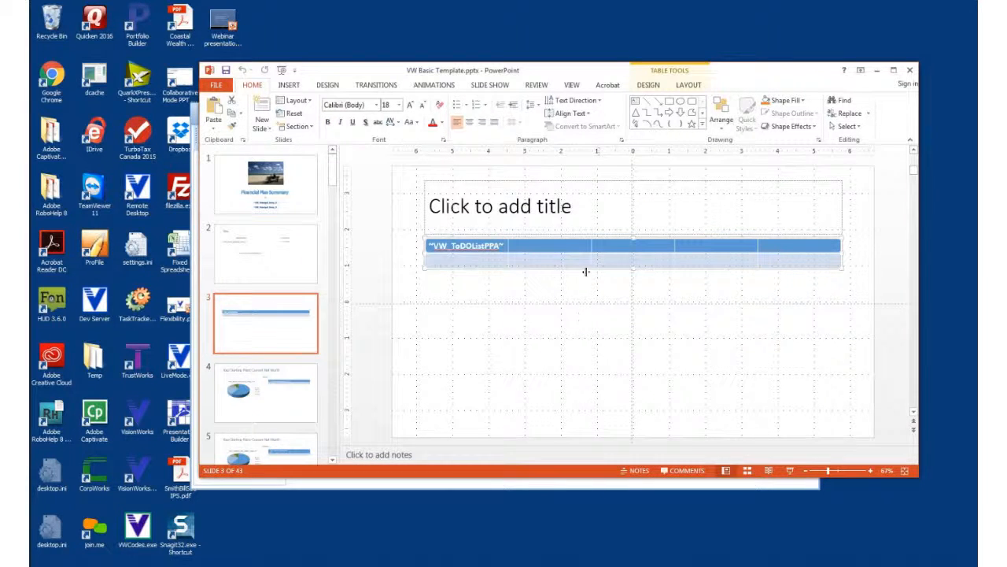
click(400, 106)
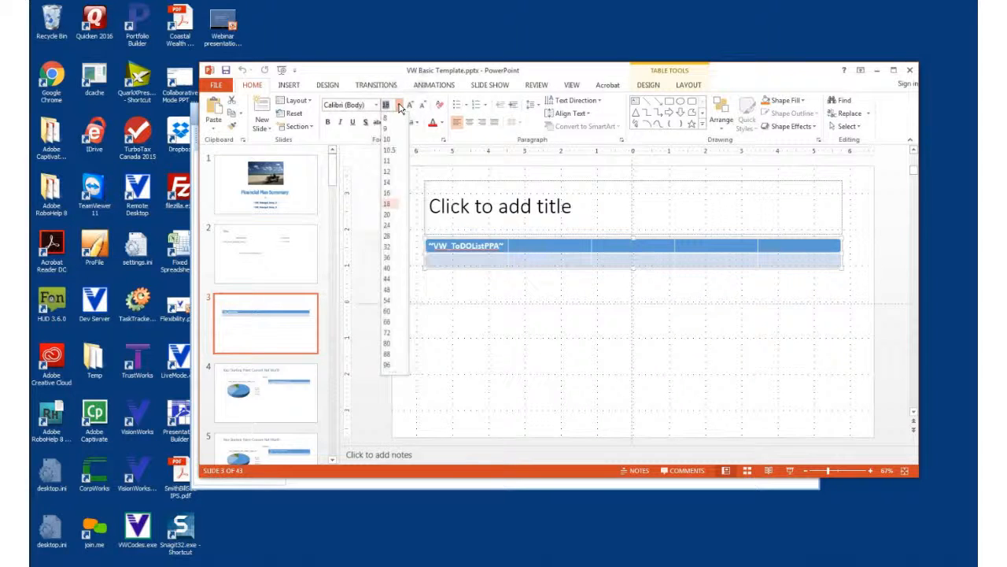
click(389, 178)
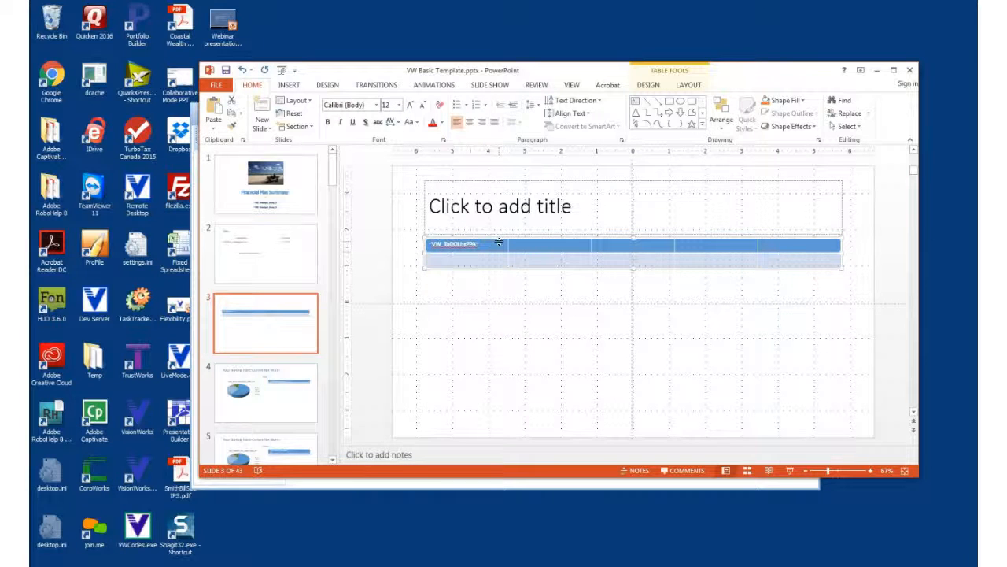
Centre the table's header row text and right-align the last four cells of the second row
drag(496, 244, 784, 248)
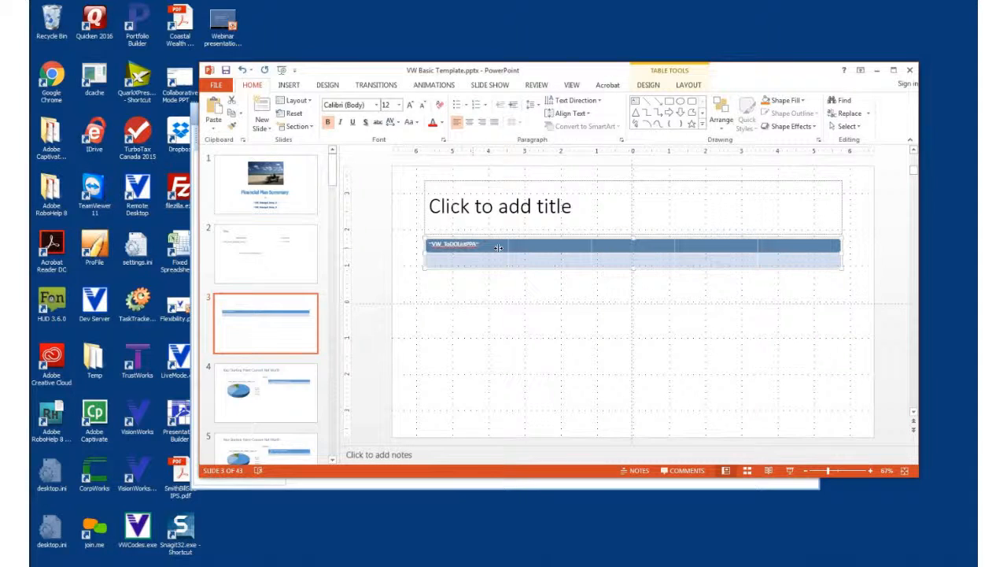
click(470, 124)
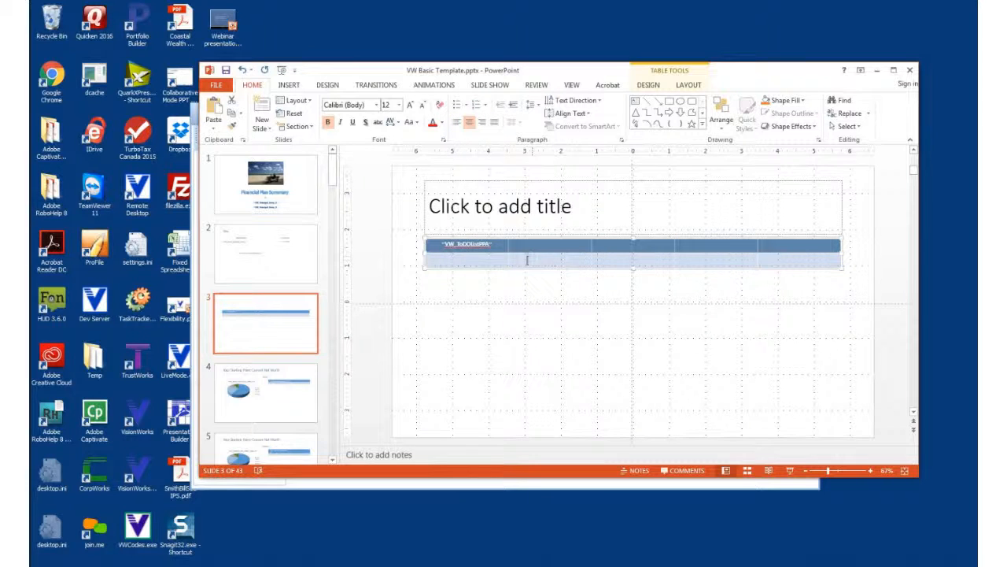
drag(527, 259, 771, 261)
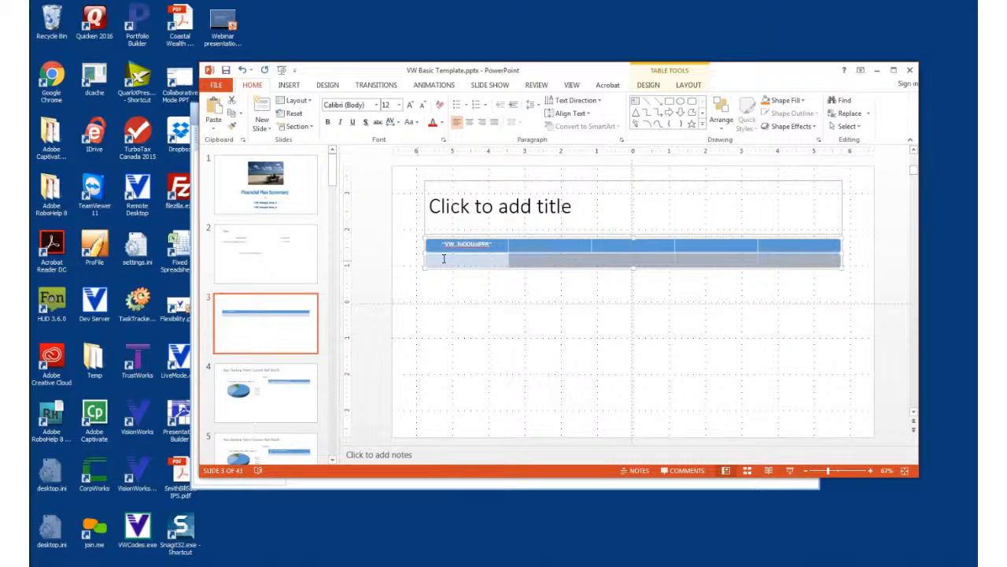
click(482, 123)
Close the template, return to VisionWorks and run the PowerPoint presentation to view the reformatted table
click(909, 70)
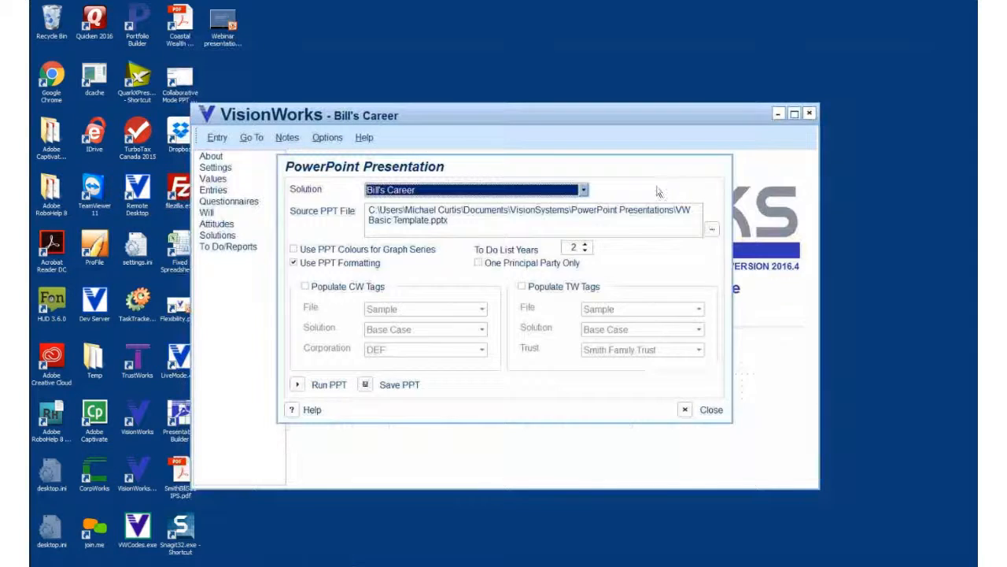
click(298, 385)
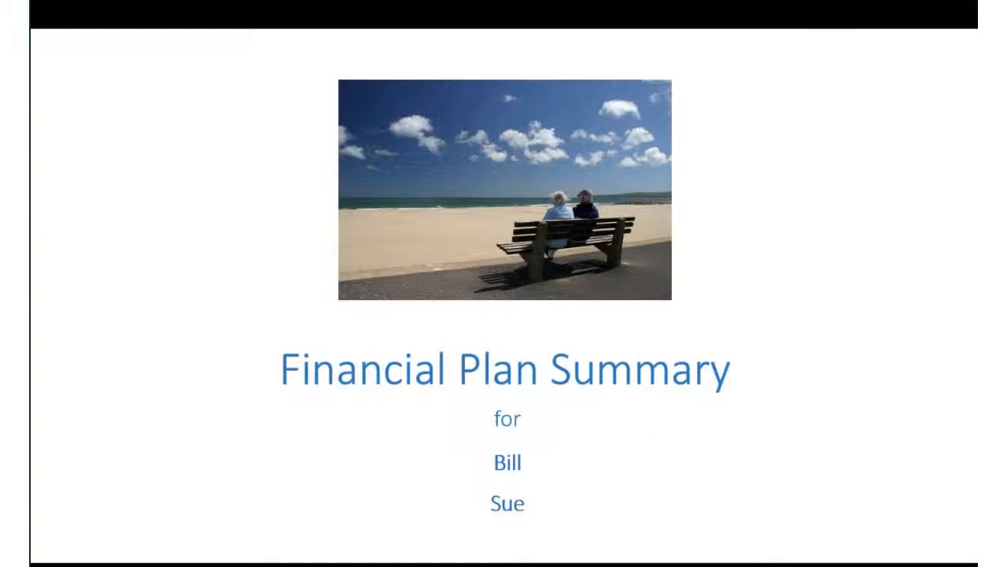
key(Right)
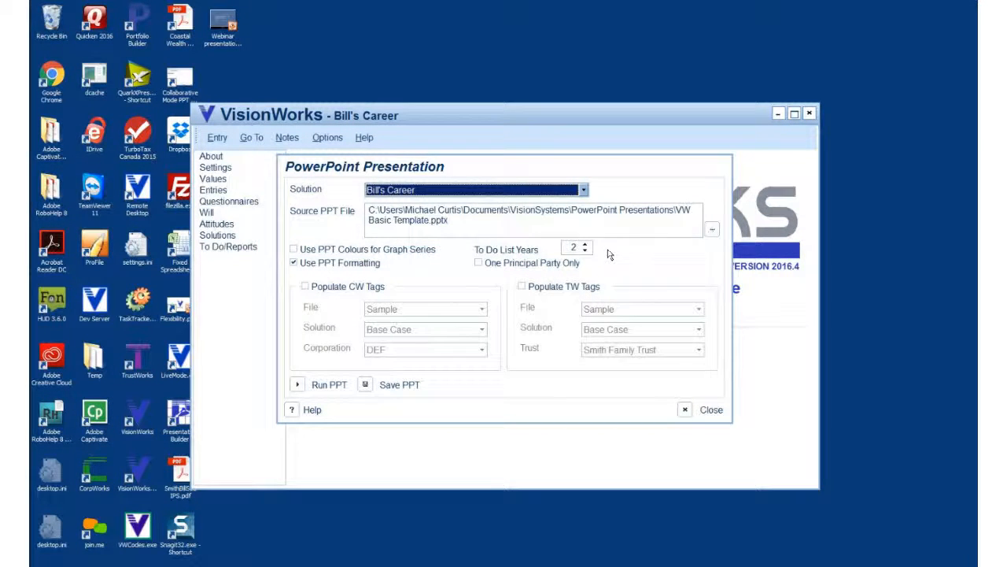
Try to run the presentation for the Linked CW TW Files solution with TW tags and ABC Corp. CW tags populated
click(583, 190)
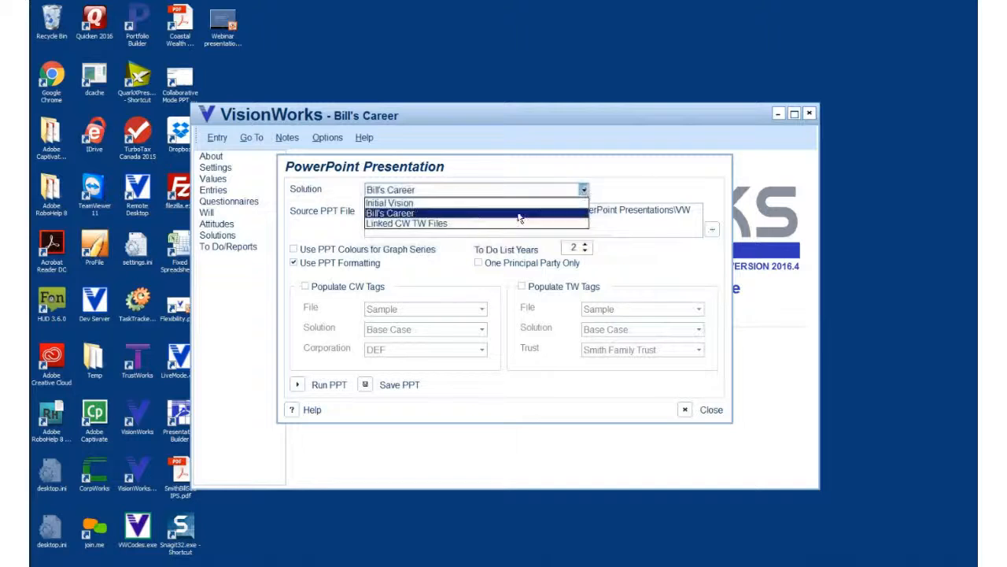
click(436, 224)
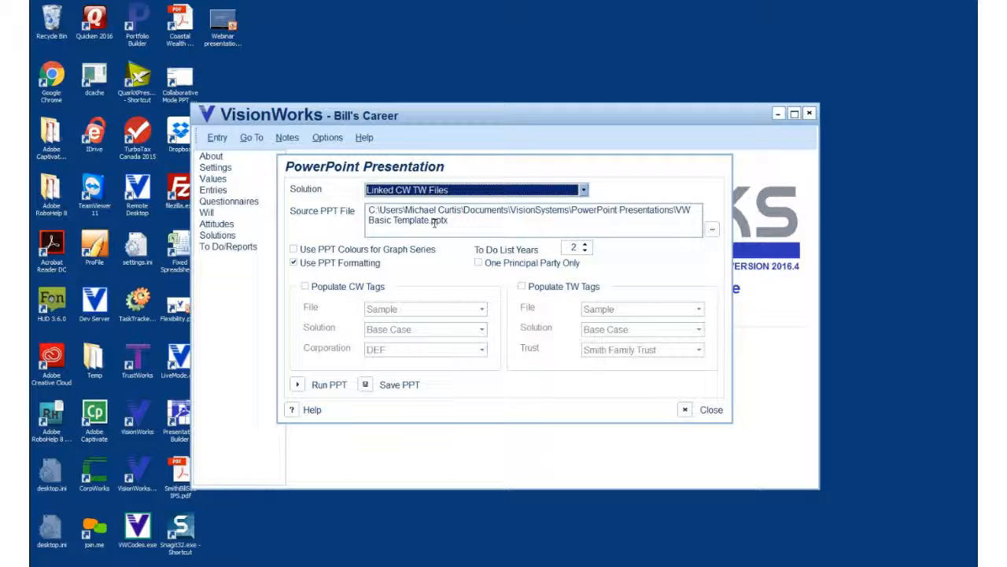
click(306, 288)
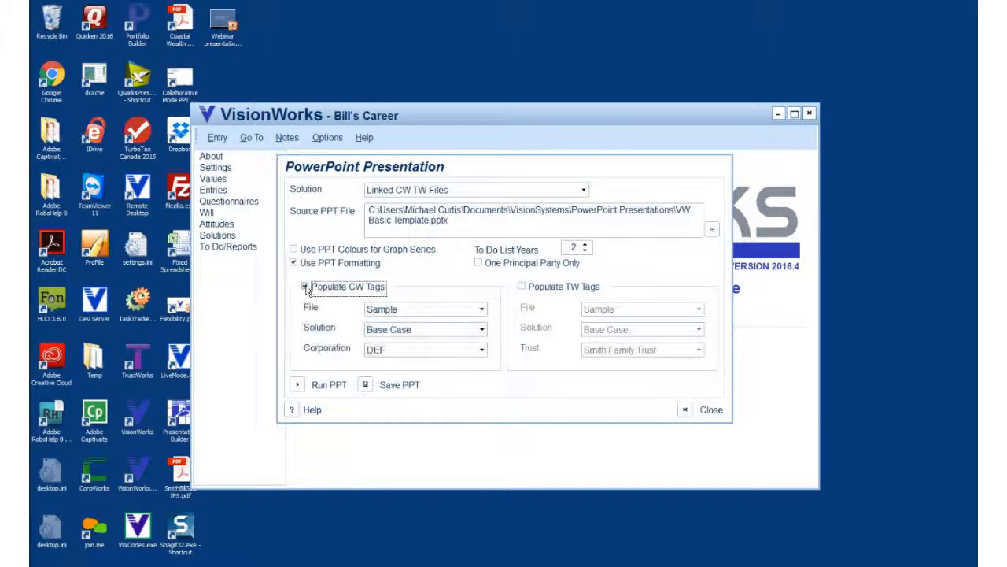
click(523, 288)
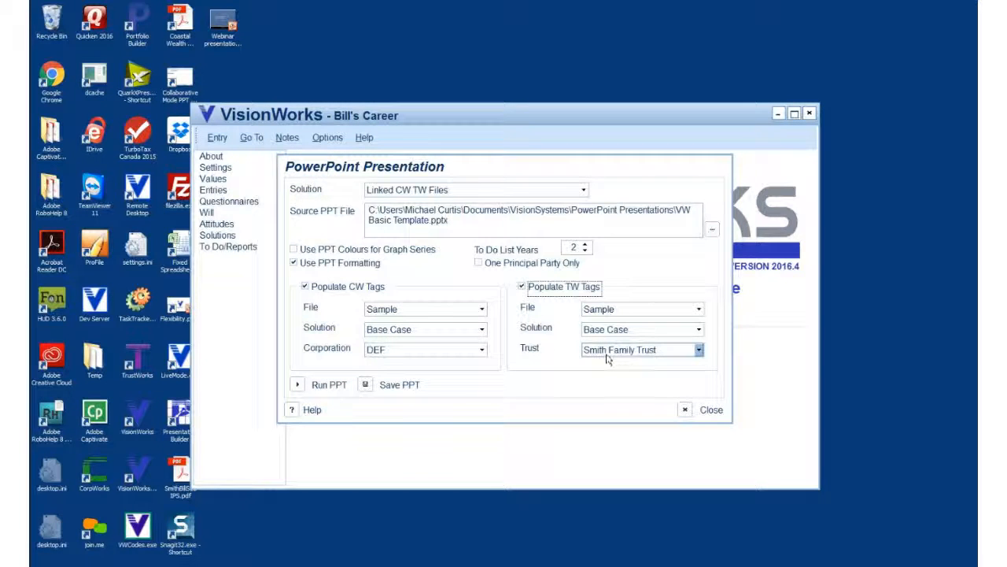
click(483, 356)
click(431, 361)
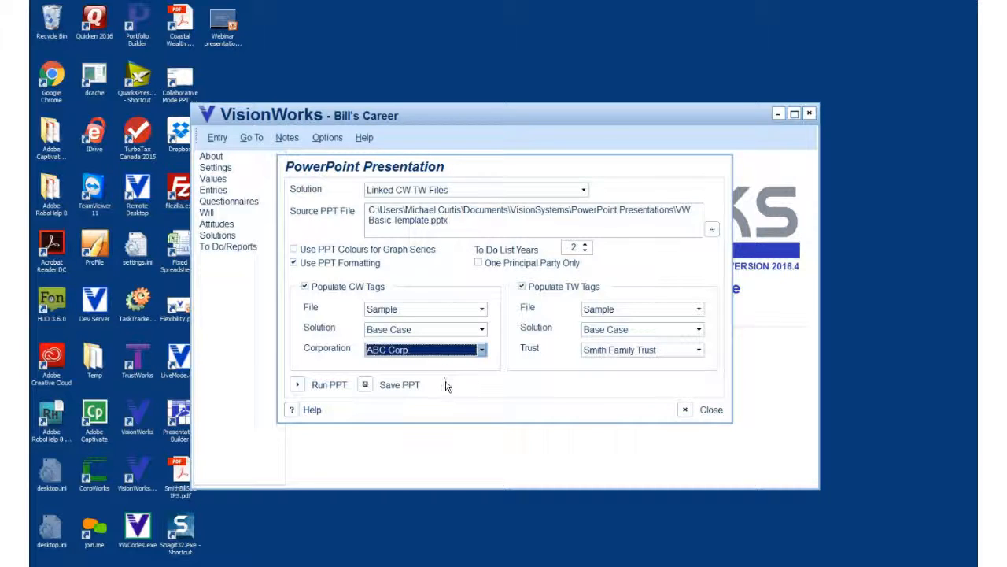
click(297, 384)
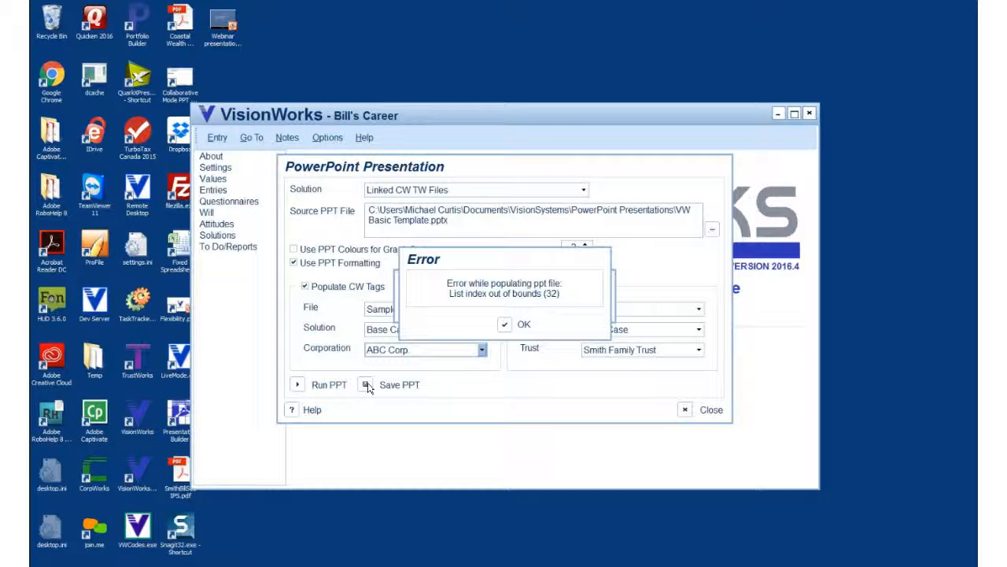
click(510, 327)
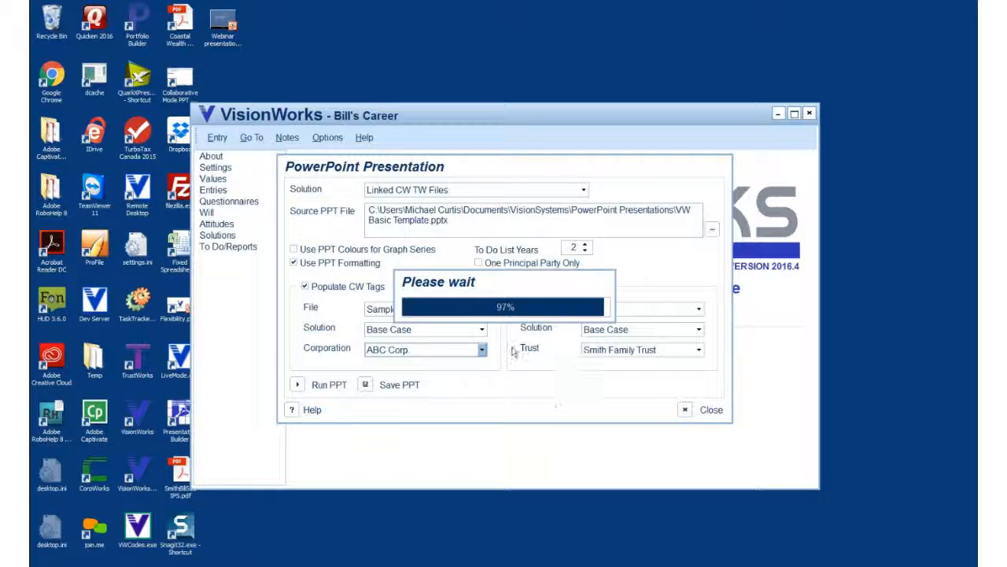
Force the VisionWorks task to end in Windows Task Manager, close Task Manager and relaunch VisionWorks
key(ctrl+shift+Escape)
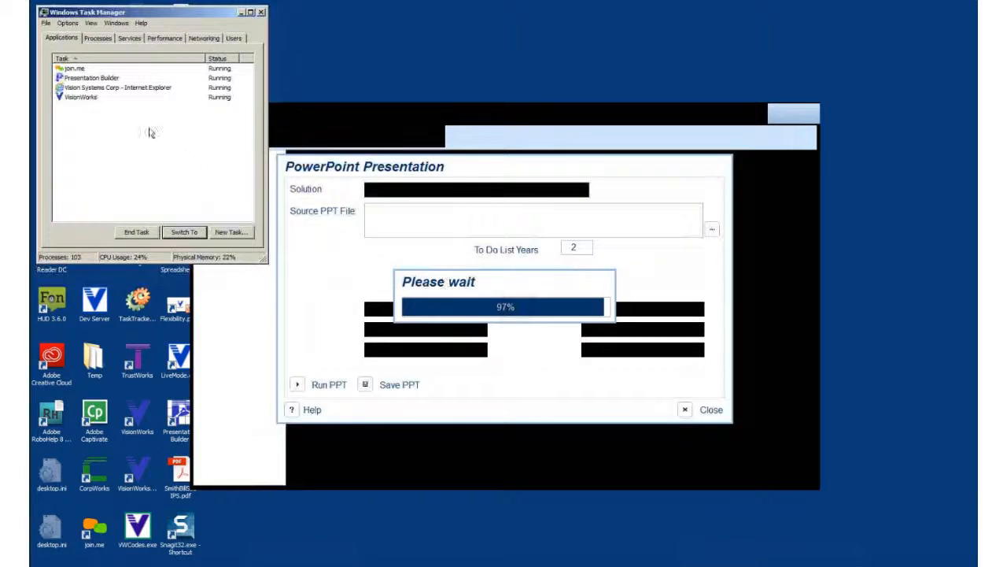
click(92, 97)
click(137, 232)
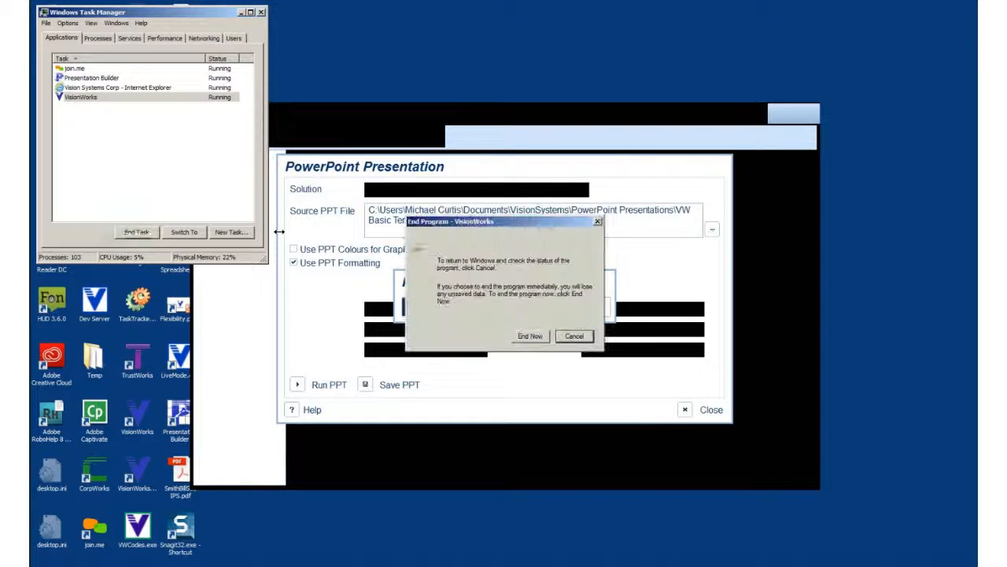
click(529, 342)
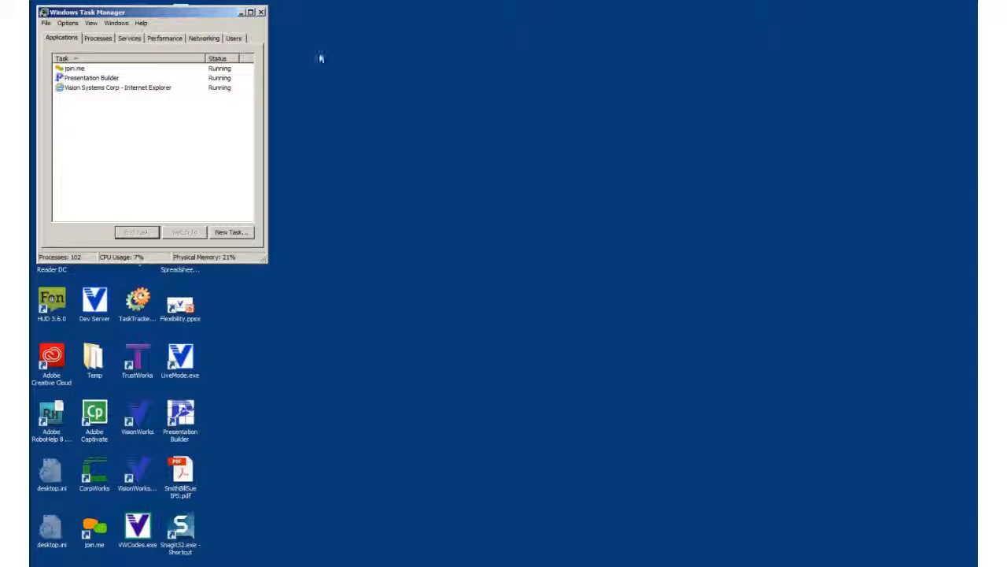
click(262, 15)
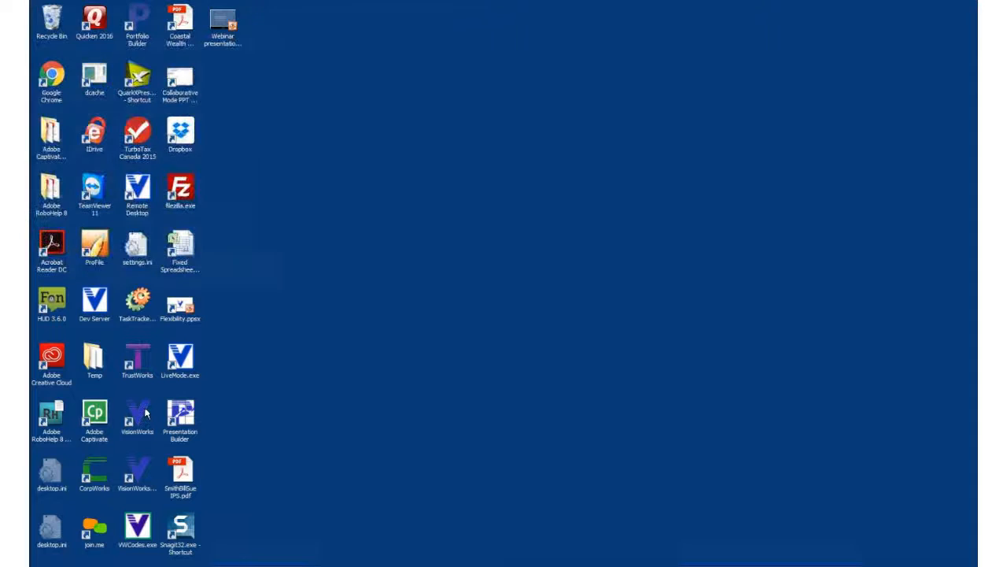
click(585, 332)
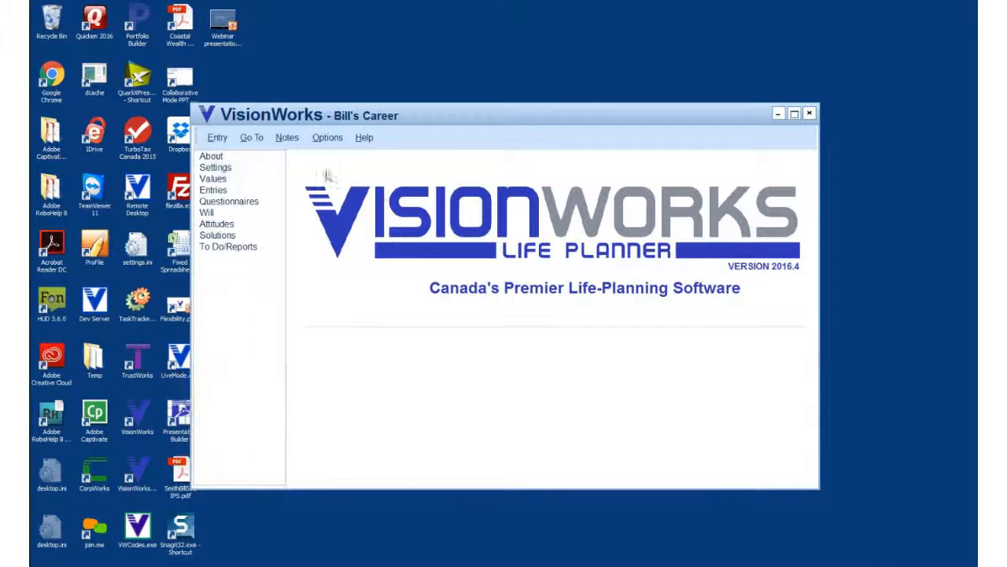
Set up a PowerPoint presentation with the Linked CW TW Files solution, VW + Corp + Trust Template.pptx, and both CW and TW tags populated
click(327, 140)
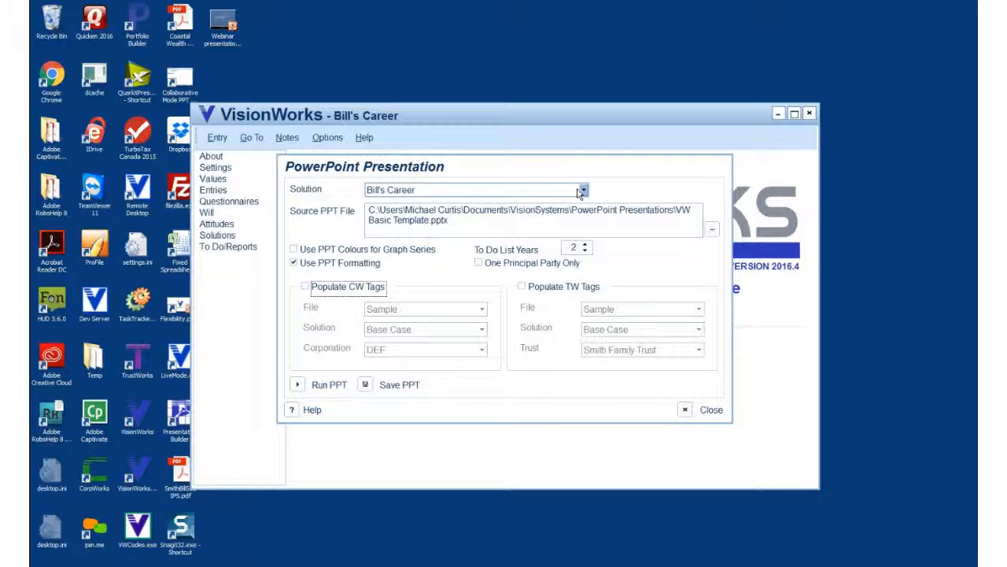
click(713, 229)
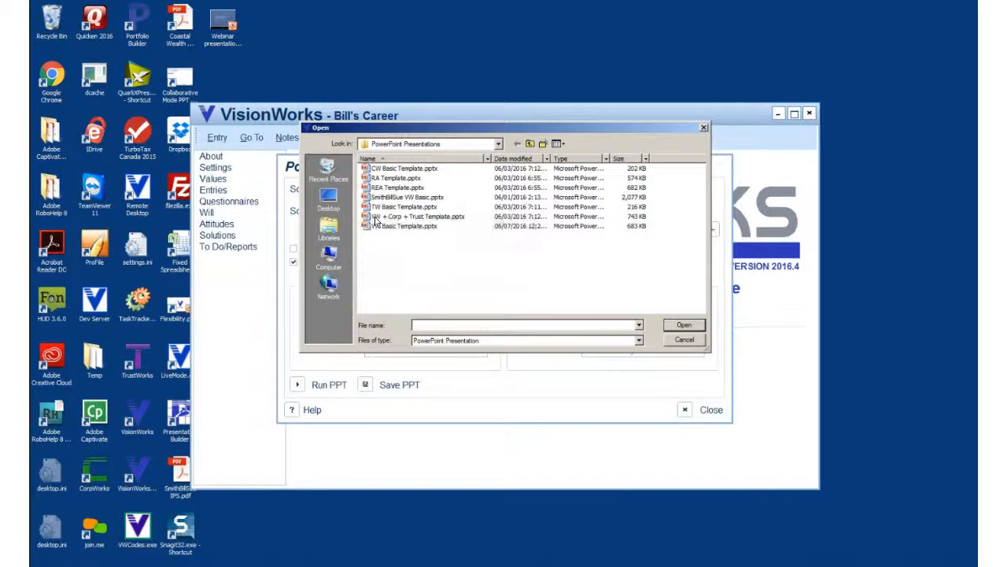
click(622, 216)
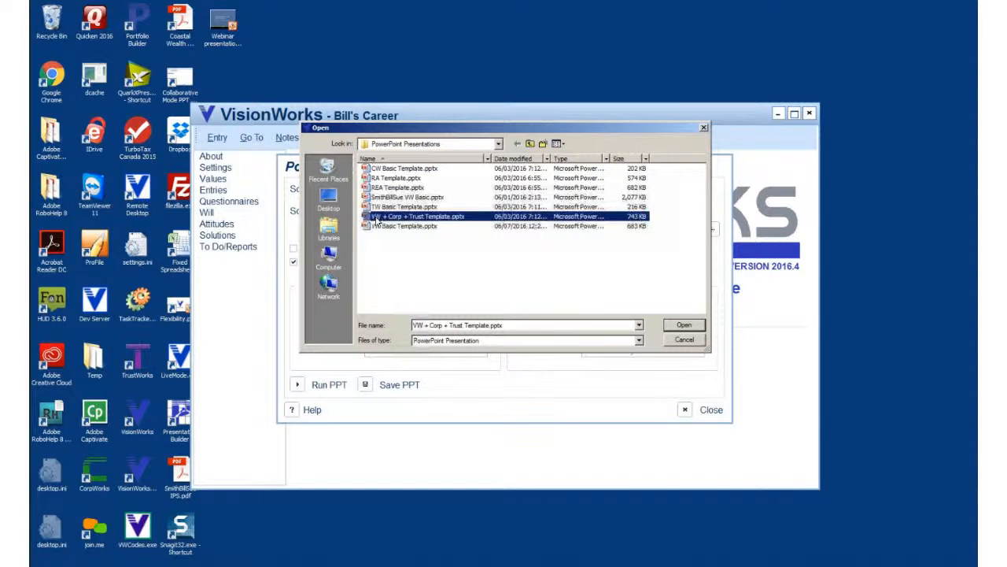
click(681, 324)
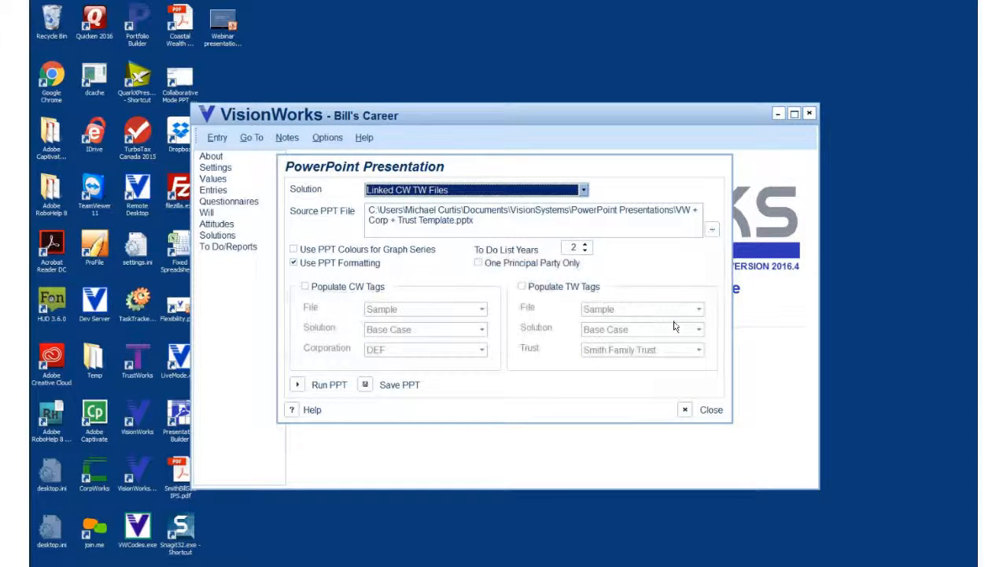
click(305, 286)
click(523, 286)
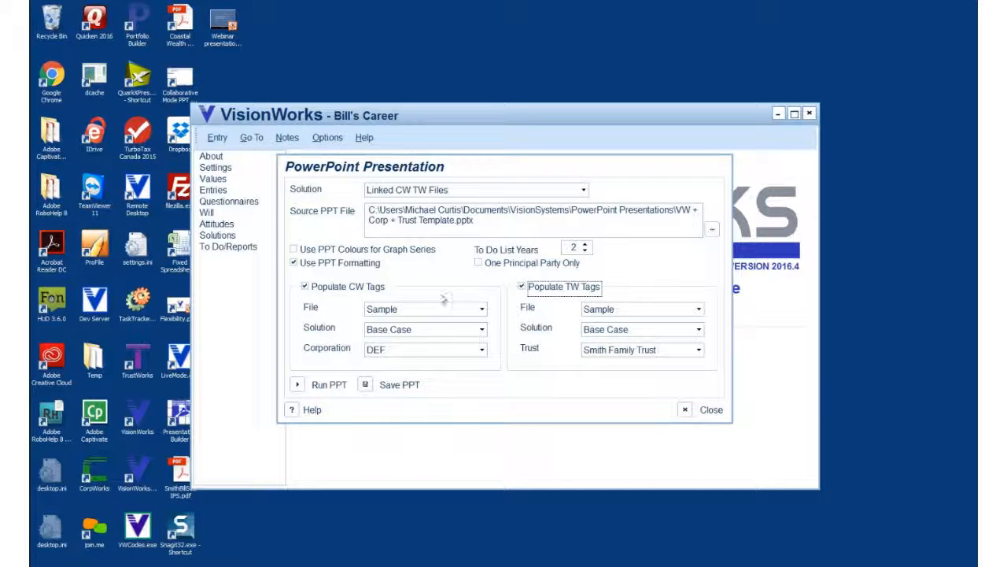
Run the combined presentation and view its slides through Reducing Your Income Taxes
click(296, 384)
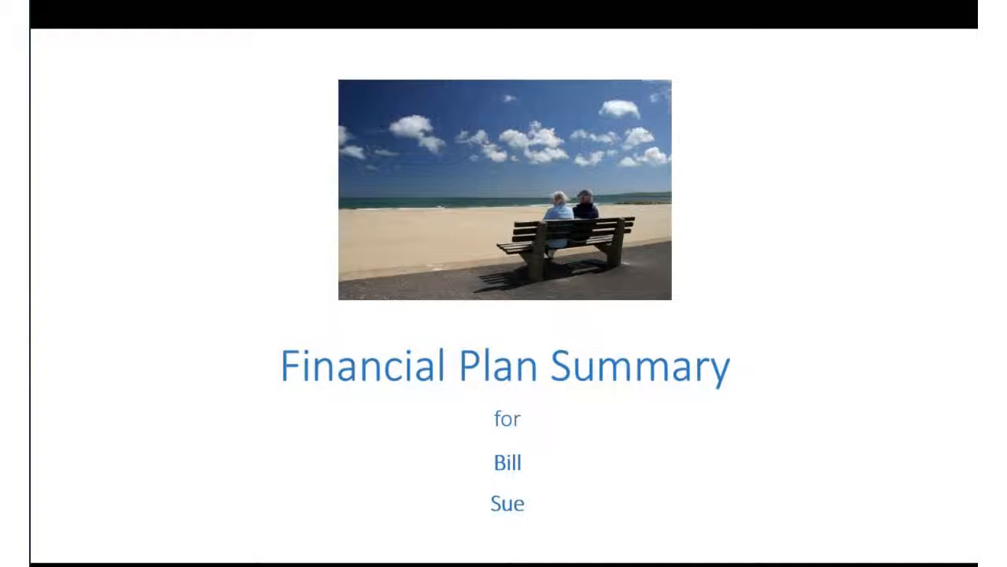
key(Right)
key(Right)
key(Right)
key(Right)
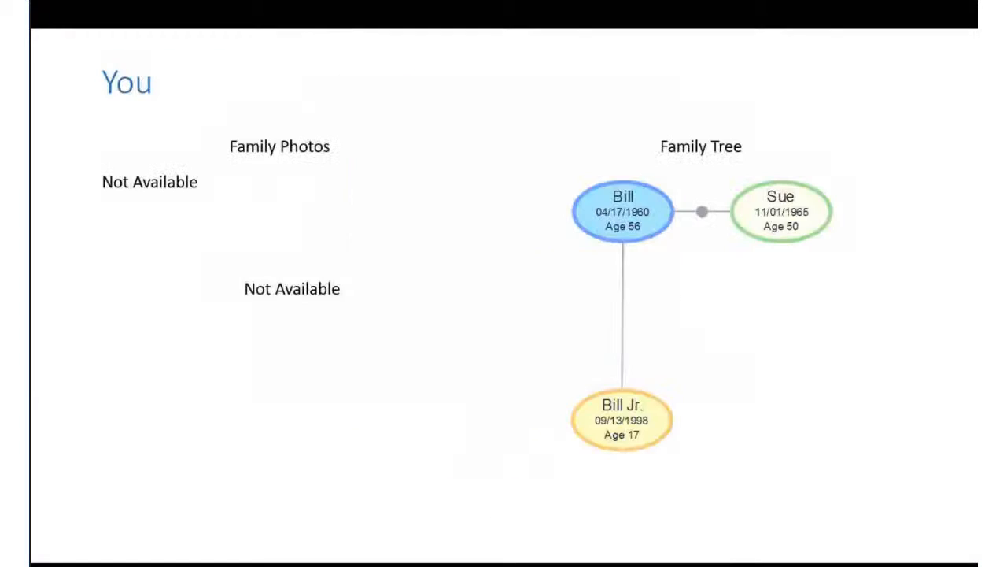
key(Right)
key(Right)
key(Right)
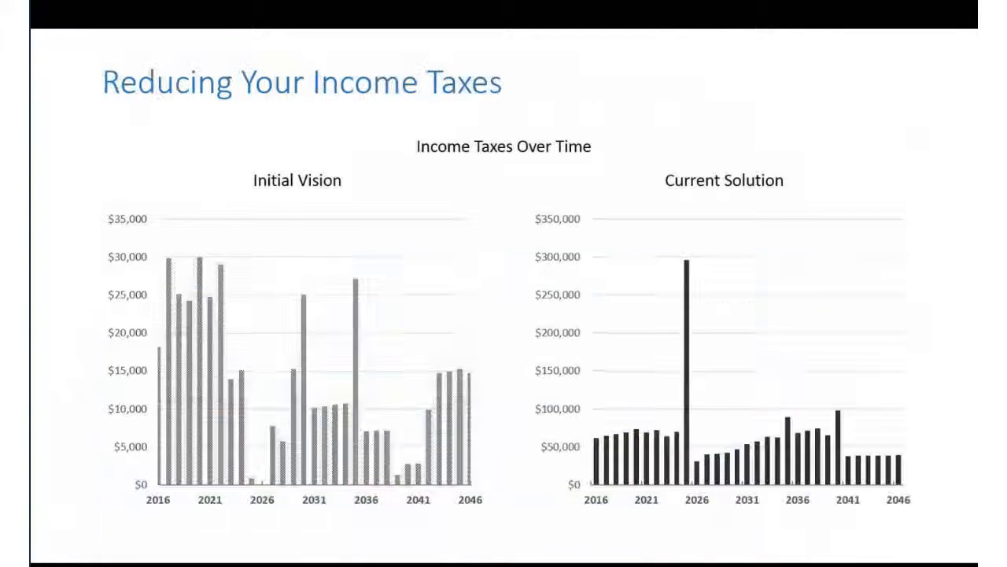
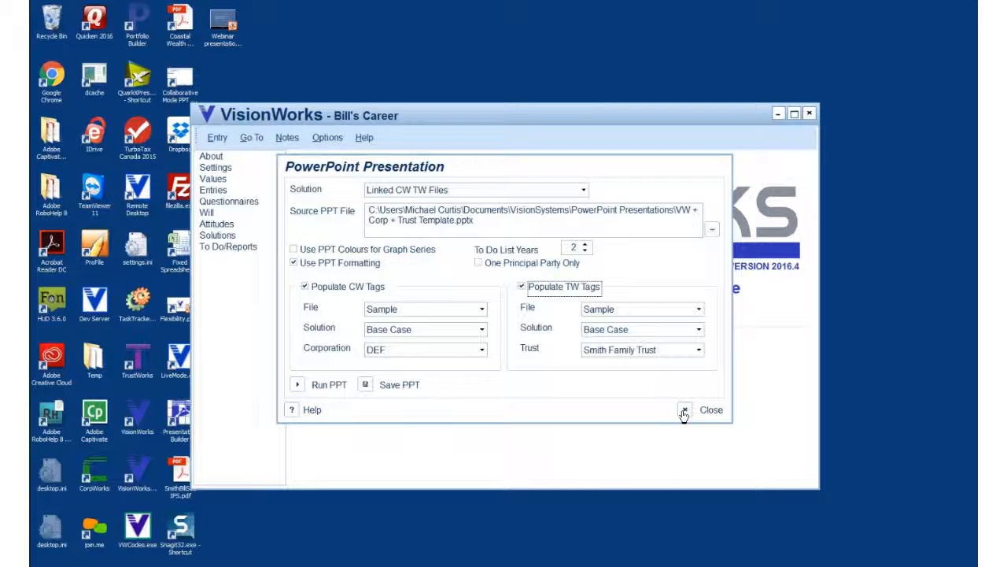
Close the PowerPoint Presentation dialog and exit VisionWorks, cancelling the backup file save
click(683, 412)
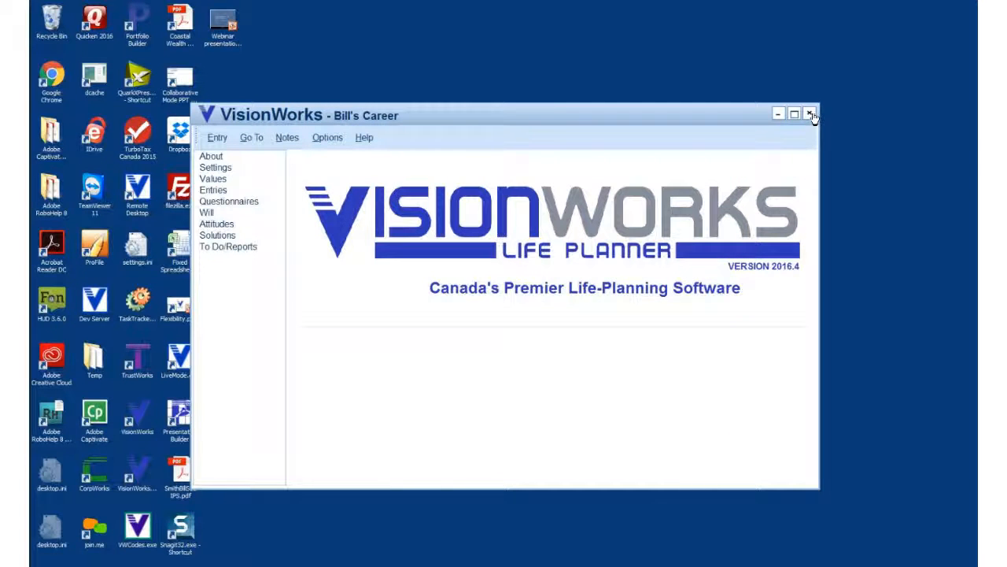
click(809, 114)
click(480, 335)
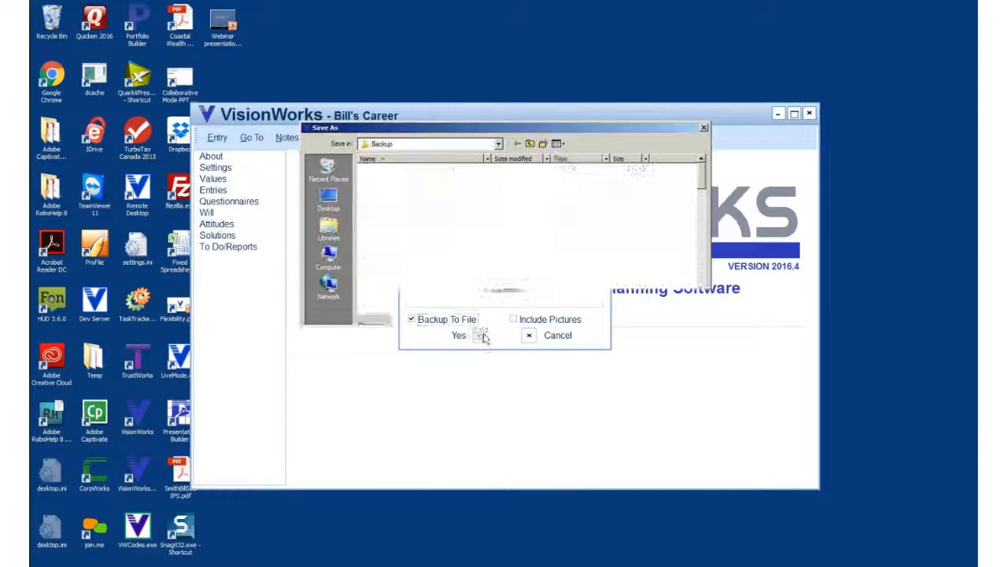
click(681, 340)
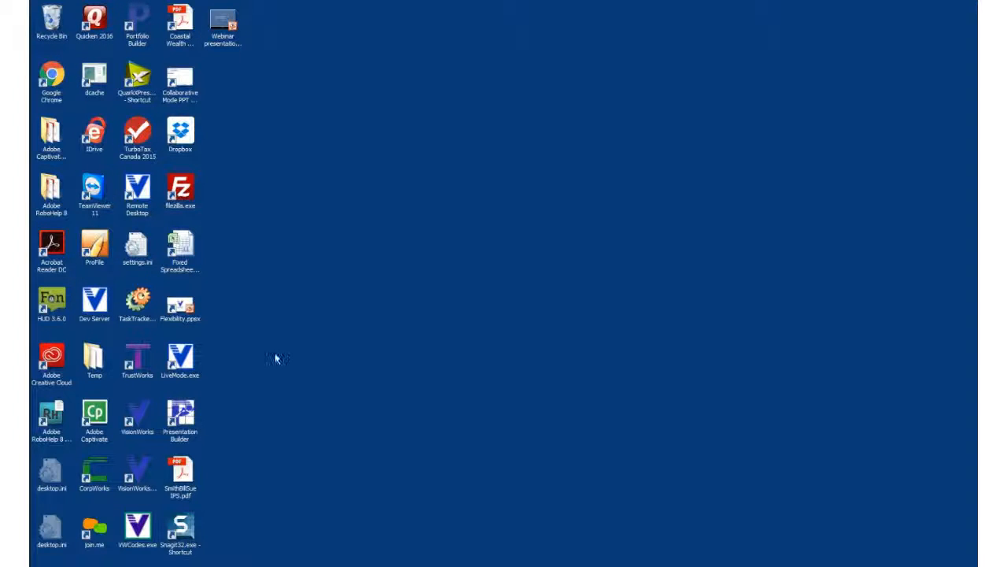
Relaunch VisionWorks and open the Sample RA file
double_click(133, 418)
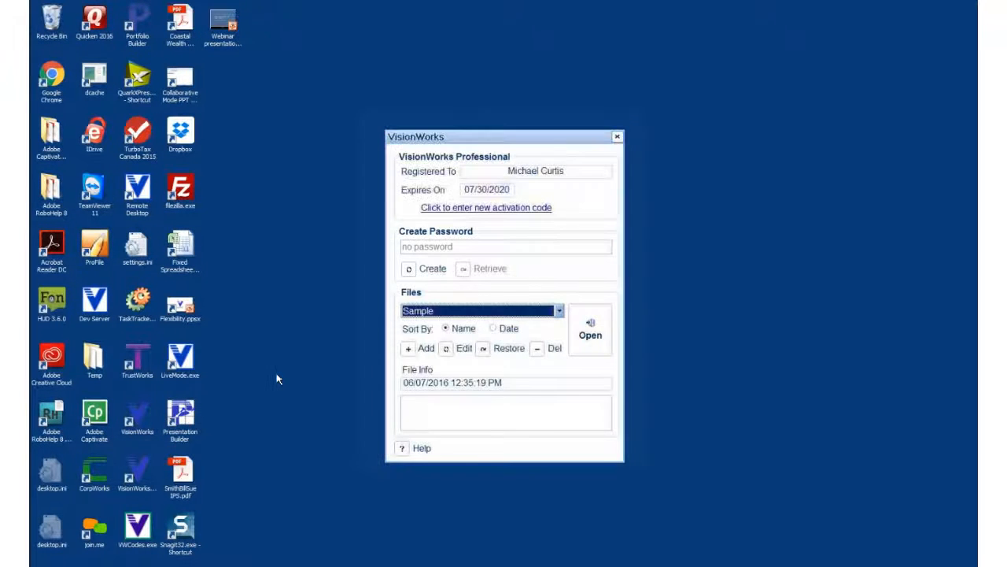
click(559, 313)
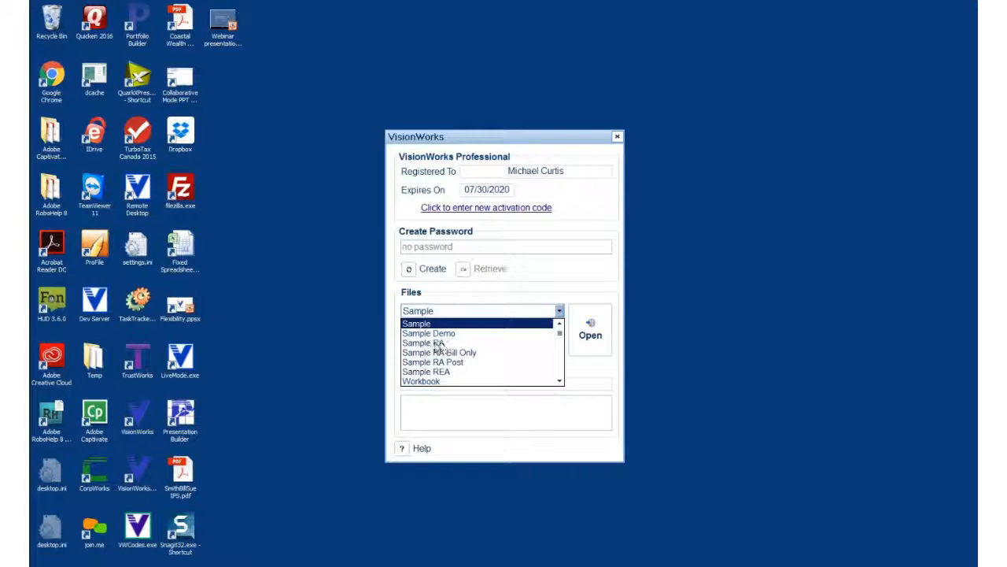
click(435, 343)
click(591, 325)
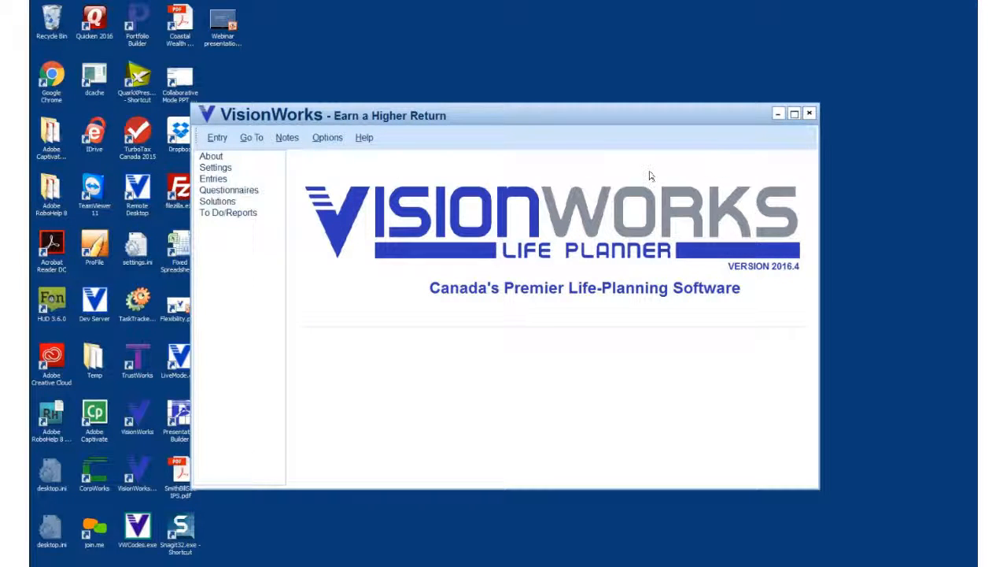
Run a PowerPoint presentation for the Earn a Higher Return solution using RA Template.pptx as the source file
click(331, 139)
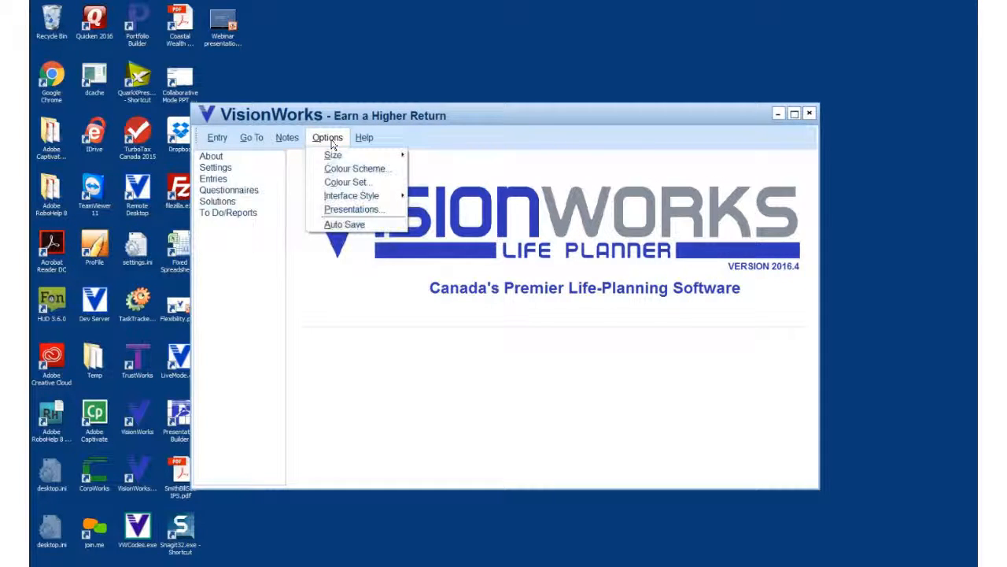
click(351, 209)
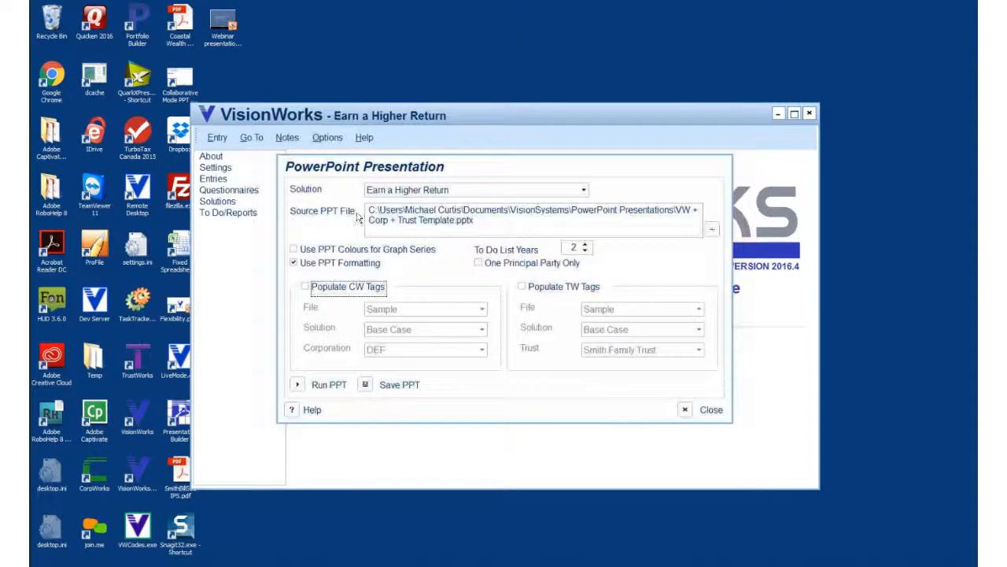
click(711, 229)
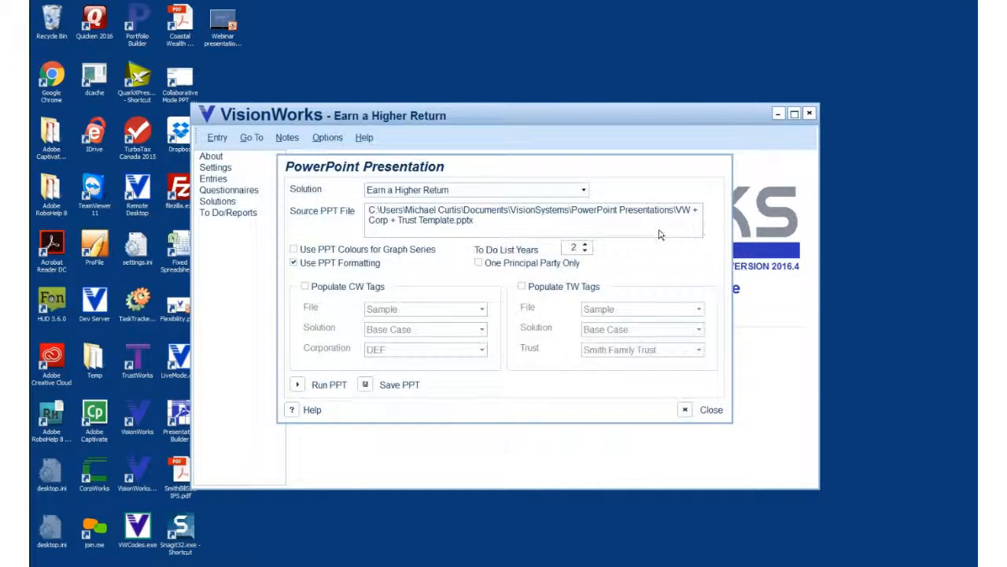
click(396, 178)
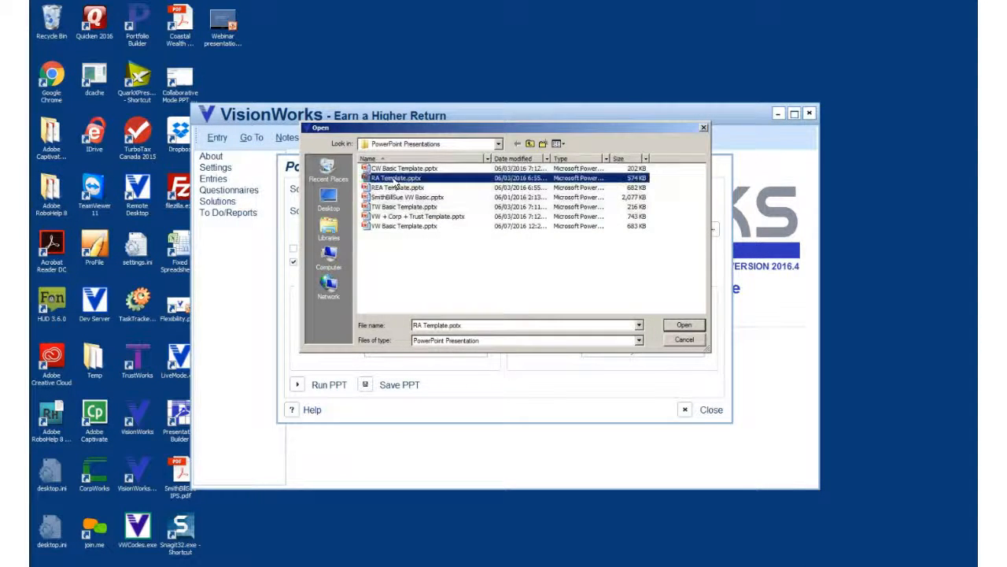
click(681, 326)
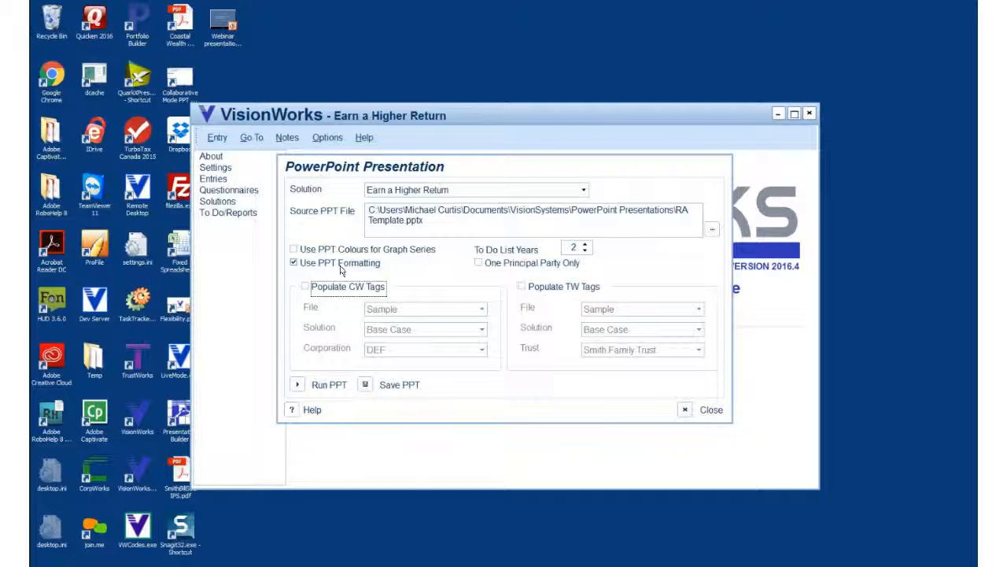
click(298, 386)
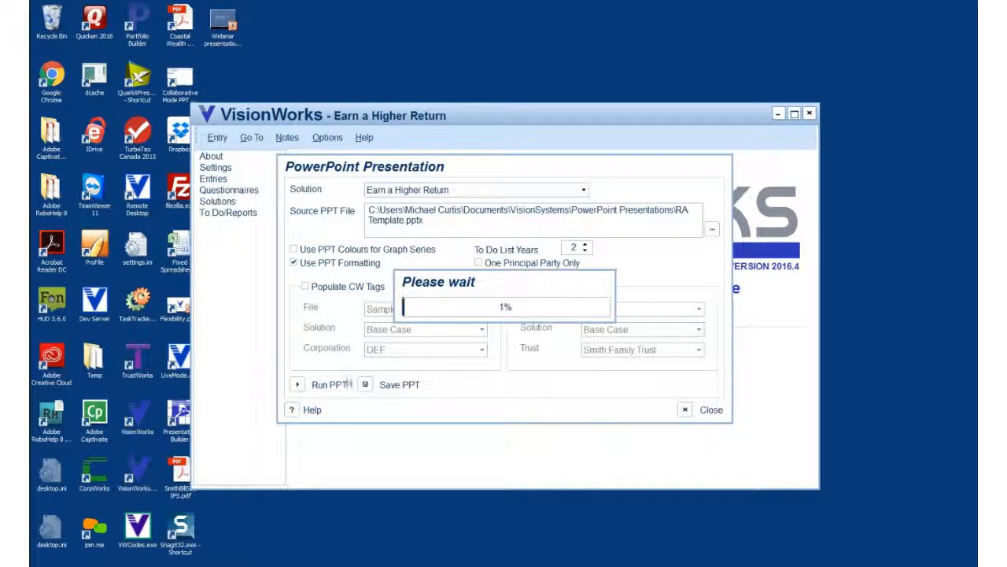
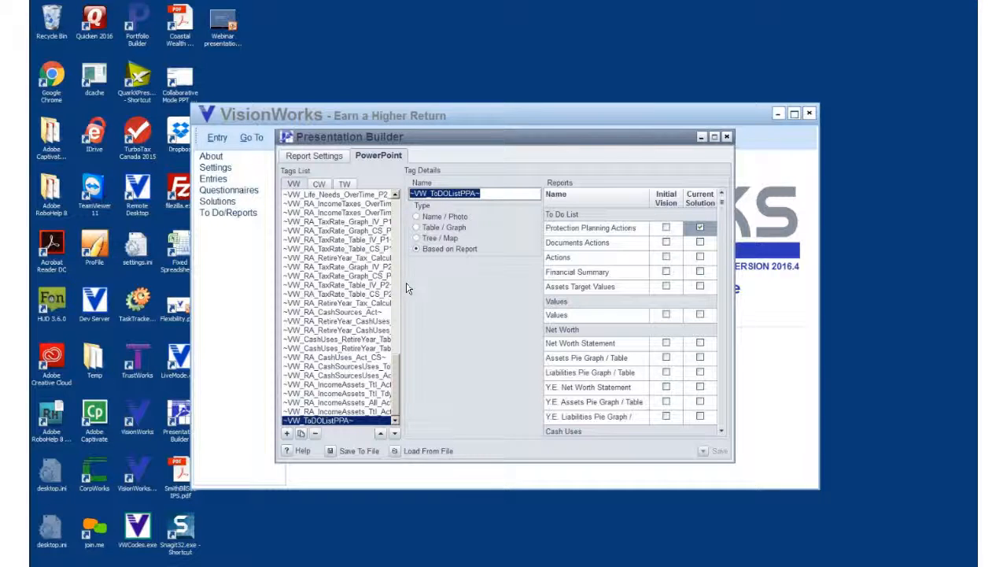
Examine the series selections and the From Year options of the ~VW_RA_CashSources_Act~ tag in Presentation Builder
click(346, 313)
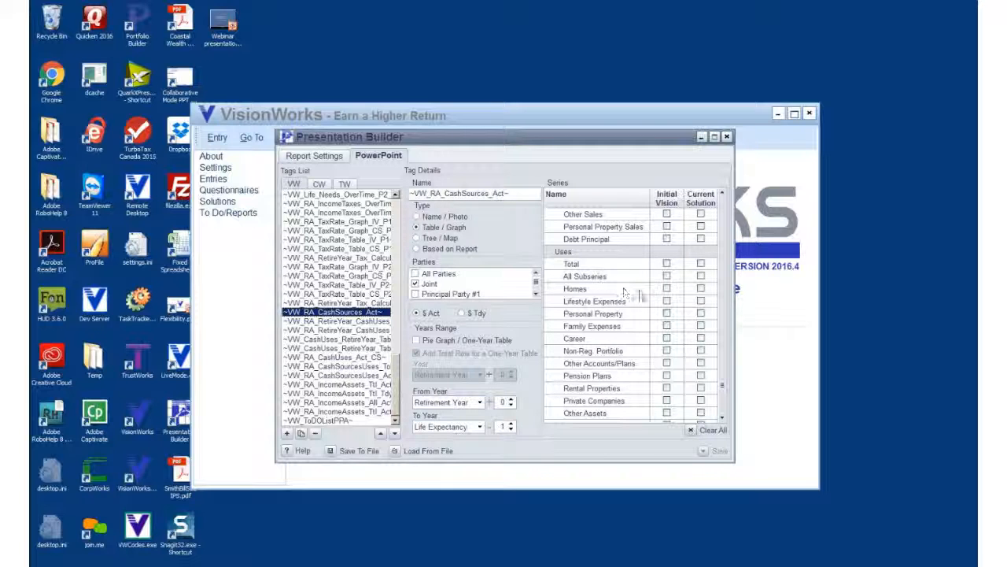
drag(727, 393, 733, 358)
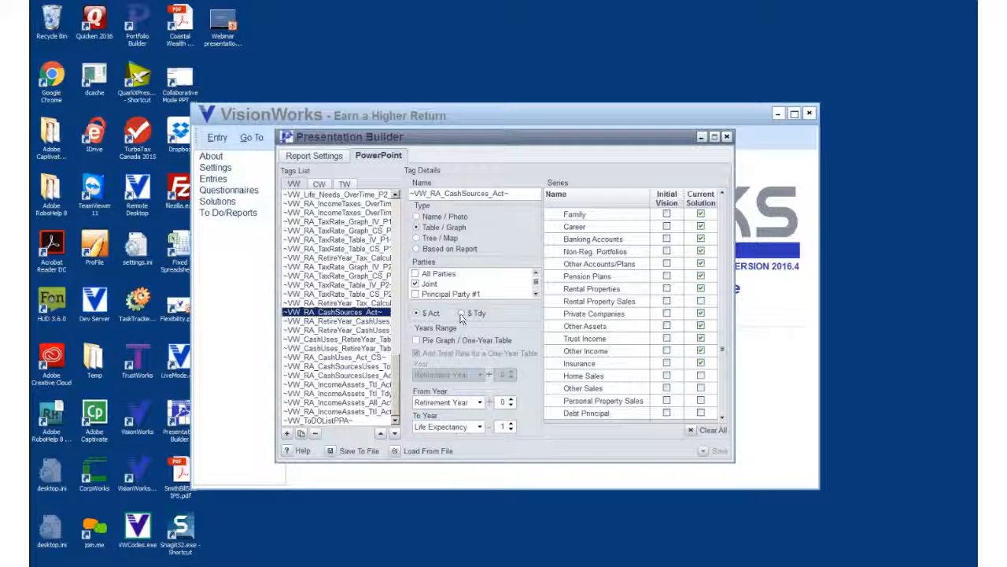
click(445, 402)
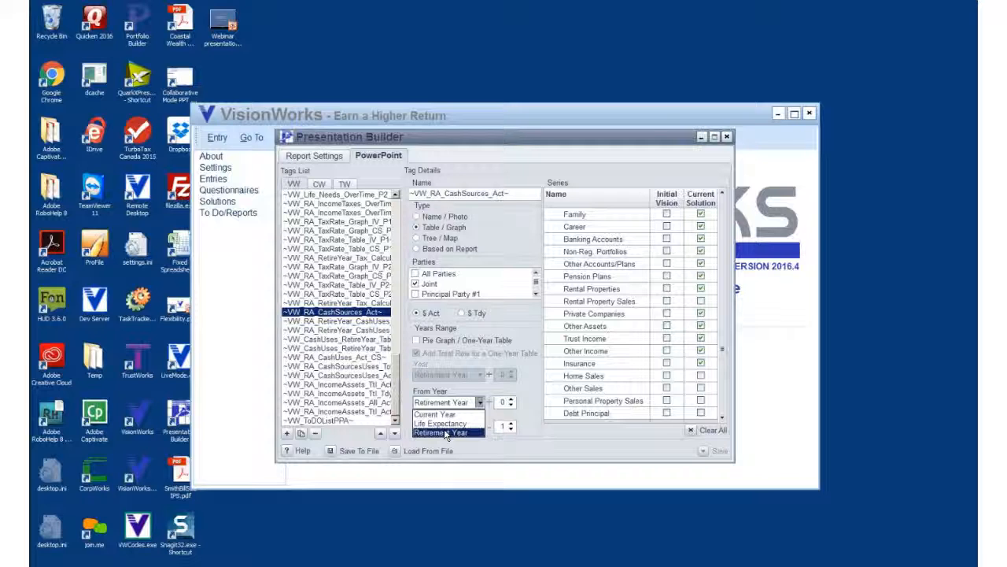
click(613, 442)
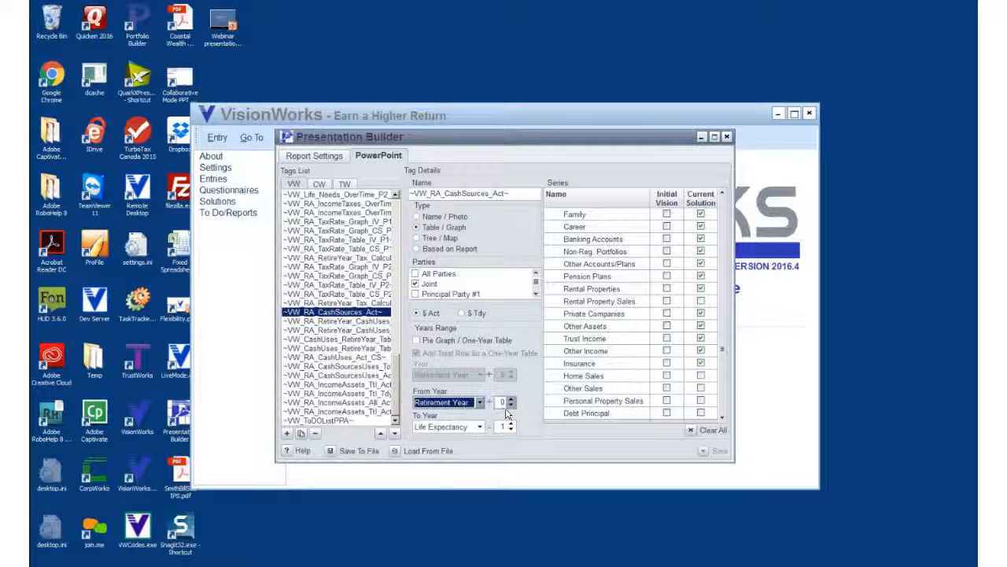
Return to VisionWorks, close the presentation dialog and exit the Sample RA file, cancelling its backup save
click(541, 122)
click(686, 411)
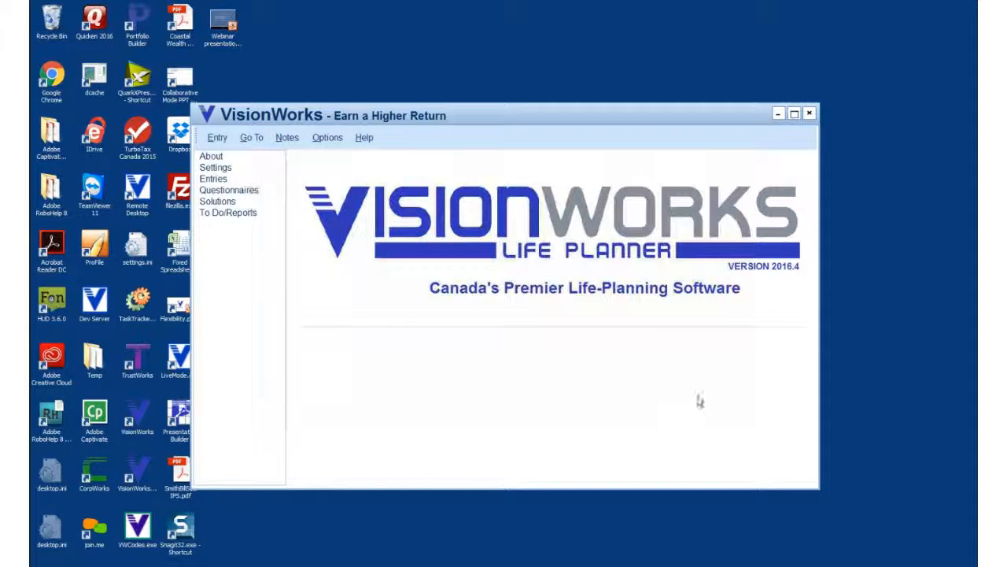
click(811, 116)
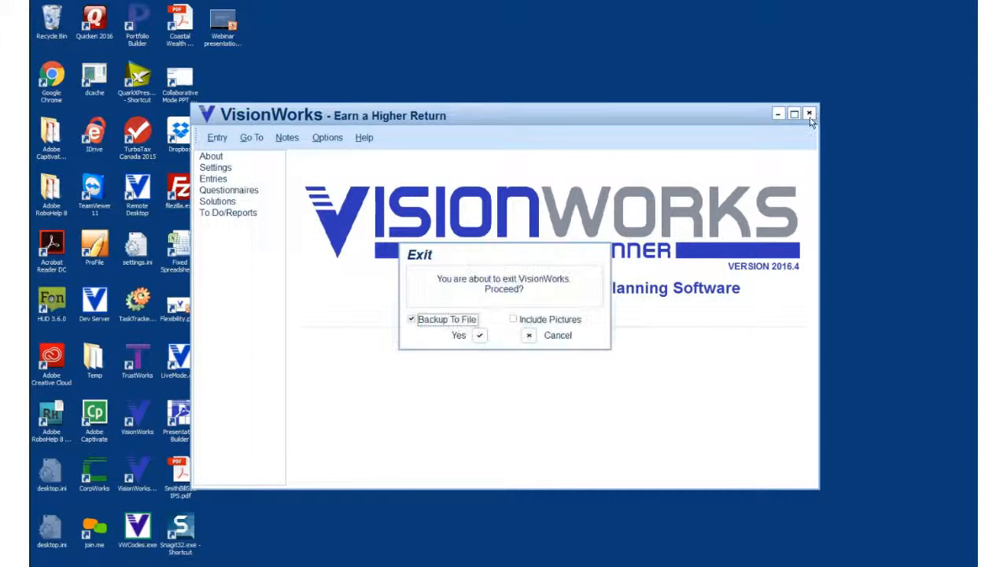
click(483, 339)
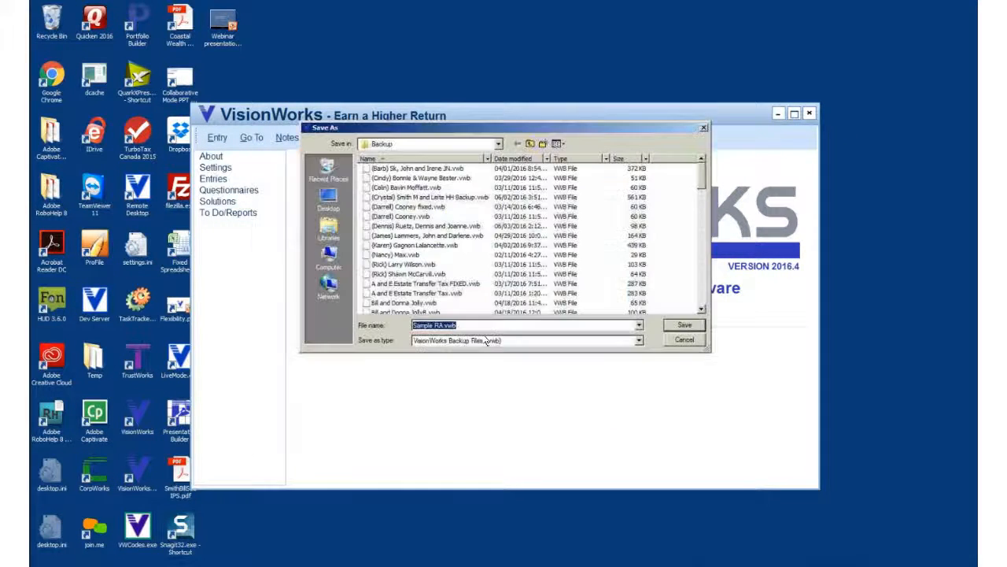
click(683, 339)
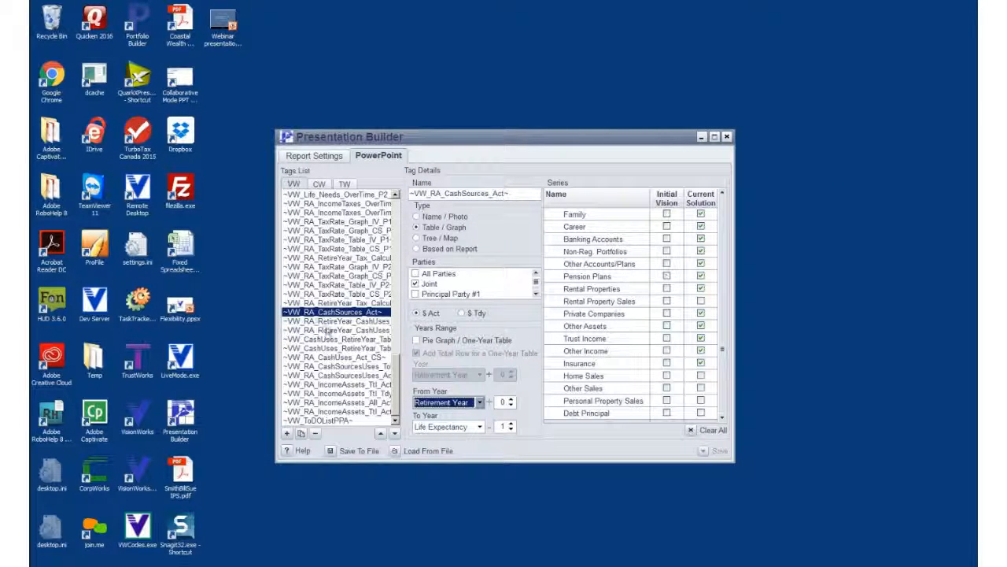
Relaunch VisionWorks and open the Sample RA Bill Only file
double_click(145, 415)
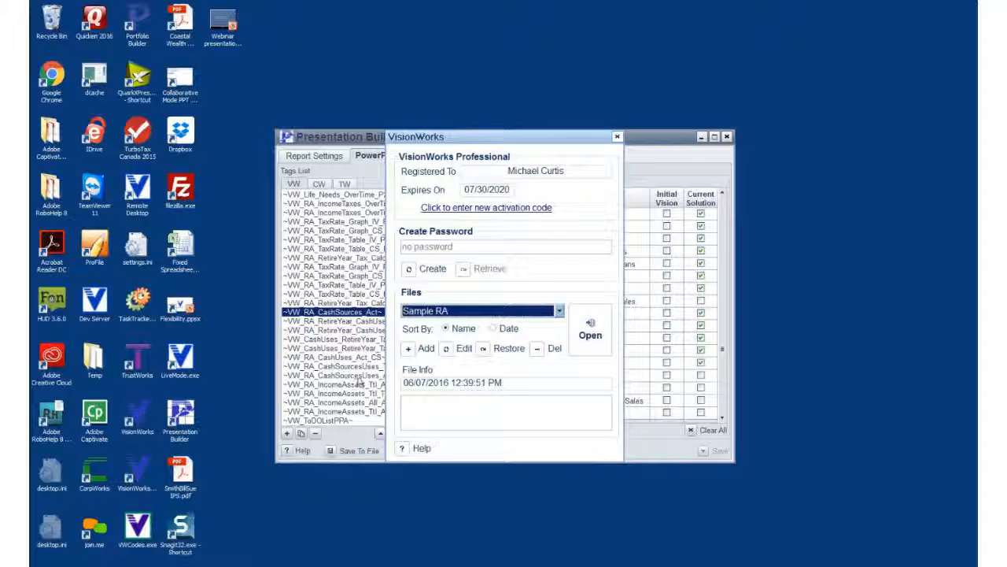
click(560, 314)
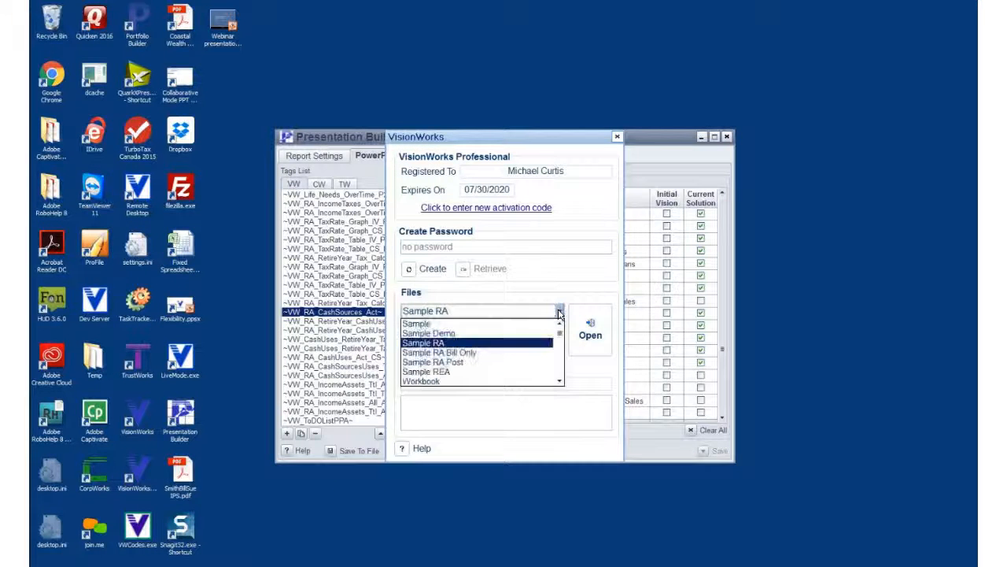
click(429, 353)
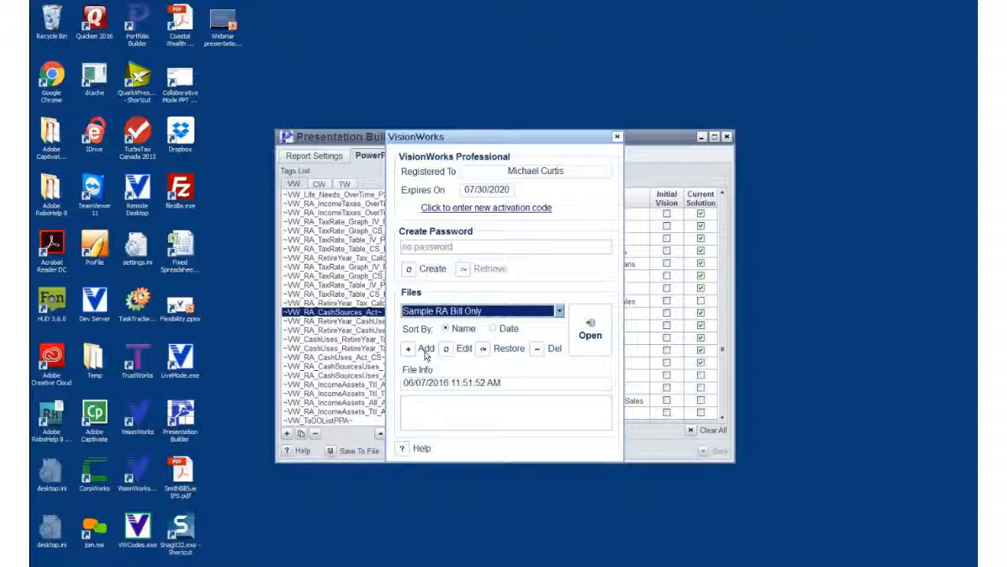
click(591, 324)
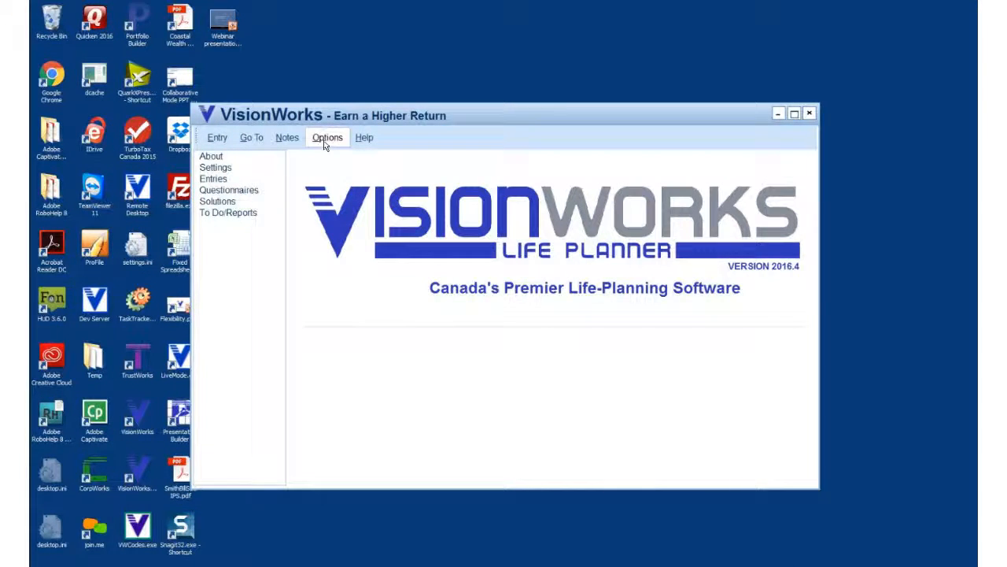
Run the RA Template.pptx presentation for the Earn a Higher Return solution with One Principal Party Only enabled
click(325, 142)
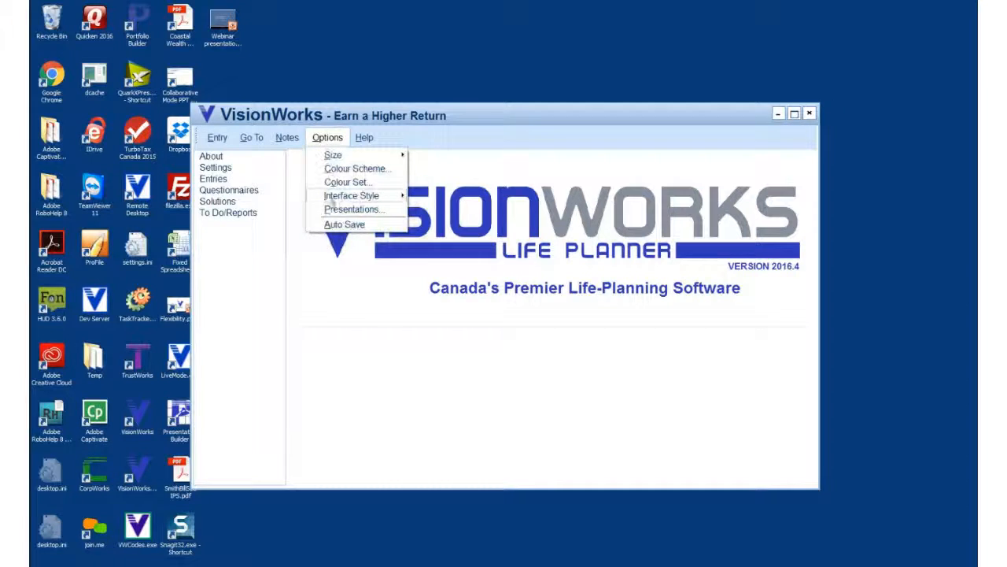
click(335, 210)
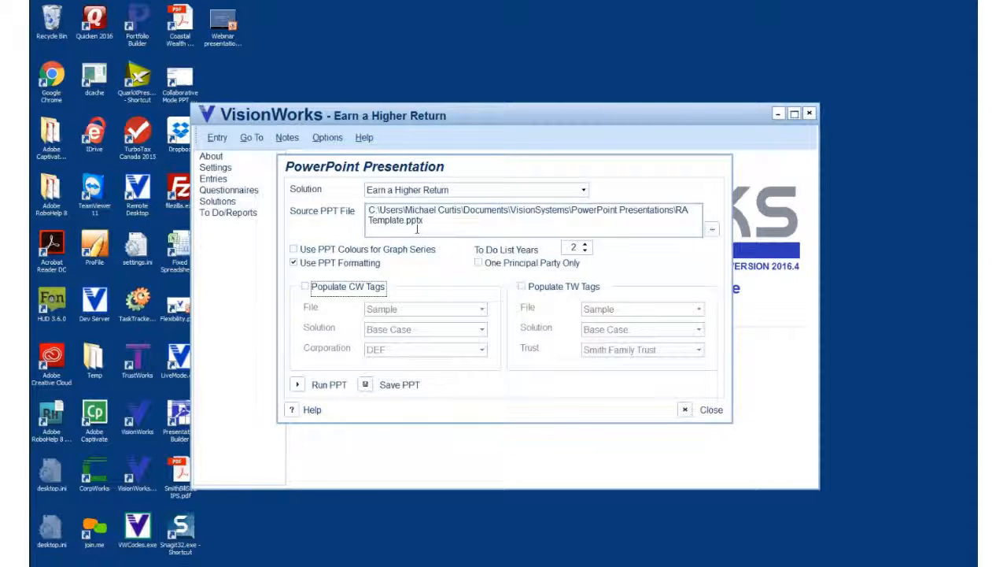
click(479, 264)
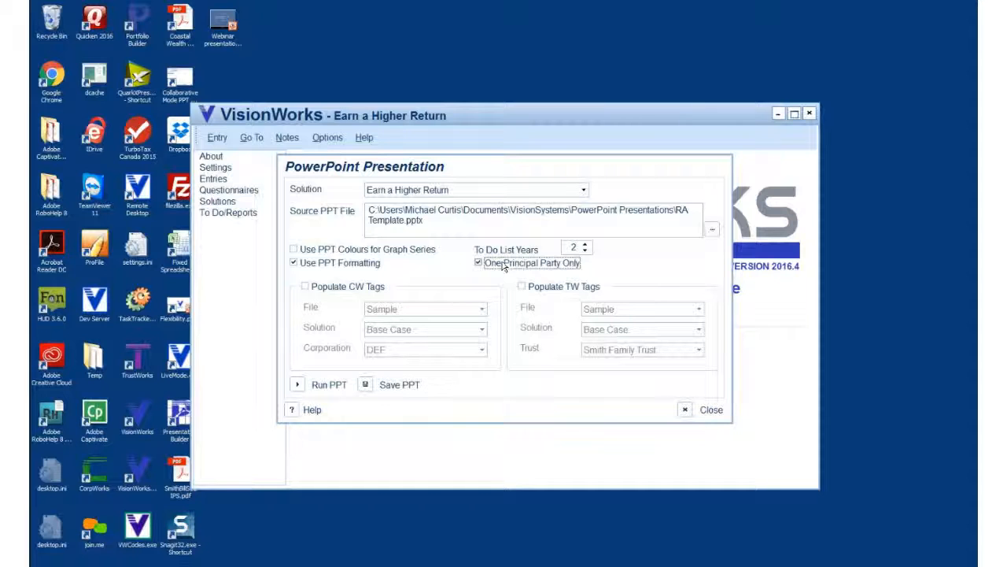
click(300, 385)
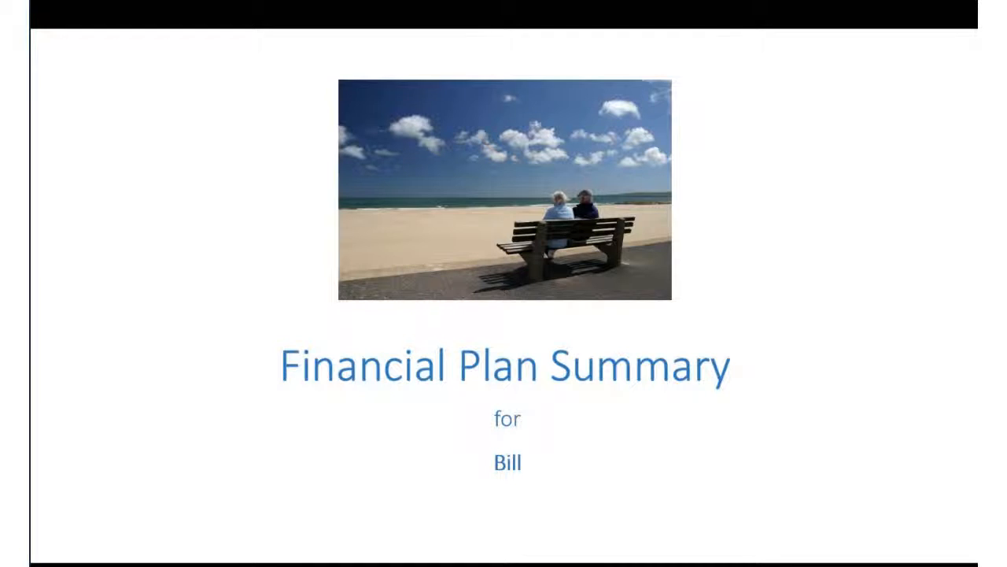
View the single-party presentation's slides from the title through Reducing Your Income Taxes: Tax Rate Graphs
key(Right)
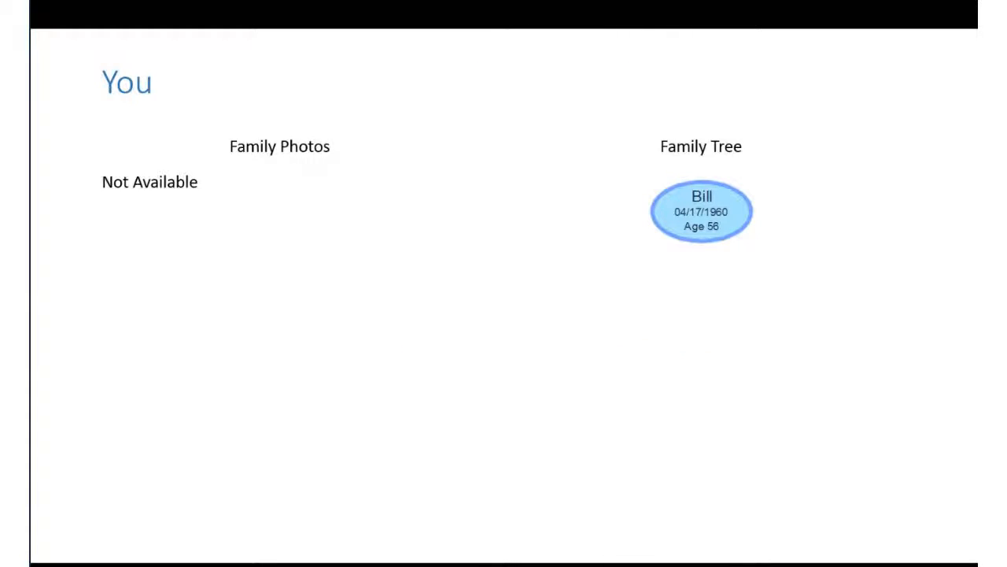
key(Right)
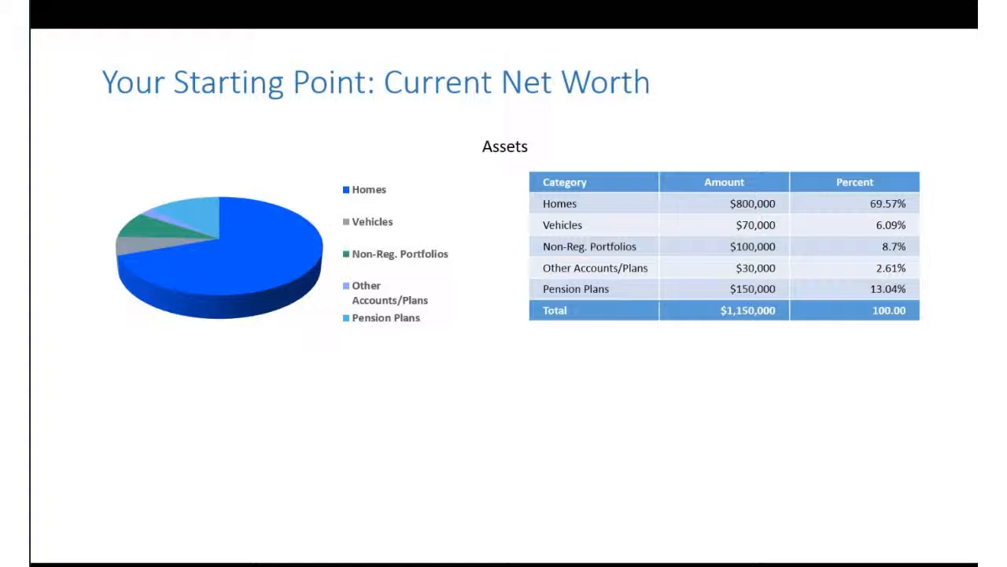
key(Right)
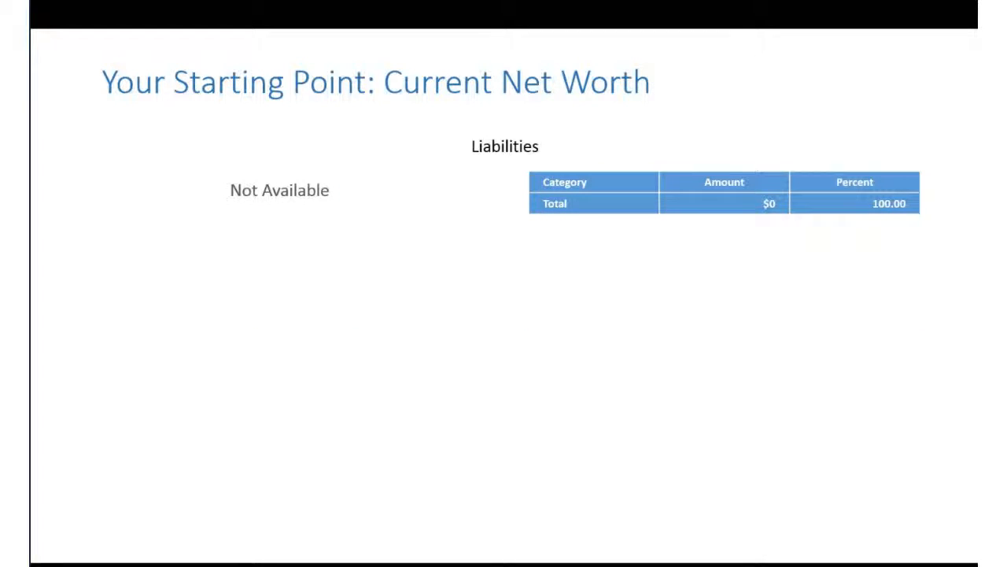
key(Right)
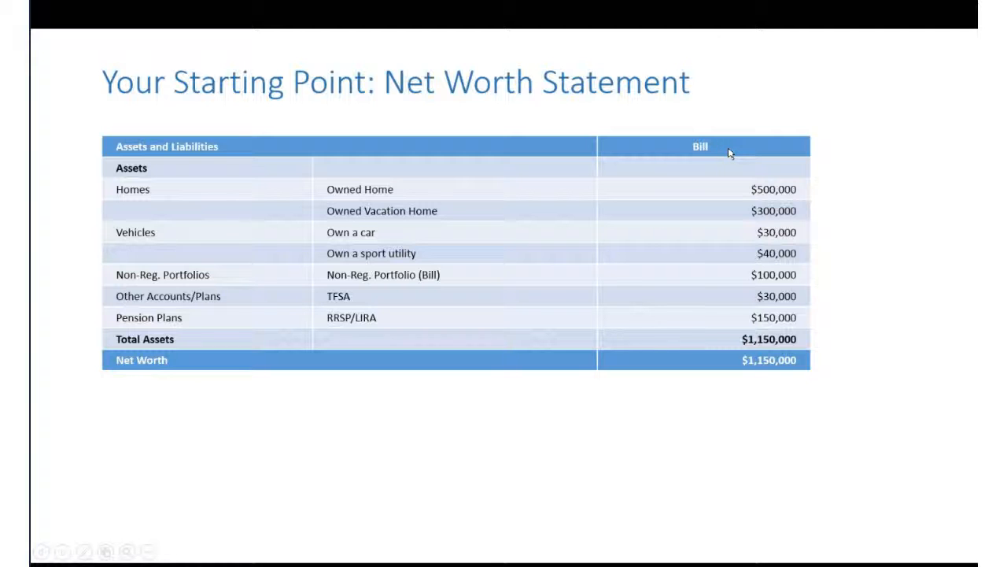
key(Right)
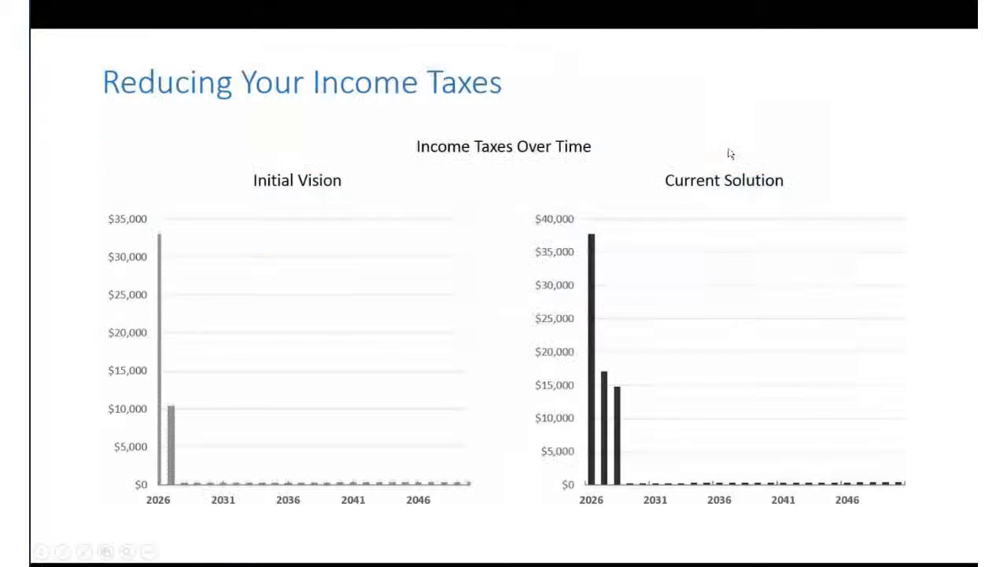
key(Right)
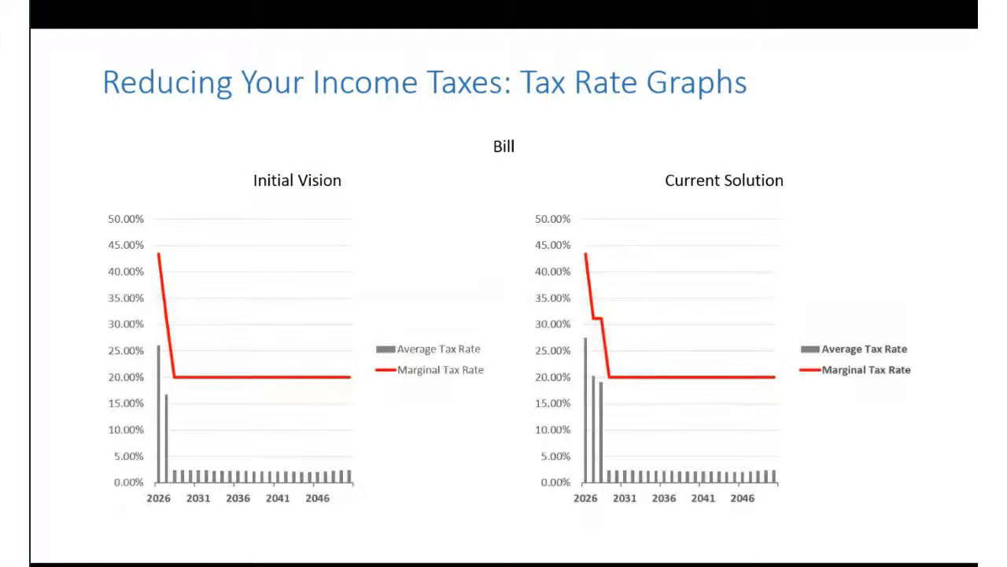
View the remaining single-party slides through Conserving Wealth: Your Retirement Spending Plan, ending the show and closing the PowerPoint Presentation dialog
key(Right)
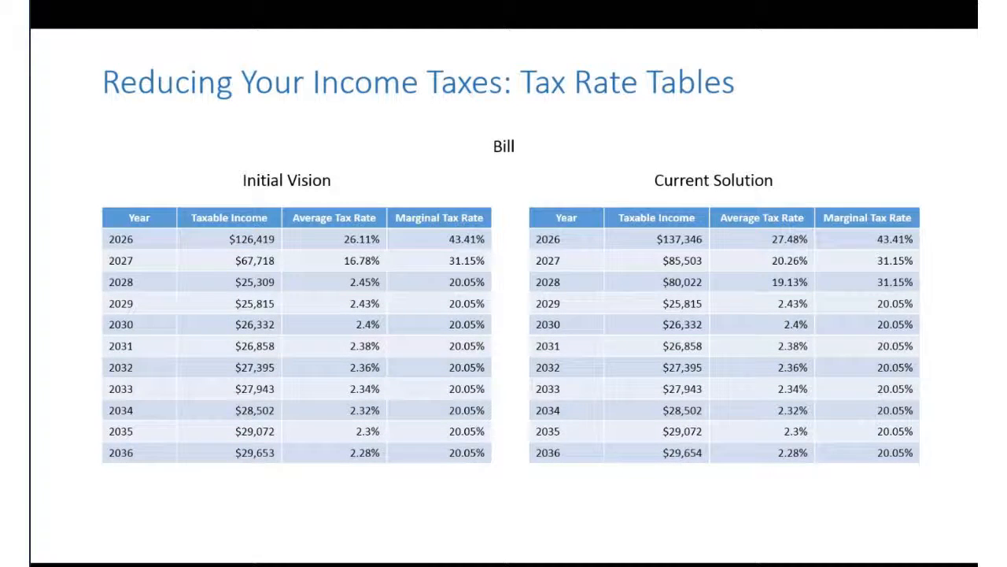
key(Right)
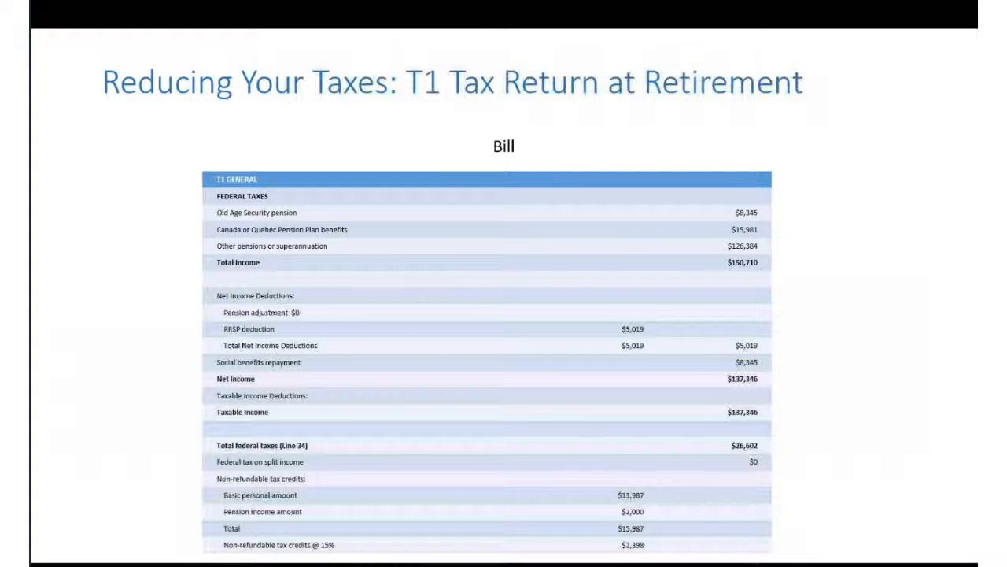
key(Right)
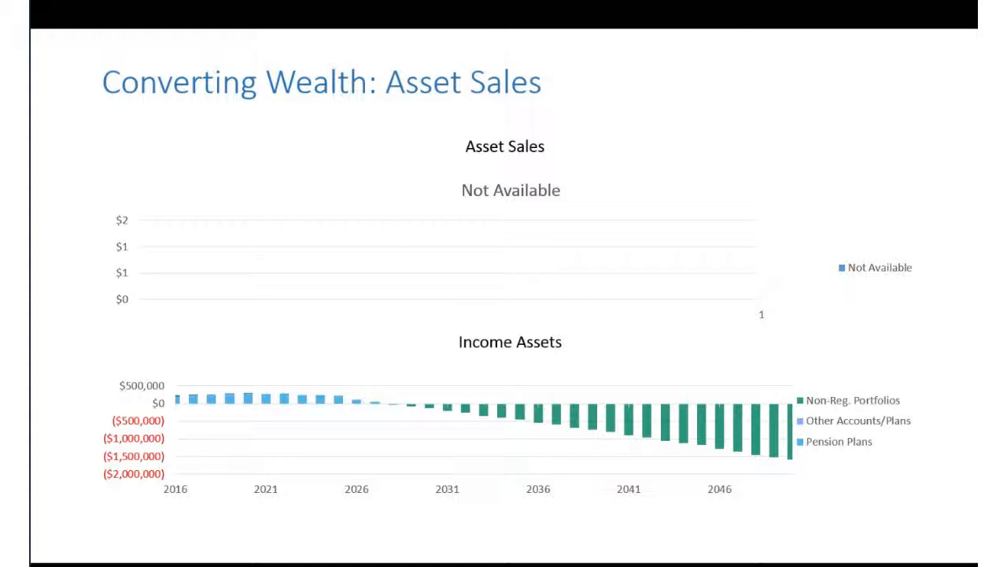
key(Right)
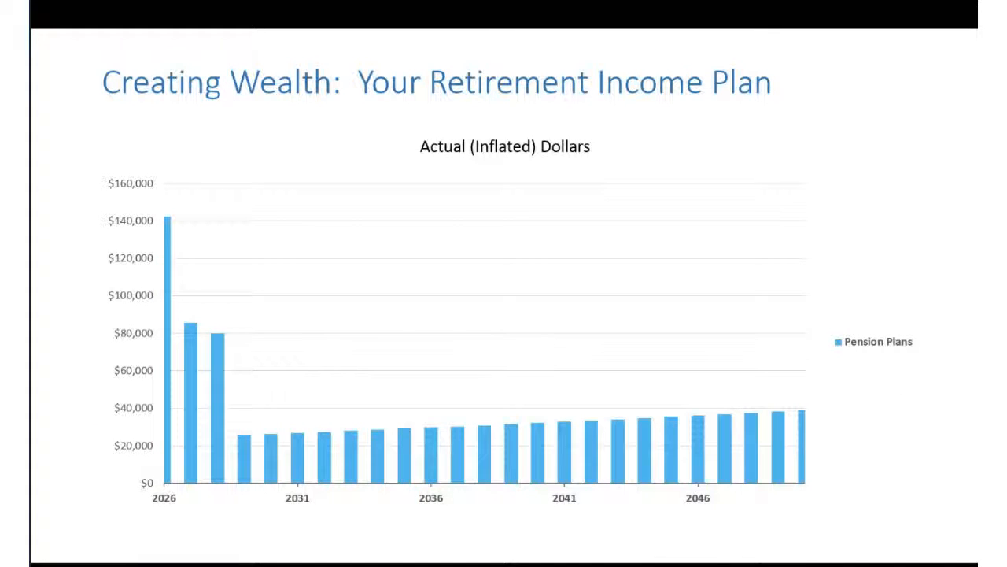
key(Right)
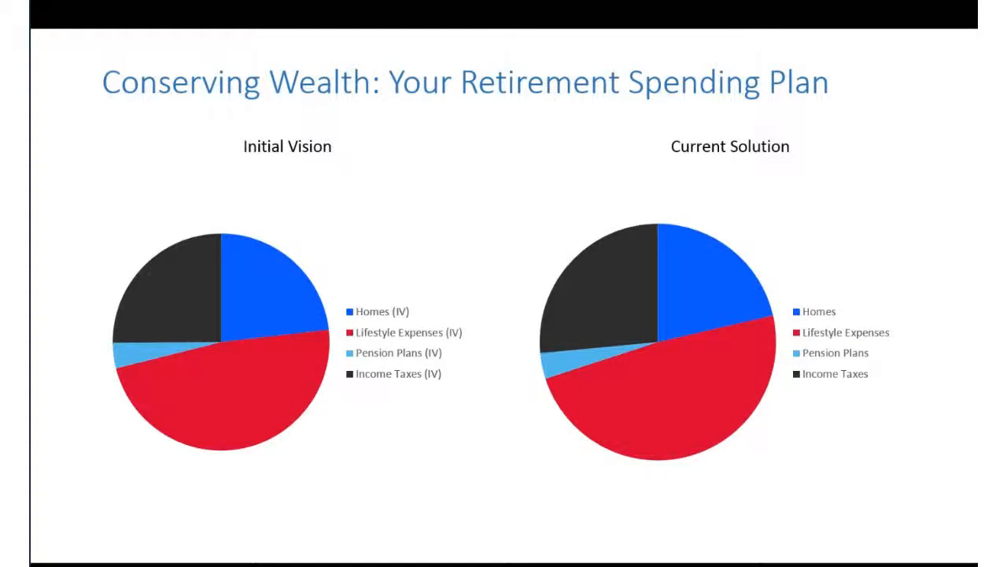
key(Escape)
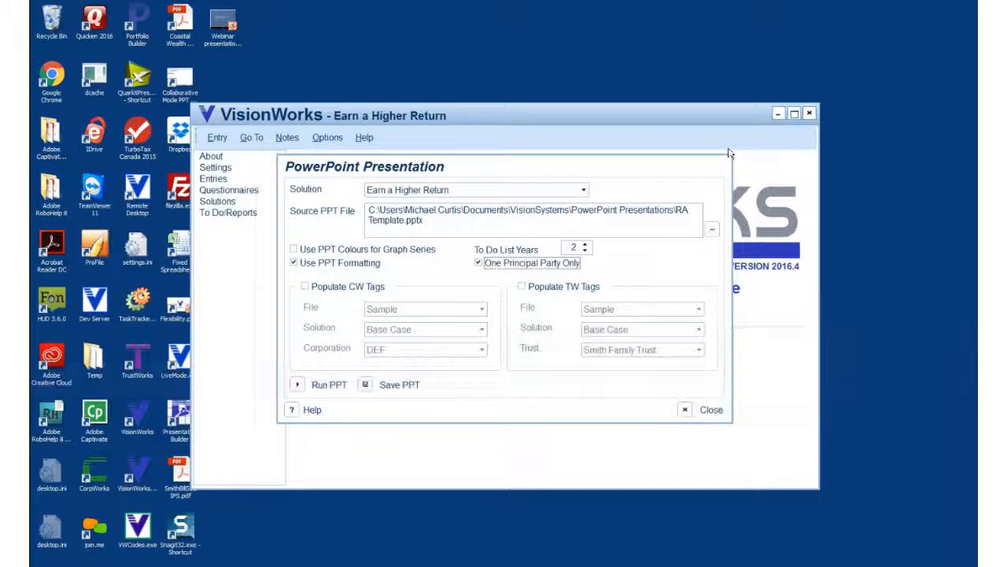
click(685, 410)
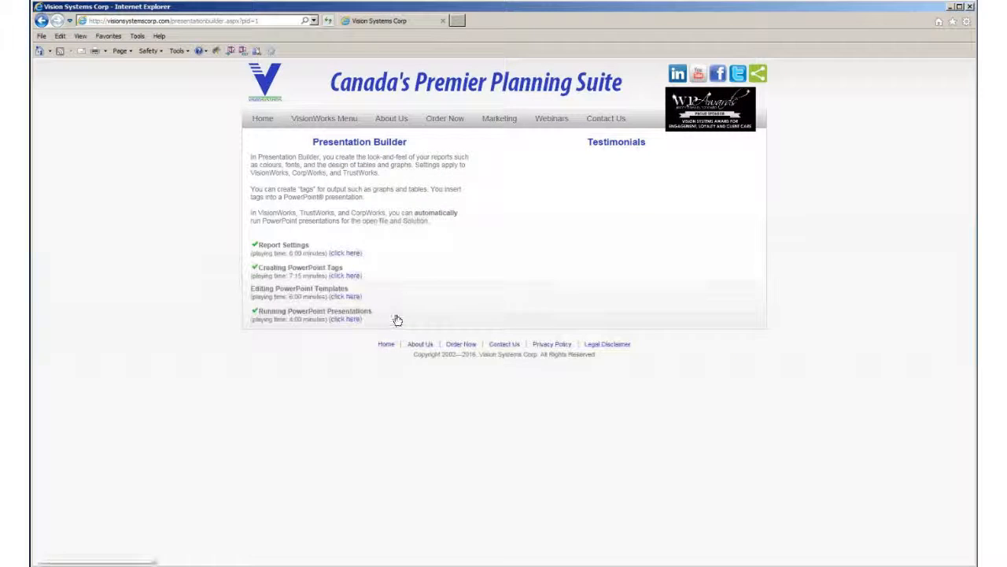
Open the Presentation Builder Videos page from the VisionWorks section of the Vision Systems website
click(323, 125)
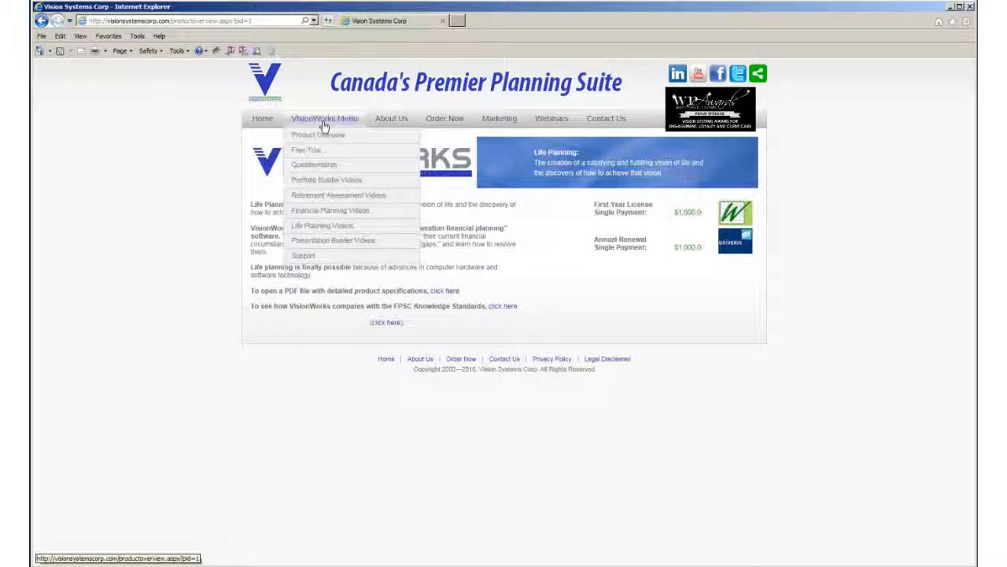
click(324, 242)
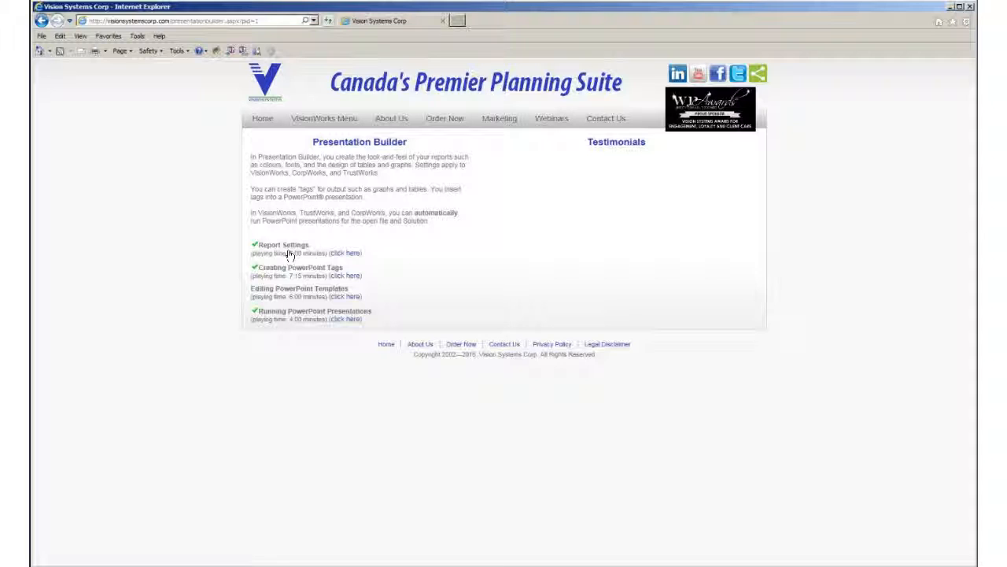
Switch back to VisionWorks and open the PowerPoint Presentation dialog for the Earn a Higher Return solution
click(285, 565)
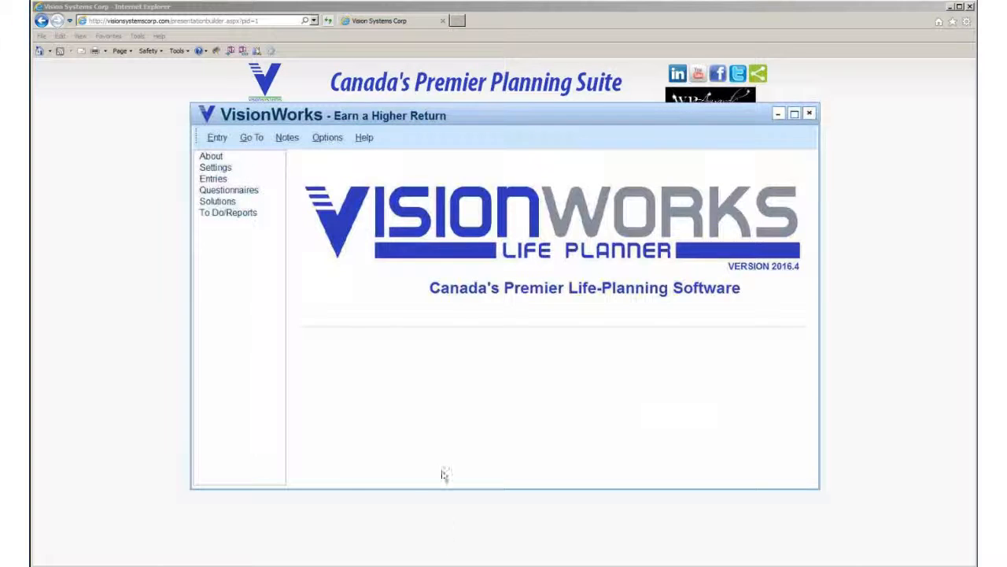
click(319, 141)
click(346, 209)
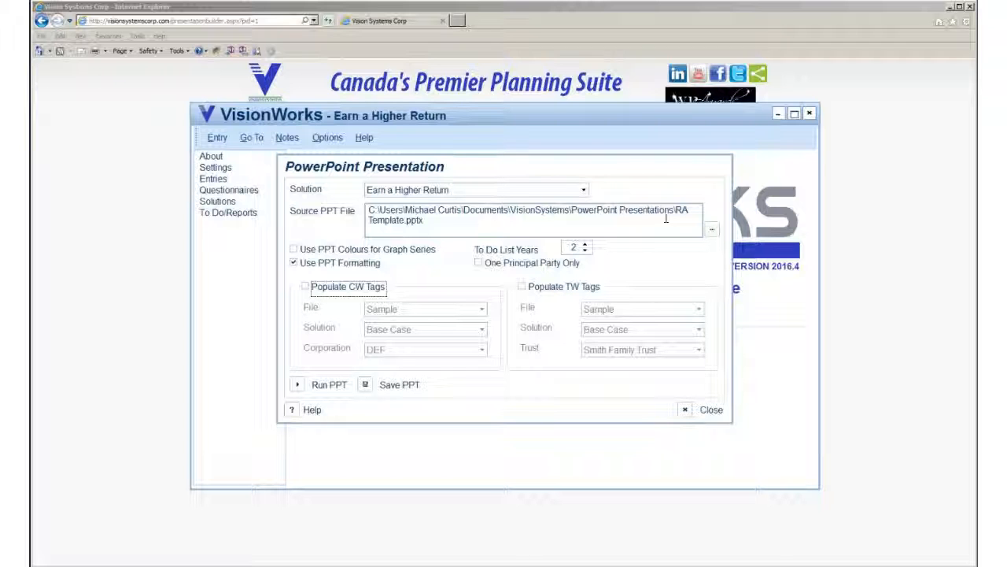
click(371, 385)
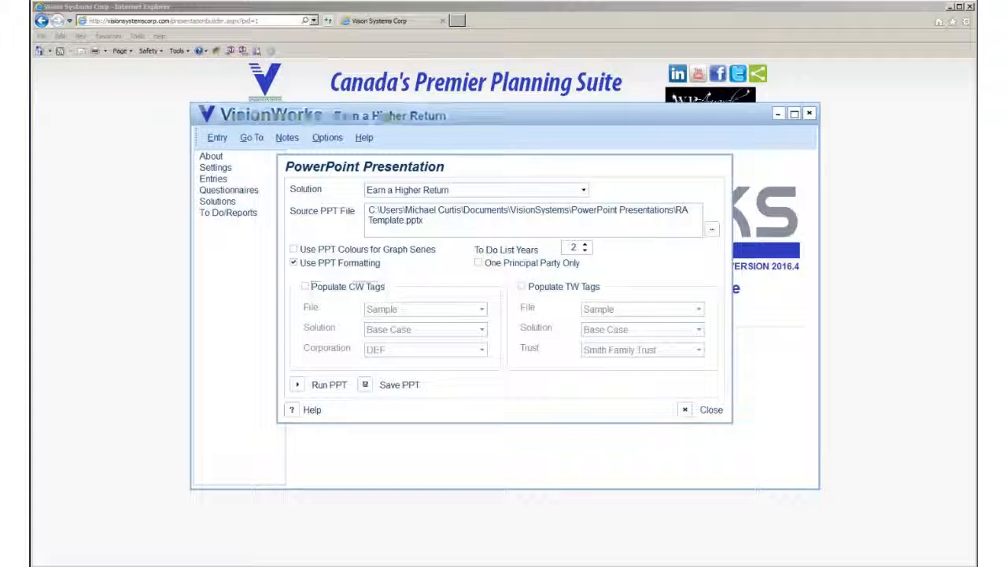
Open SmithBillSue VW Basic.pptx from the VisionSystems PowerPoint Presentations folder in Documents and start its slide show
click(46, 565)
click(200, 399)
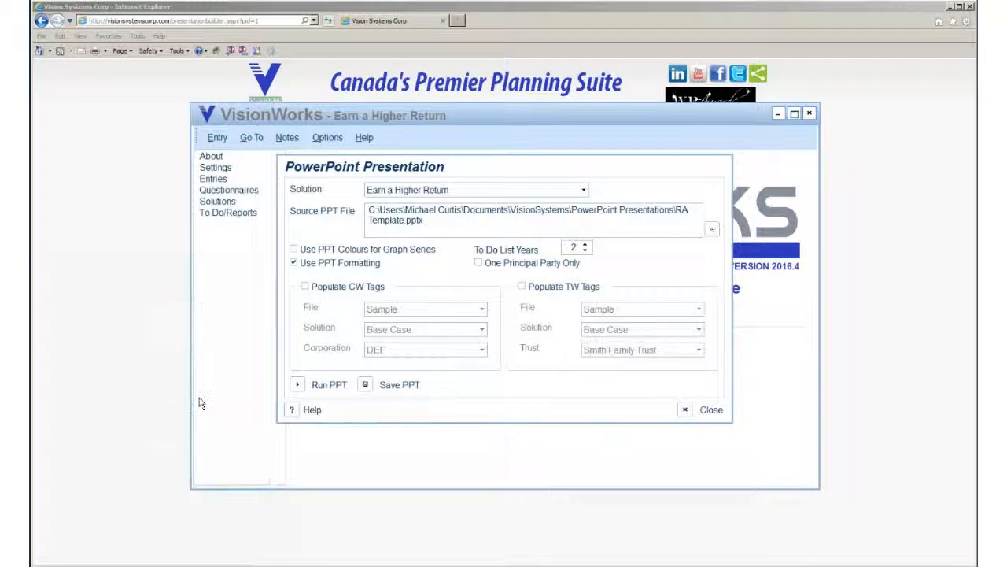
click(304, 249)
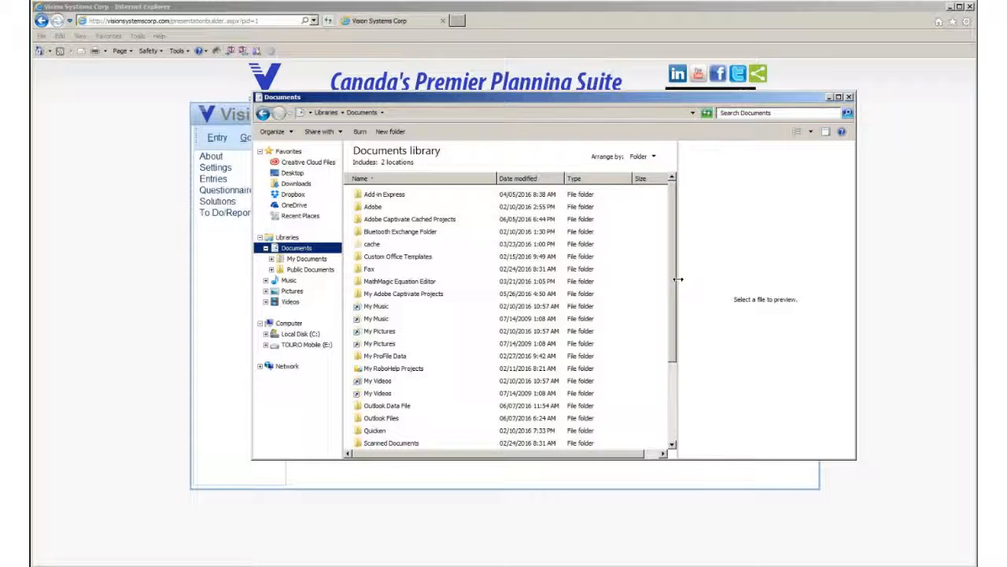
scroll(584, 360, down, 3)
double_click(397, 415)
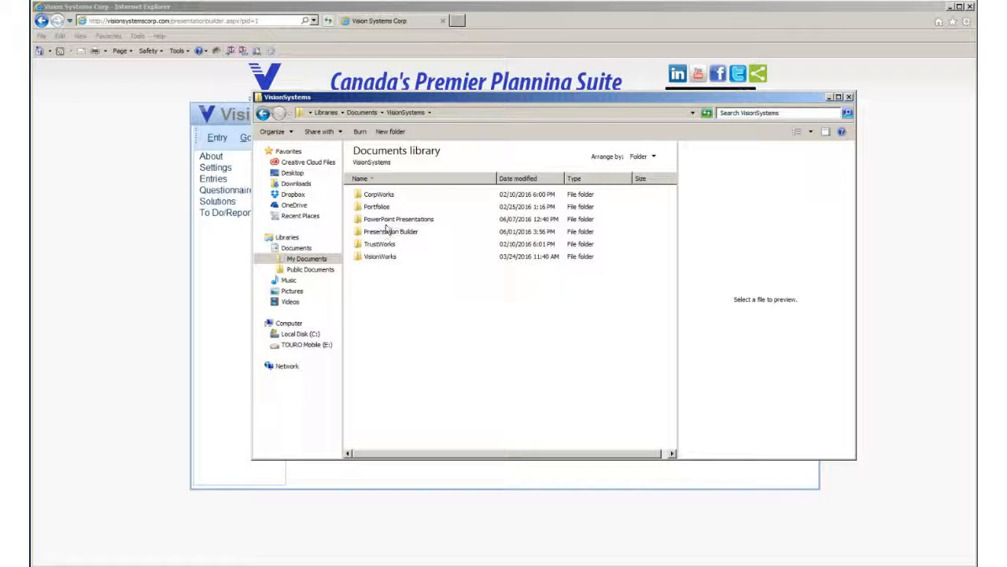
double_click(387, 219)
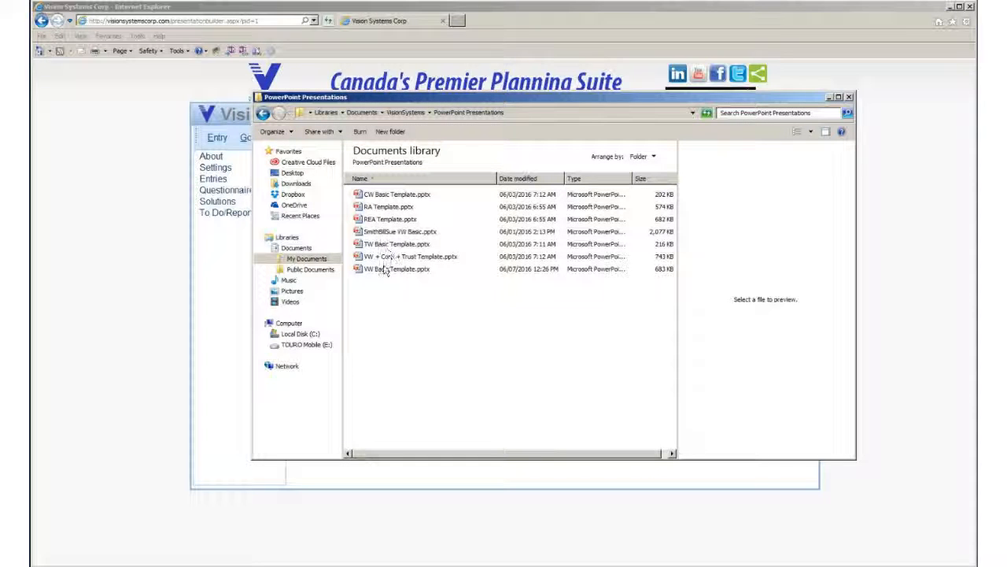
double_click(386, 232)
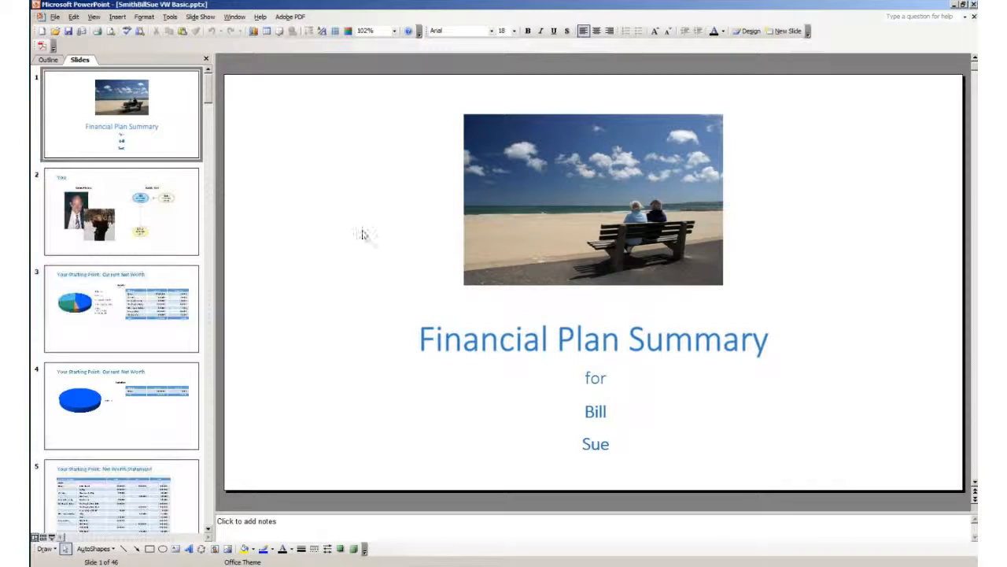
click(200, 16)
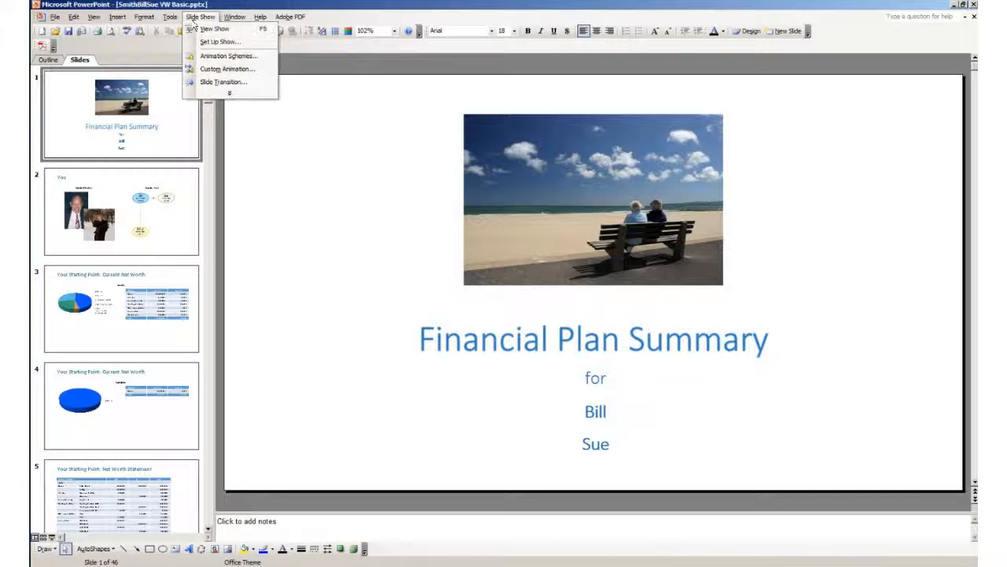
click(207, 29)
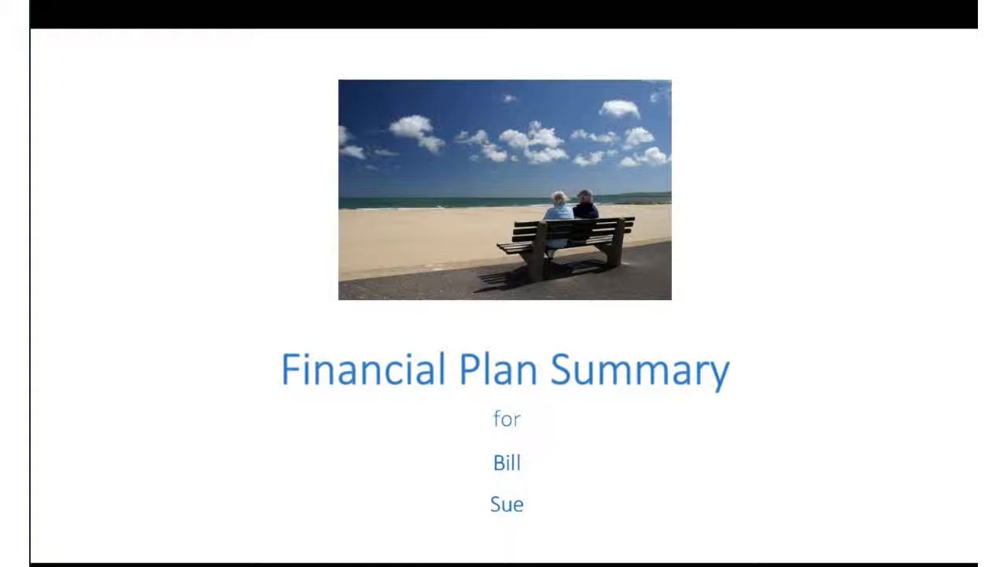
View the saved presentation's slides from You through Your Spending Plan Over Time, ending the show and closing PowerPoint
key(Right)
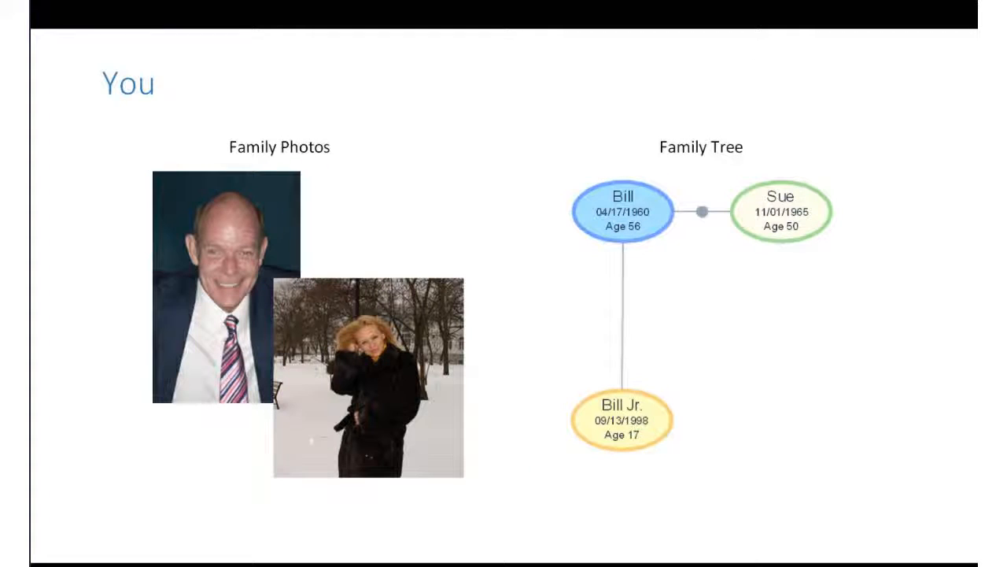
key(Right)
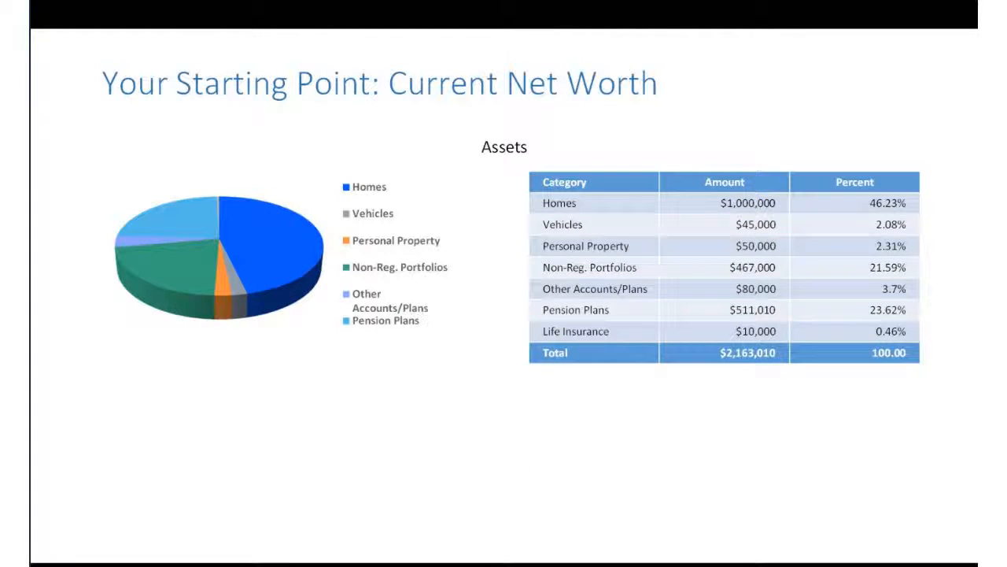
key(Right)
key(Right)
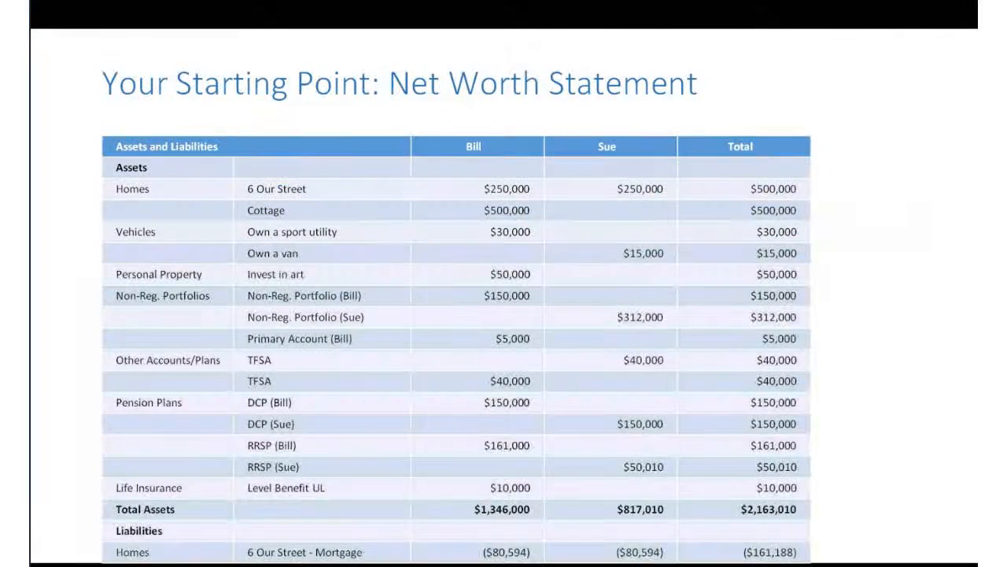
key(Right)
key(Right)
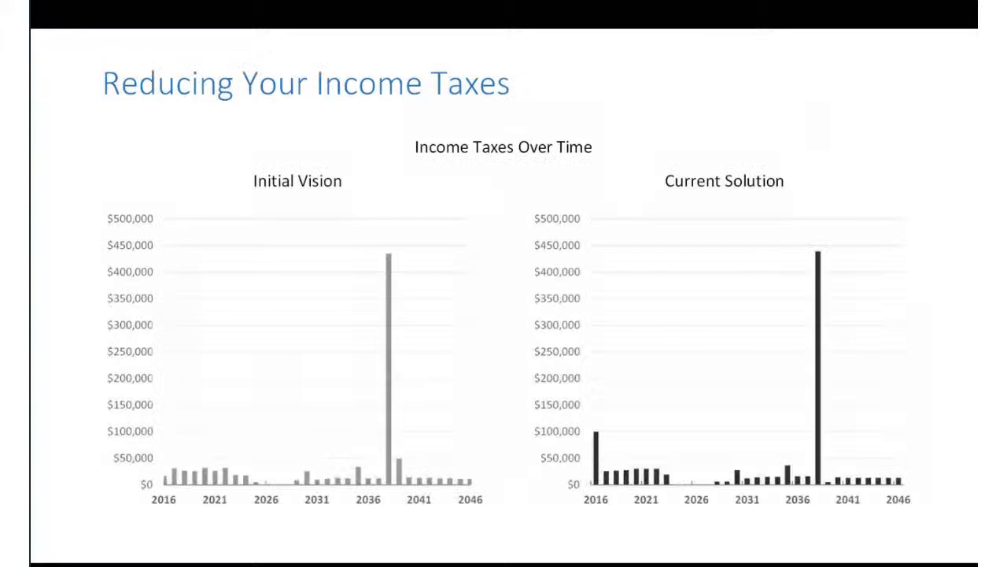
key(Right)
key(Right)
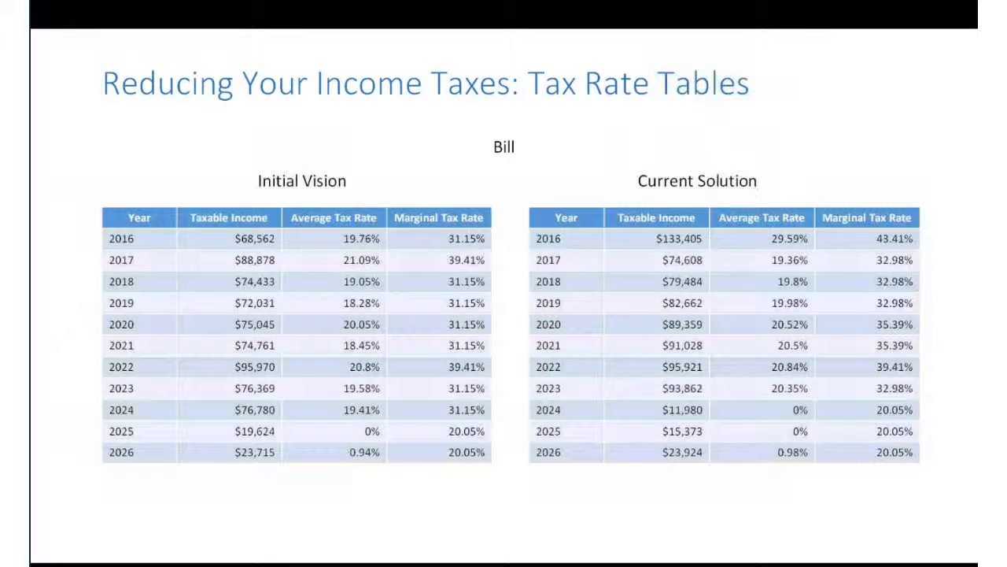
key(Right)
key(Right)
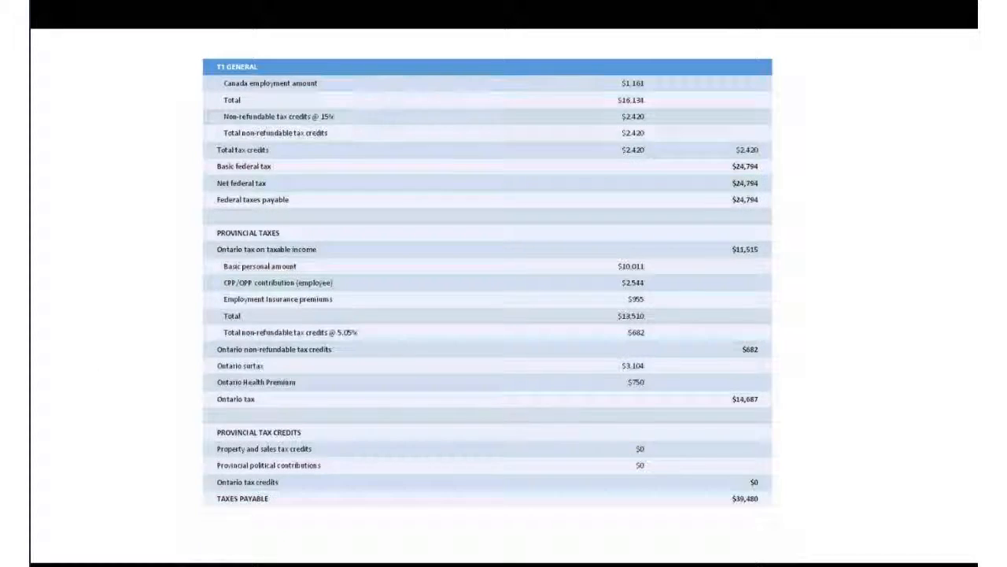
key(Right)
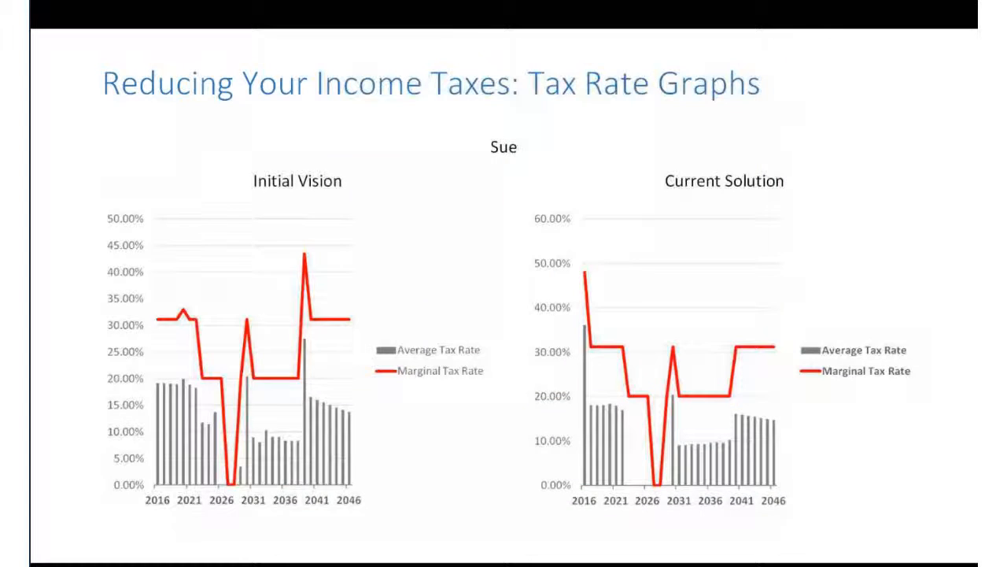
key(Right)
key(Right)
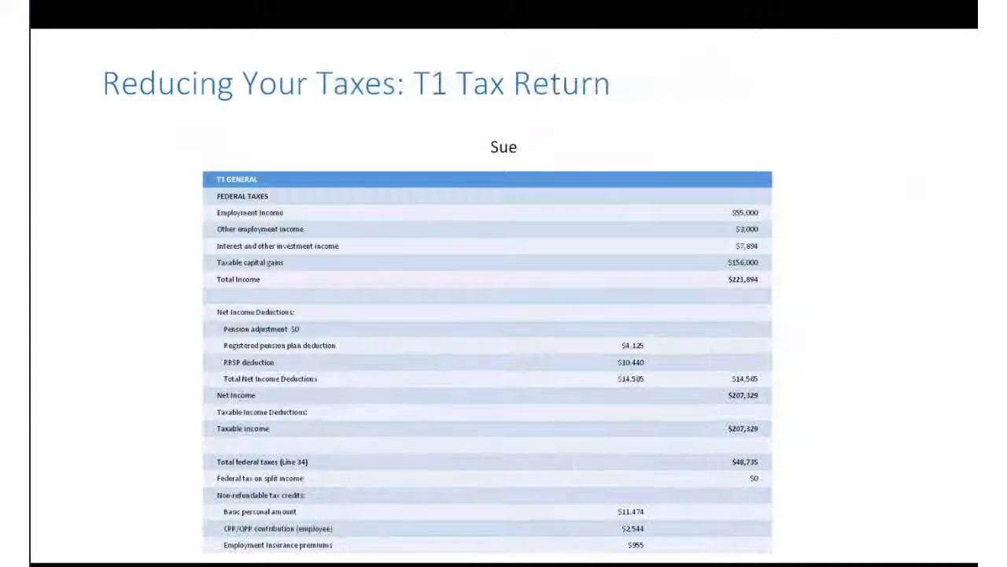
key(Right)
key(Right)
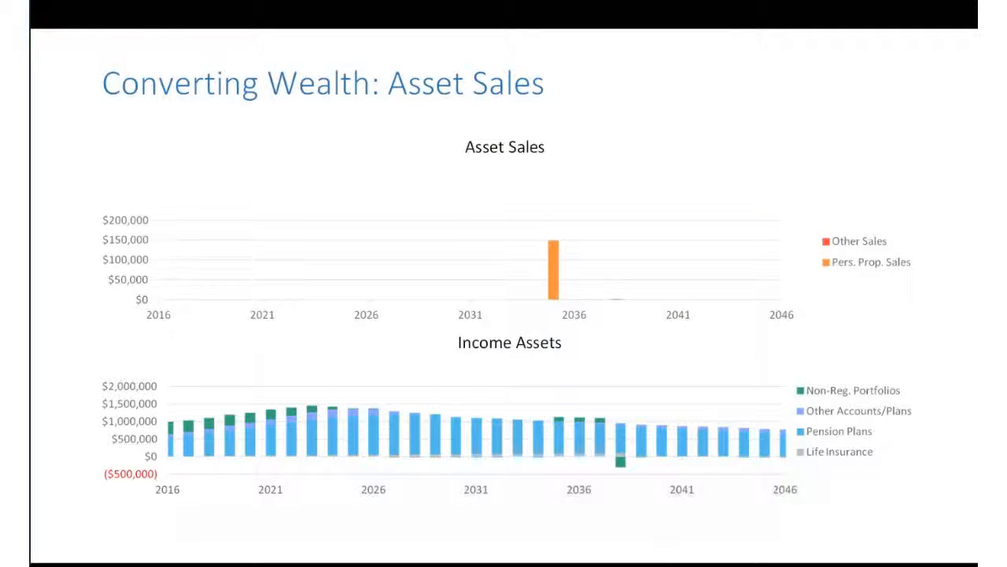
key(Right)
key(Right)
key(Right)
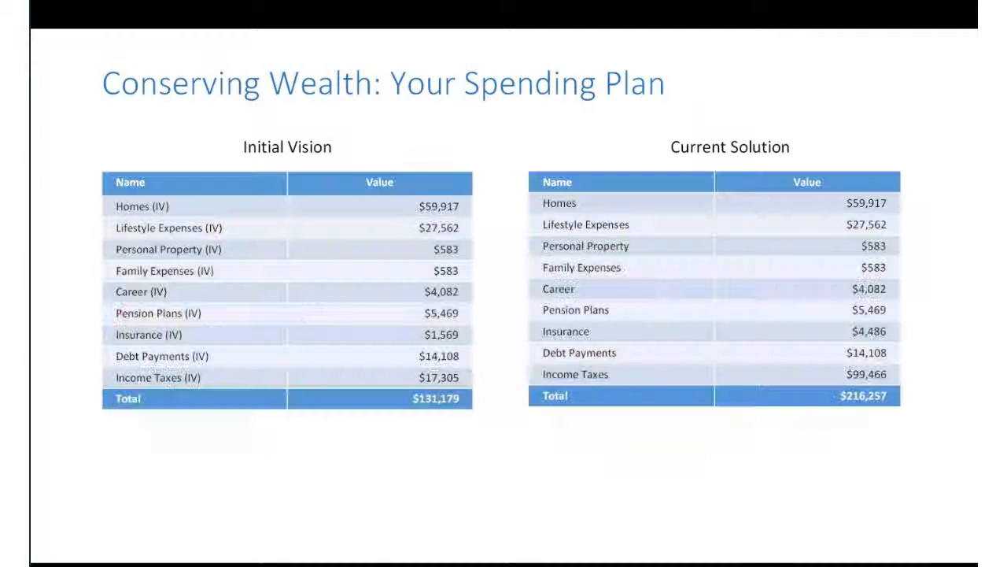
key(Right)
key(Escape)
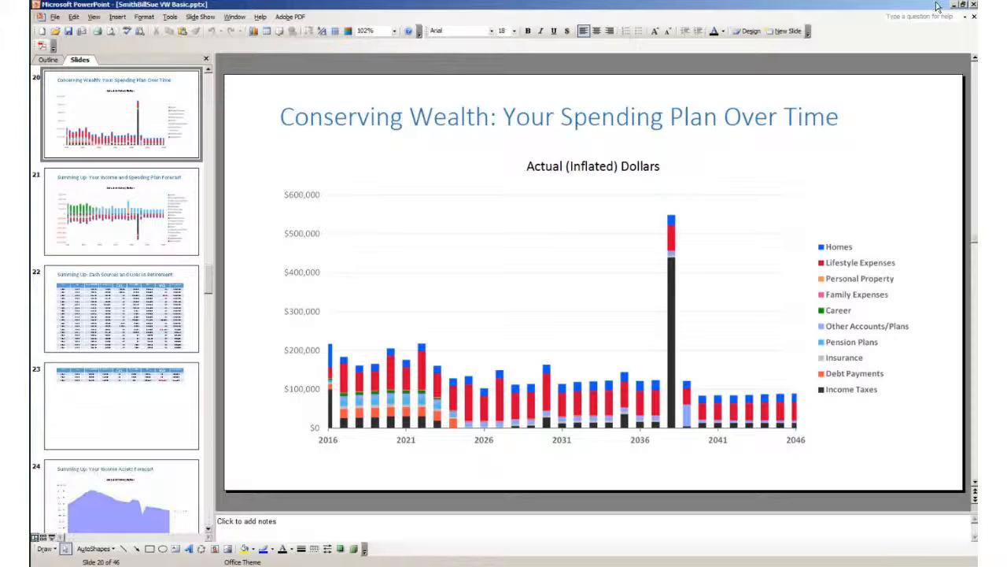
click(974, 4)
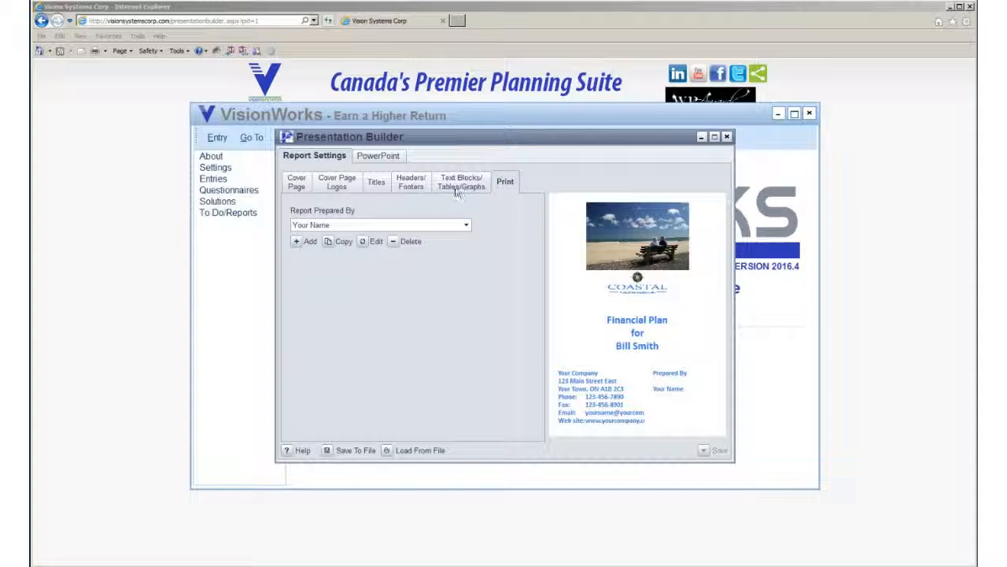
Open the PowerPoint tag settings and compare the Name / Photo and Table / Graph type options for the ~VW_RA_CashSources_Act~ tag
click(393, 158)
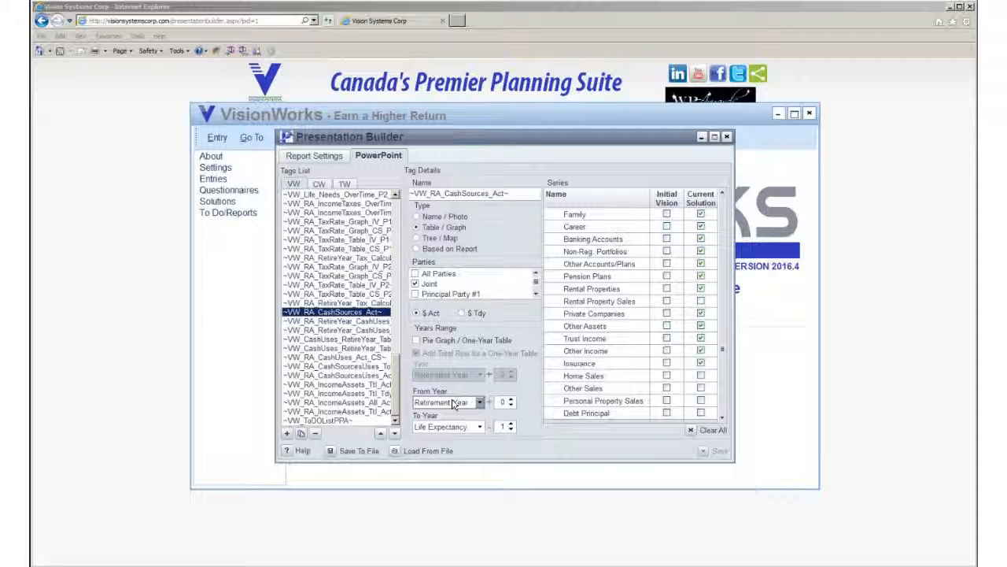
click(417, 216)
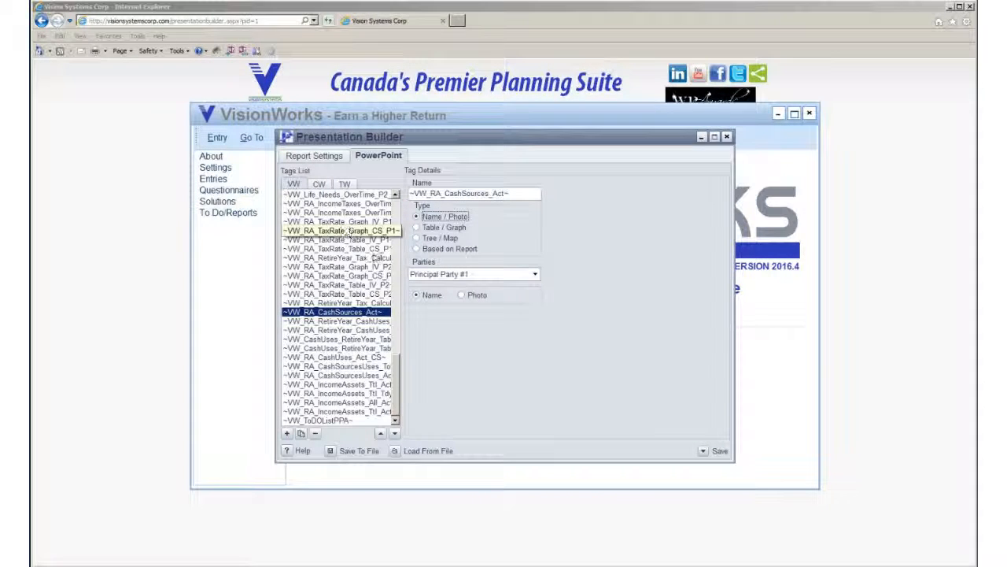
scroll(391, 382, up, 10)
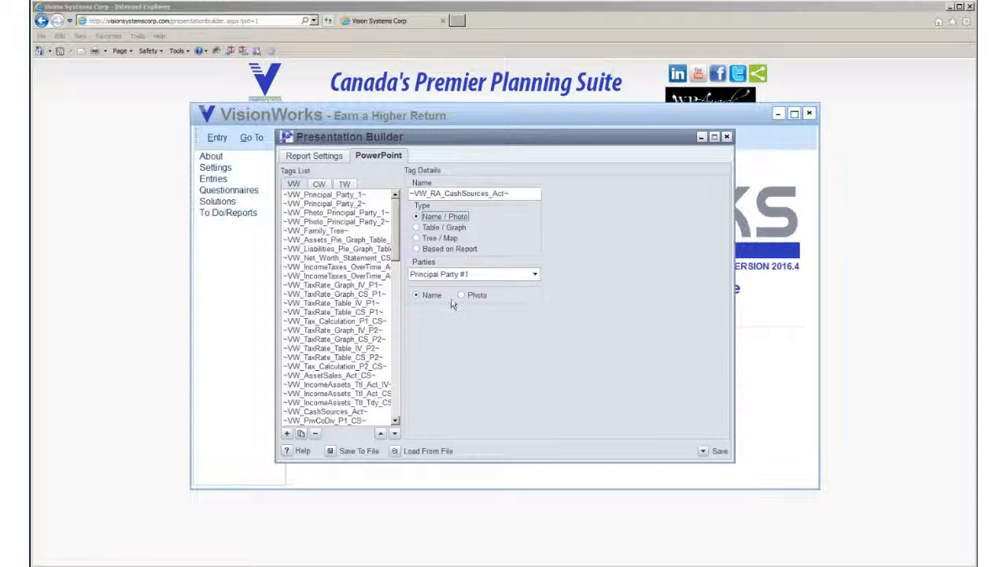
click(418, 227)
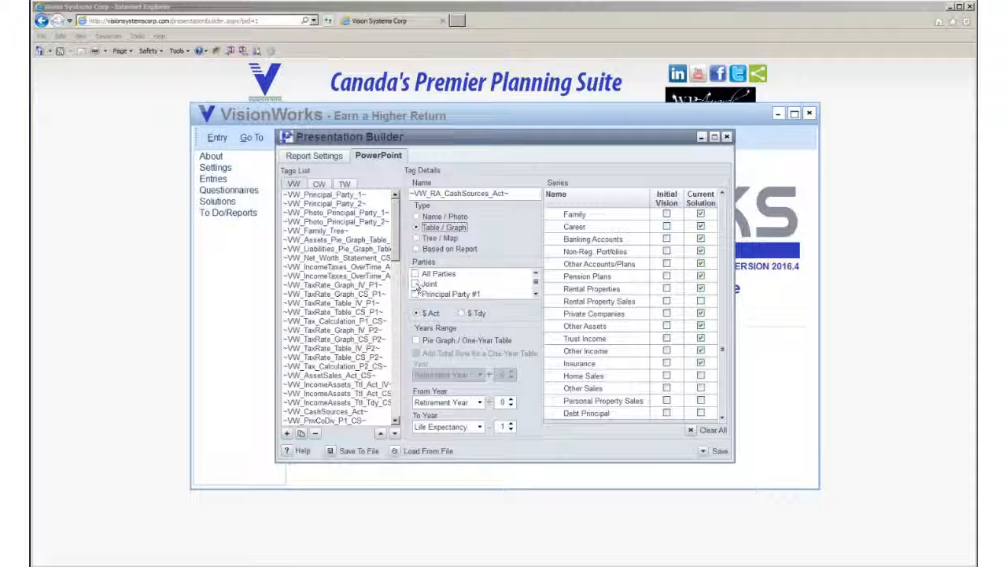
Examine the parties available for the Table / Graph tag, from All Parties through the children, grandchildren, parents and grandparents
click(535, 295)
click(536, 294)
click(537, 296)
click(536, 296)
click(537, 296)
click(537, 296)
click(536, 295)
click(537, 296)
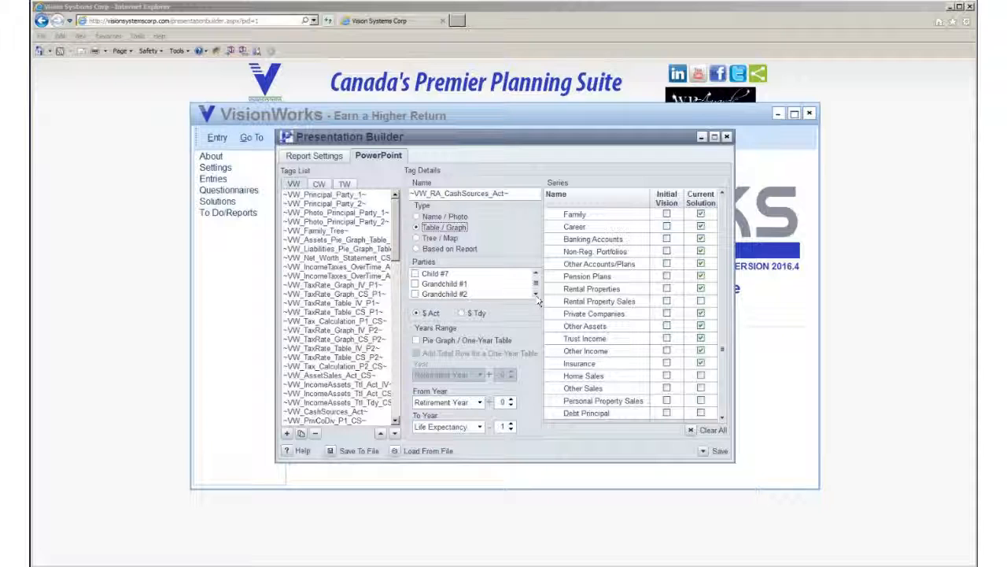
click(536, 294)
click(536, 295)
click(536, 294)
click(536, 294)
click(535, 295)
click(536, 296)
click(536, 296)
click(535, 295)
click(535, 296)
click(536, 296)
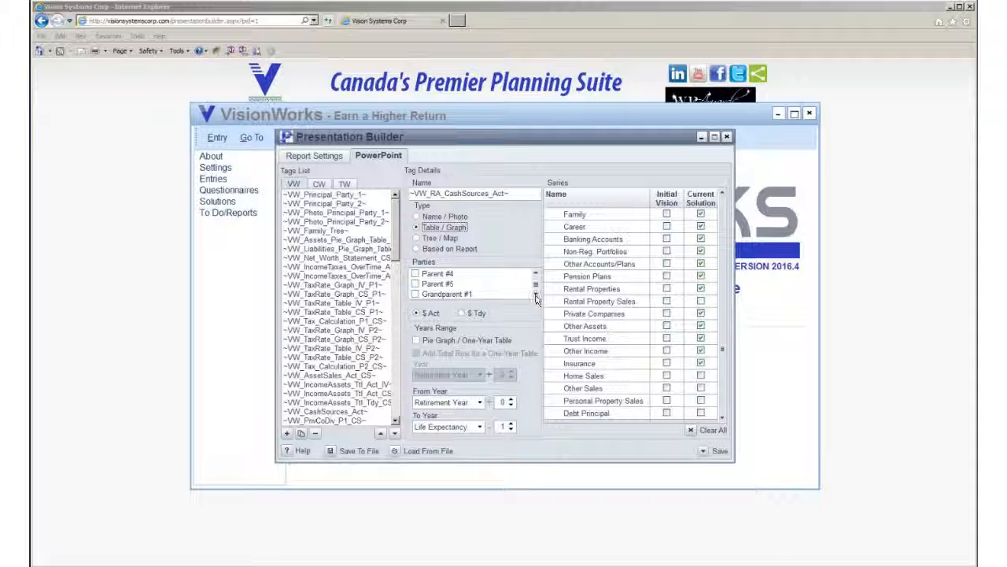
drag(536, 283, 536, 267)
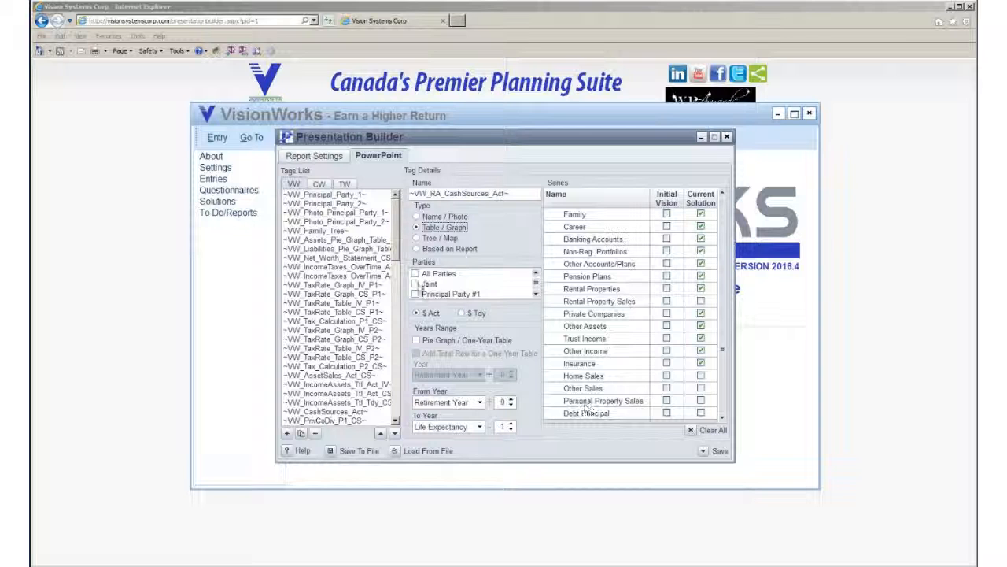
Discard the unsaved changes to the ~VW_RA_CashSources_Act~ tag and delete the ~VW_ToDOListPPA~ tag from the VW tags list
drag(400, 248, 403, 421)
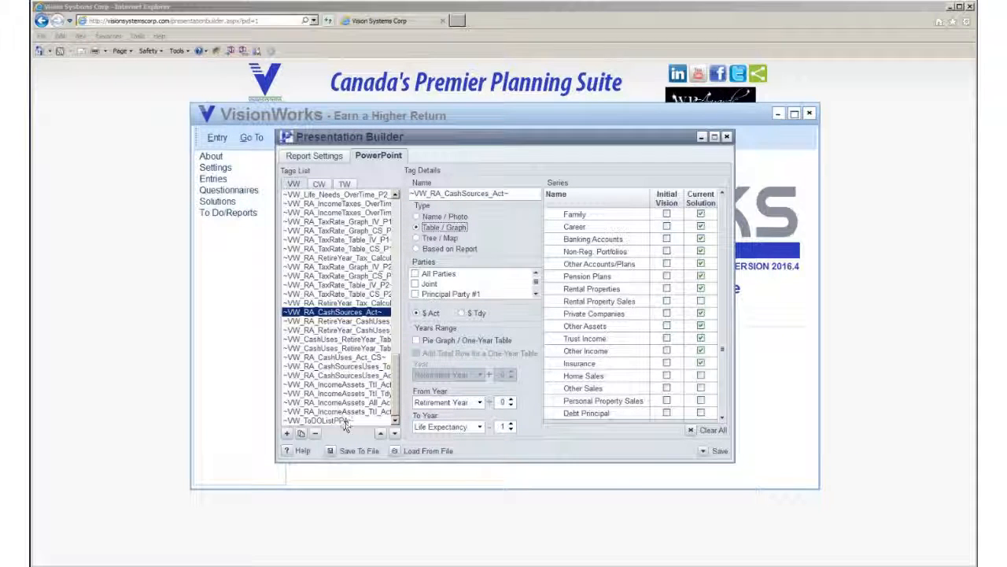
click(702, 455)
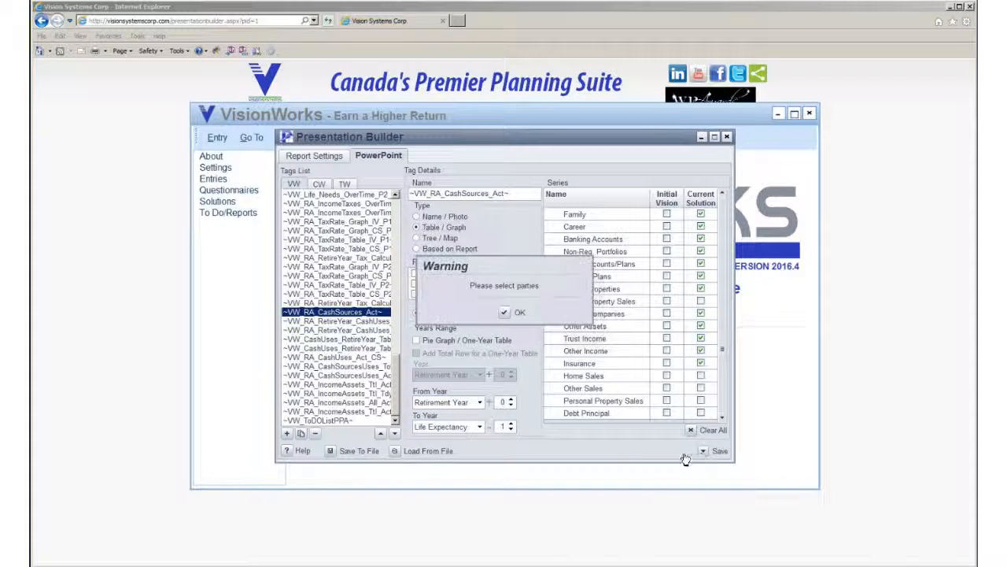
click(505, 315)
click(325, 420)
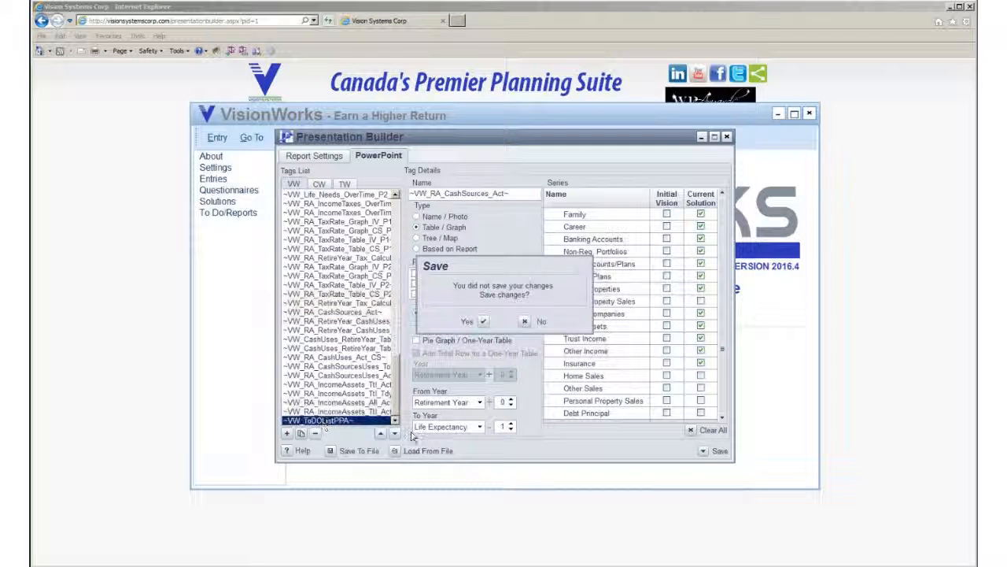
click(526, 321)
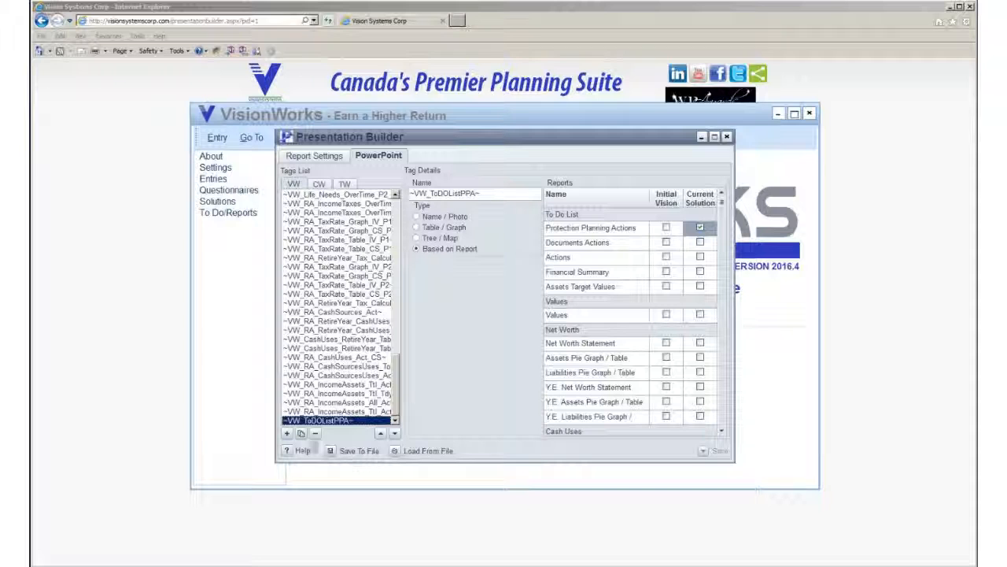
click(315, 434)
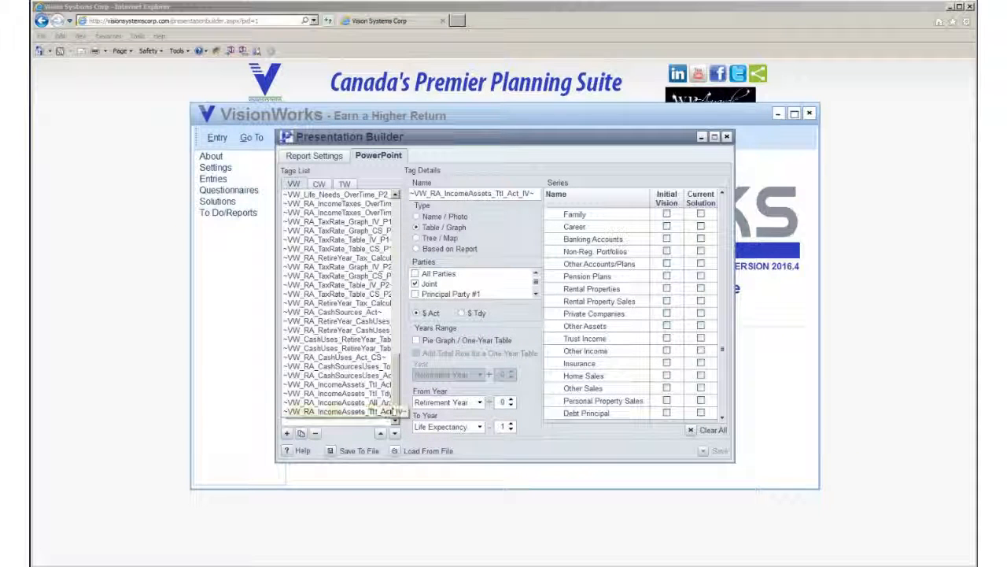
drag(394, 379, 394, 372)
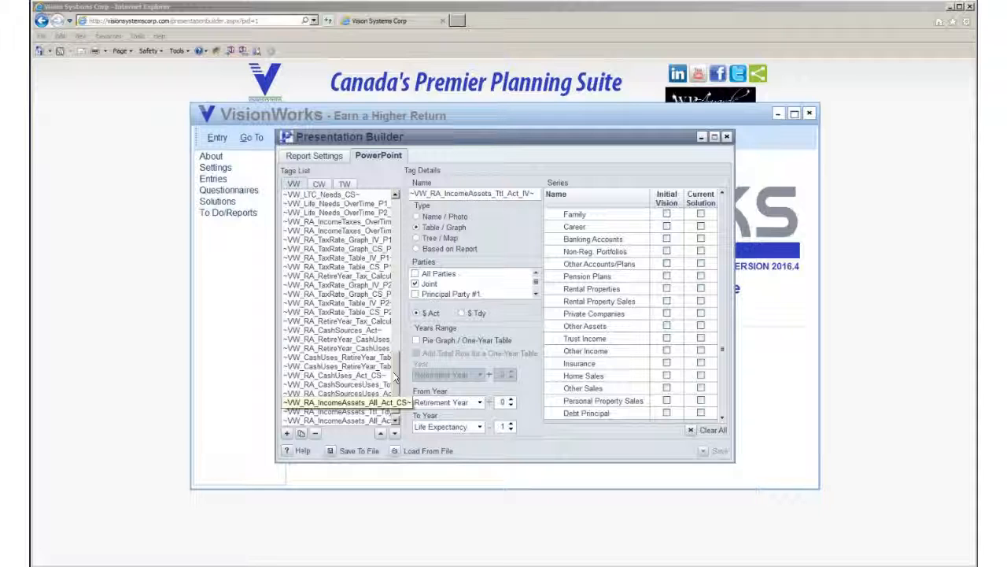
Delete the Coastal logo from the cover page logos in the report settings and save the change
click(314, 155)
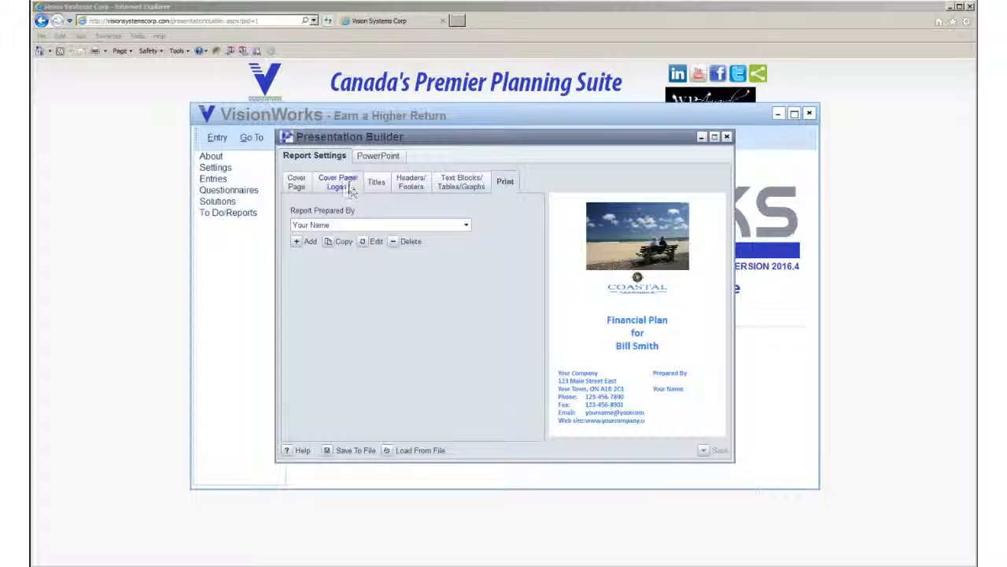
click(340, 183)
click(423, 279)
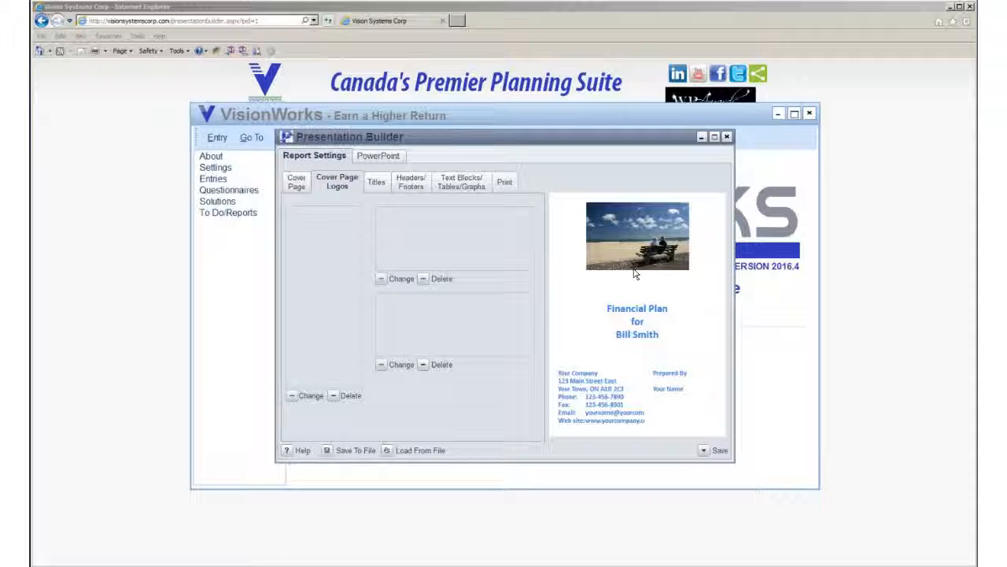
click(705, 453)
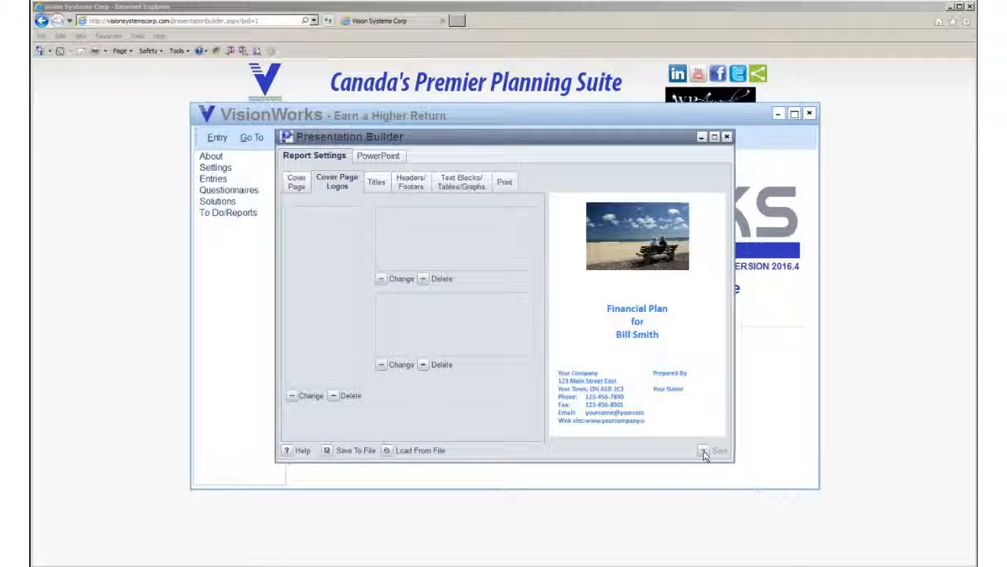